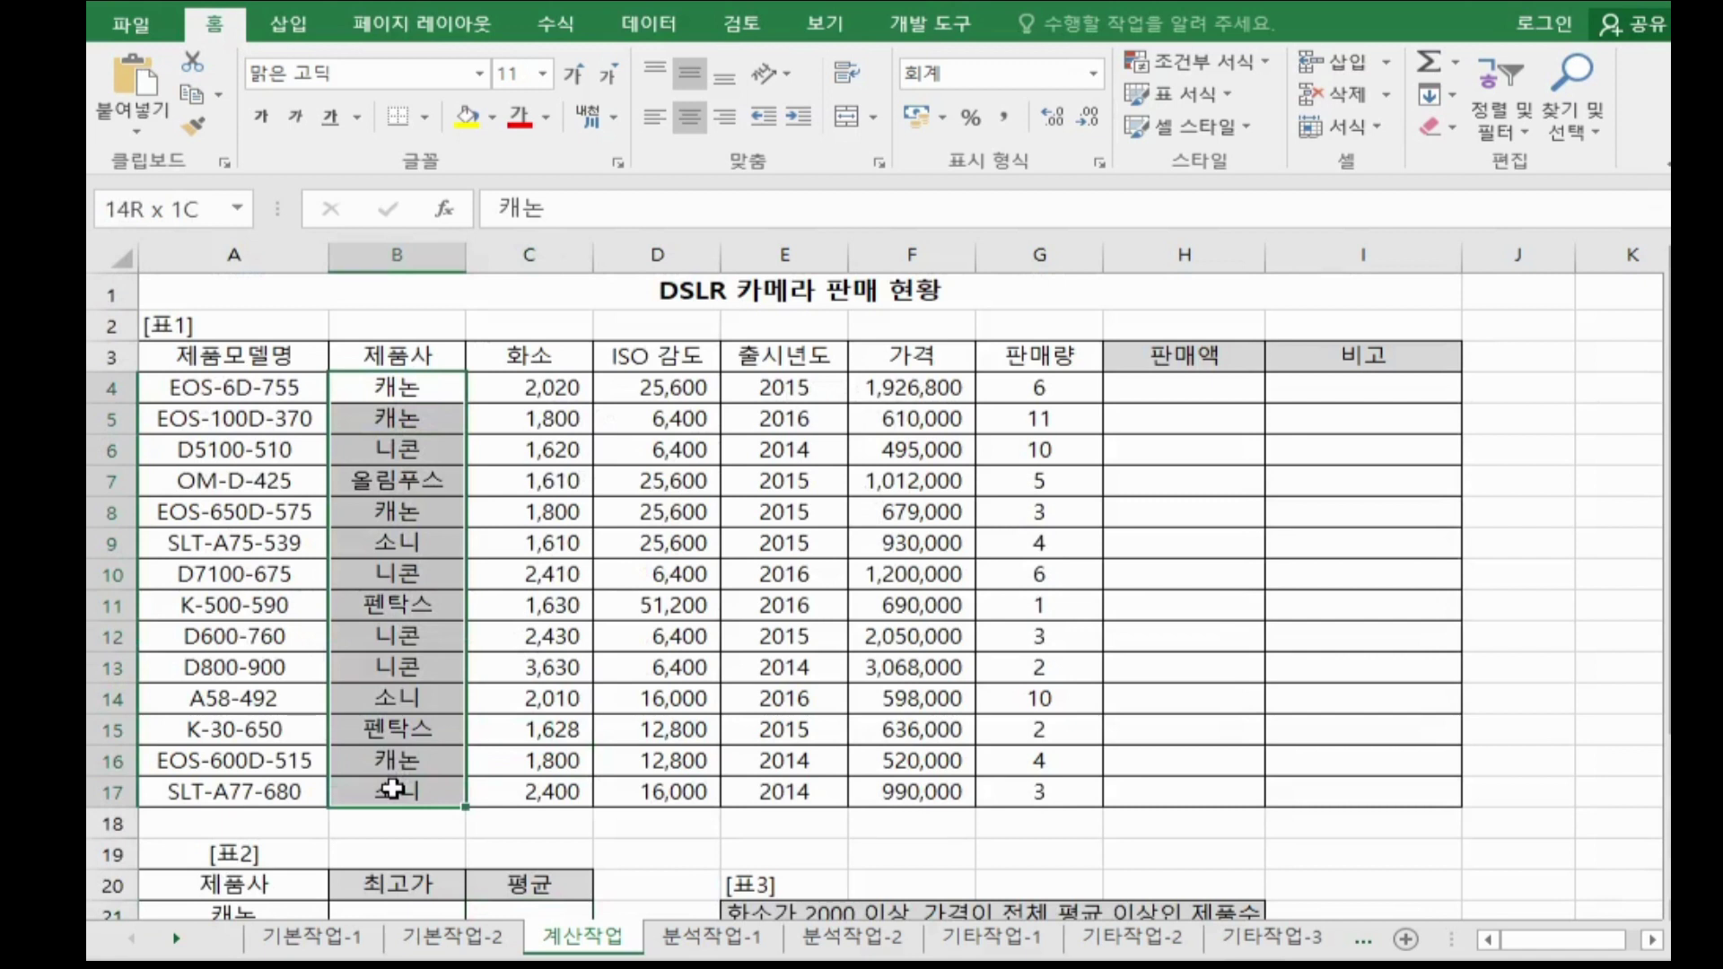
# - Examine the manufacturer range B4:B17, the price column of 표1 and the average cells C21:C25 of 표2
pyautogui.moveTo(393, 788); pyautogui.dragTo(393, 790)
pyautogui.moveTo(951, 388); pyautogui.dragTo(944, 765)
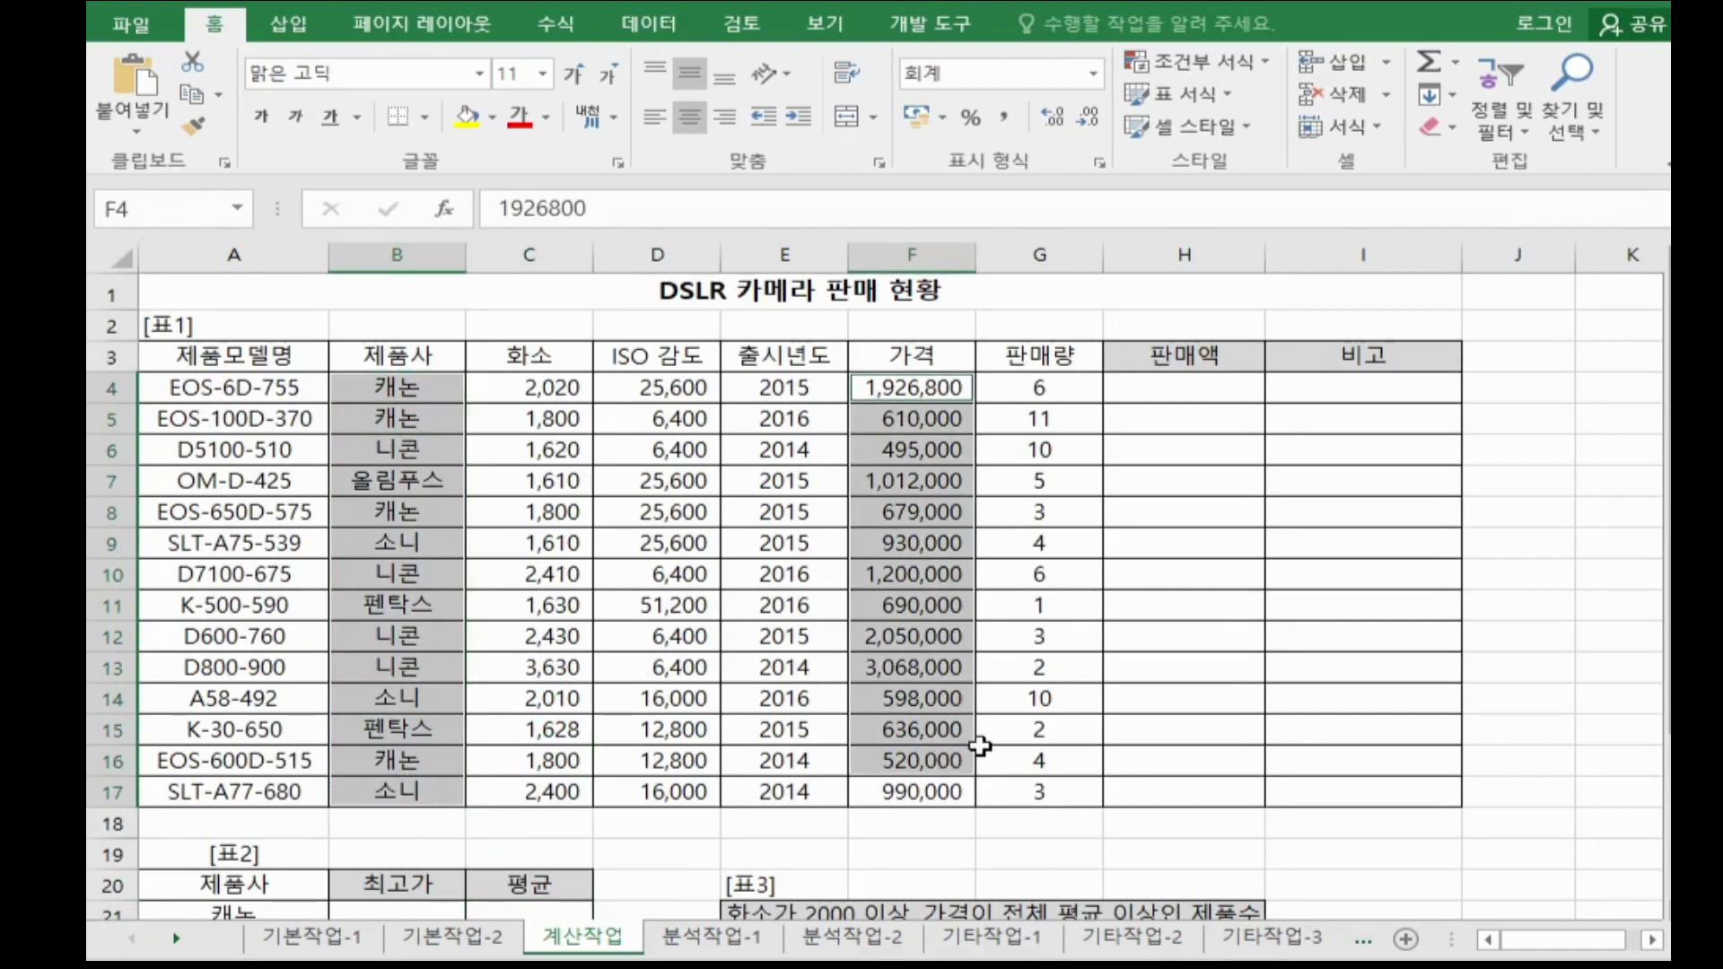
pyautogui.scroll(-1, 980, 746)
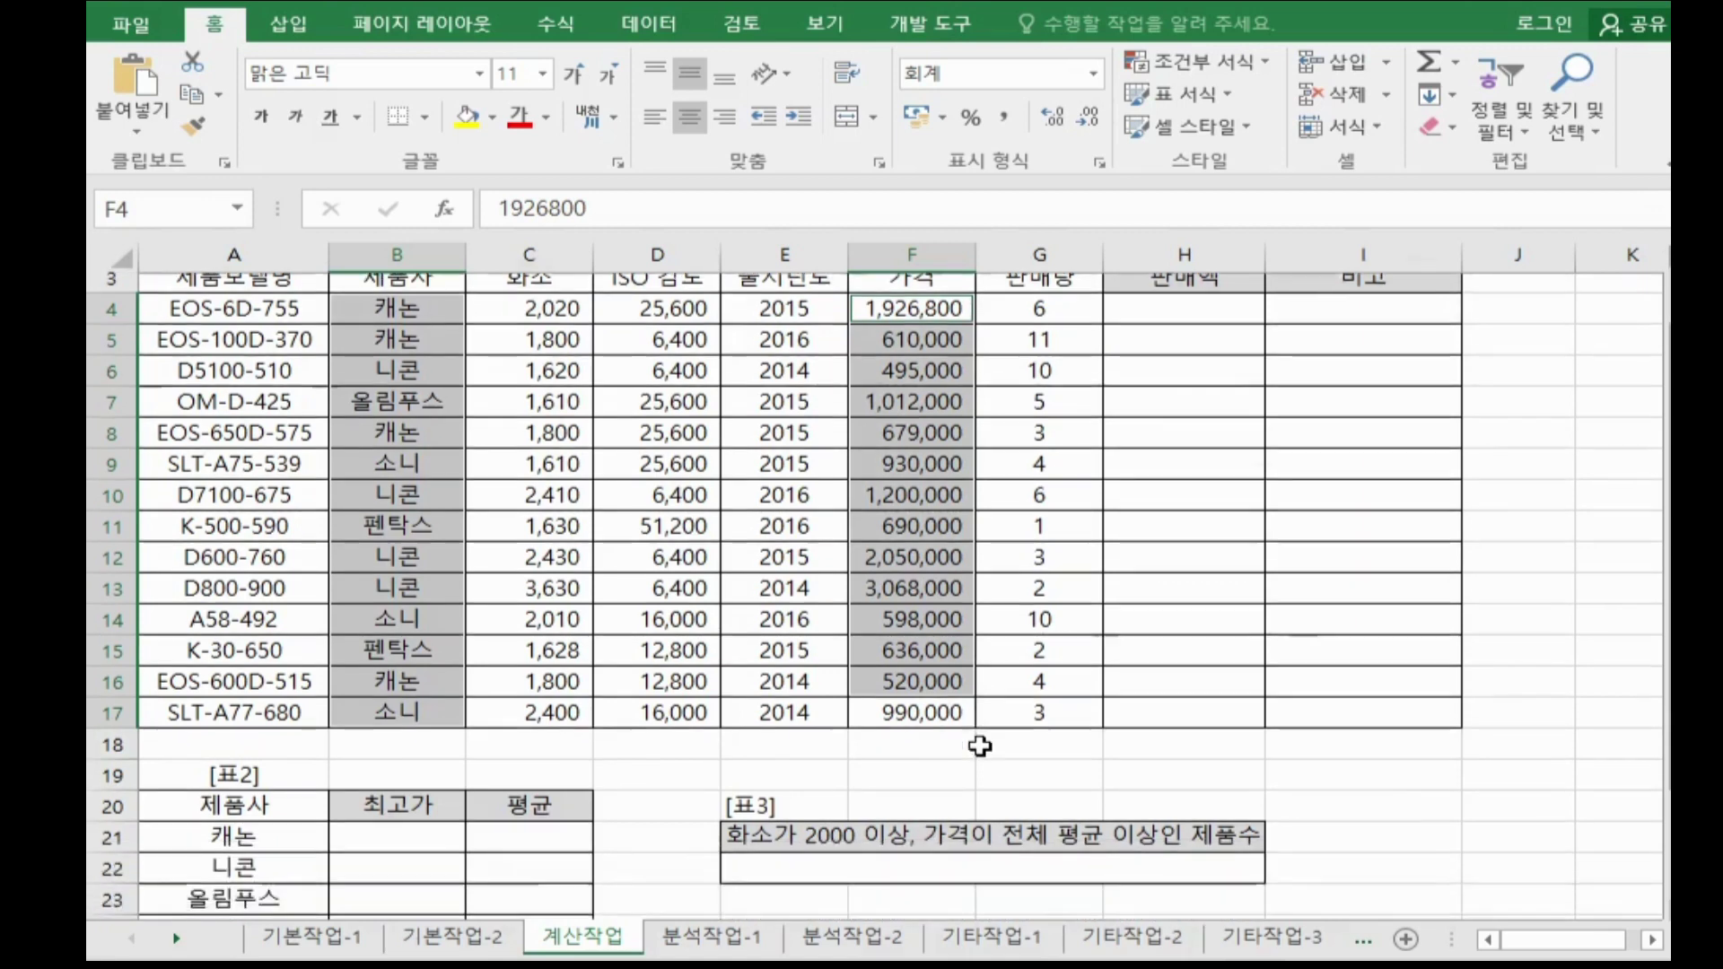
pyautogui.scroll(-3, 773, 746)
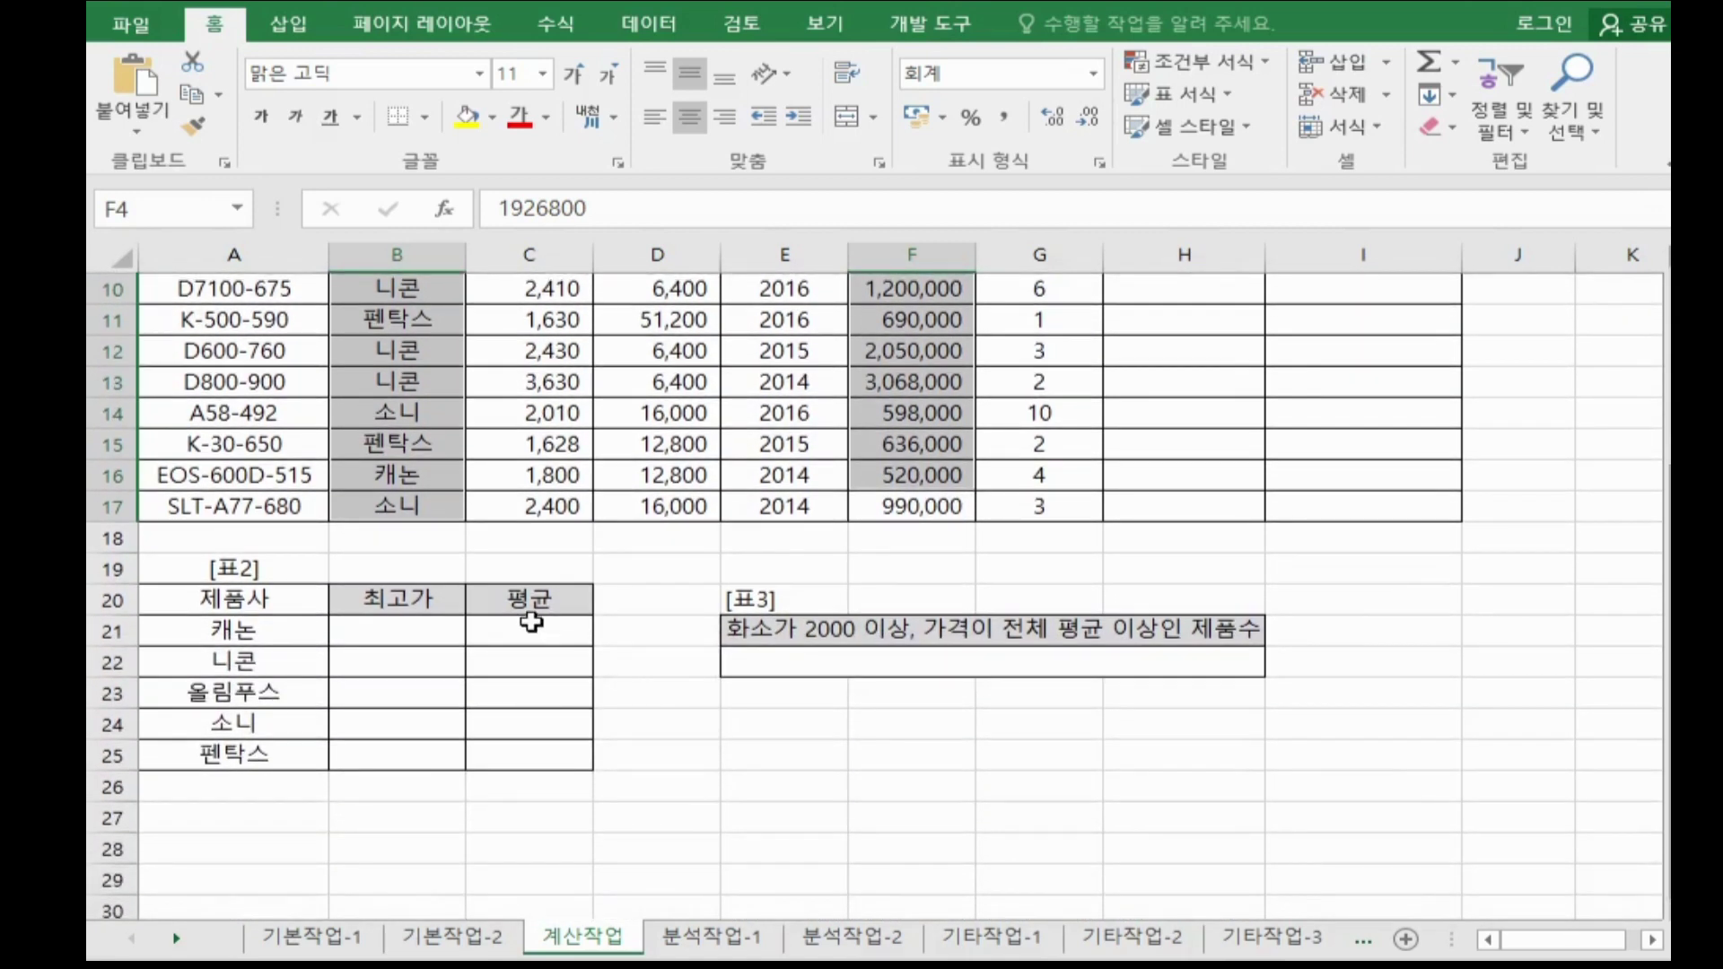
pyautogui.moveTo(531, 621); pyautogui.dragTo(534, 752)
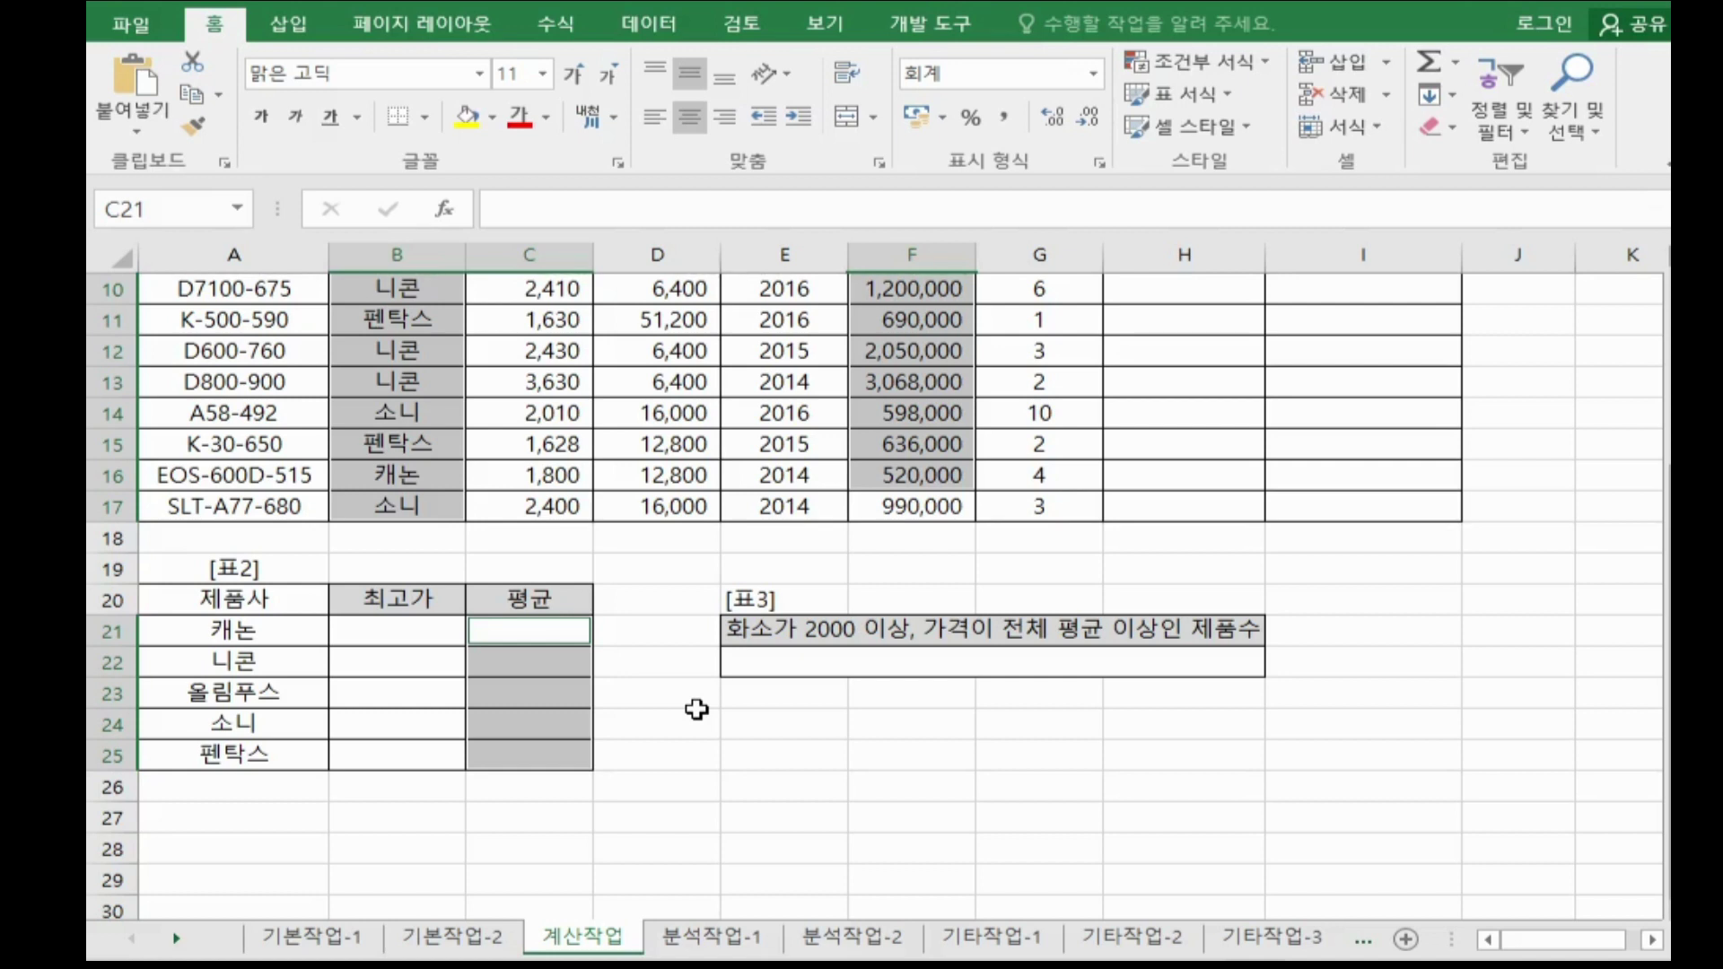
# - Switch to Notepad and write the single-condition syntax "=if(조건범위=조건,값범위)"
pyautogui.doubleClick(1271, 898)
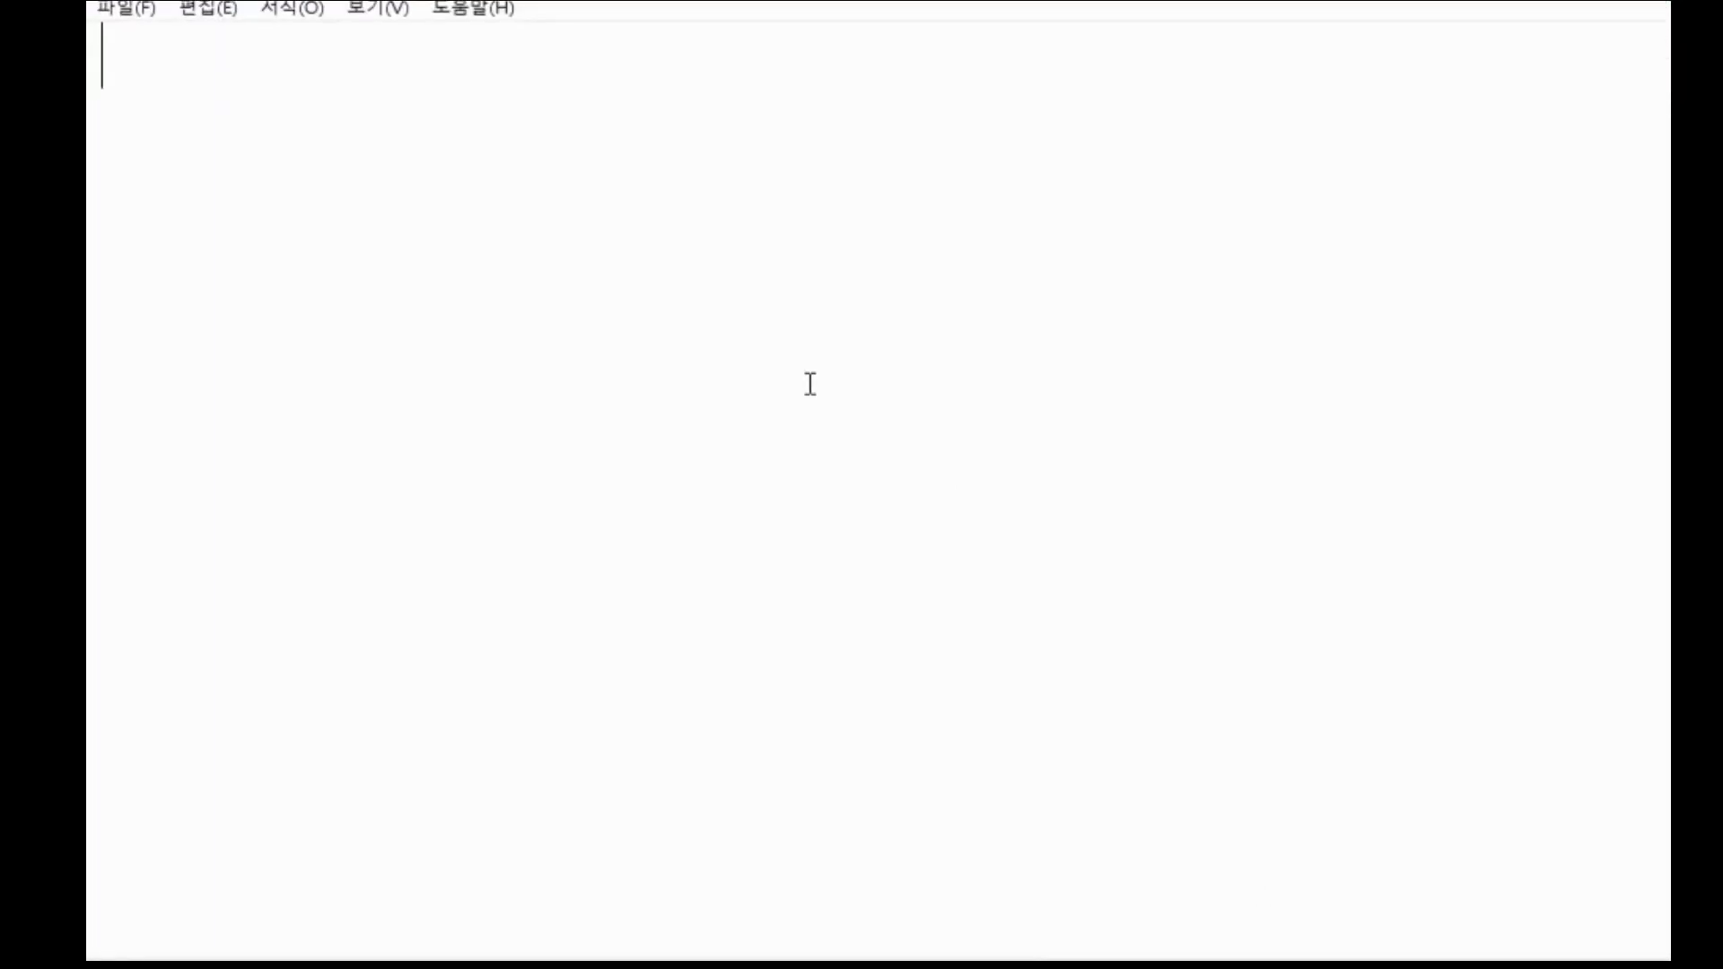
pyautogui.write('=if(')
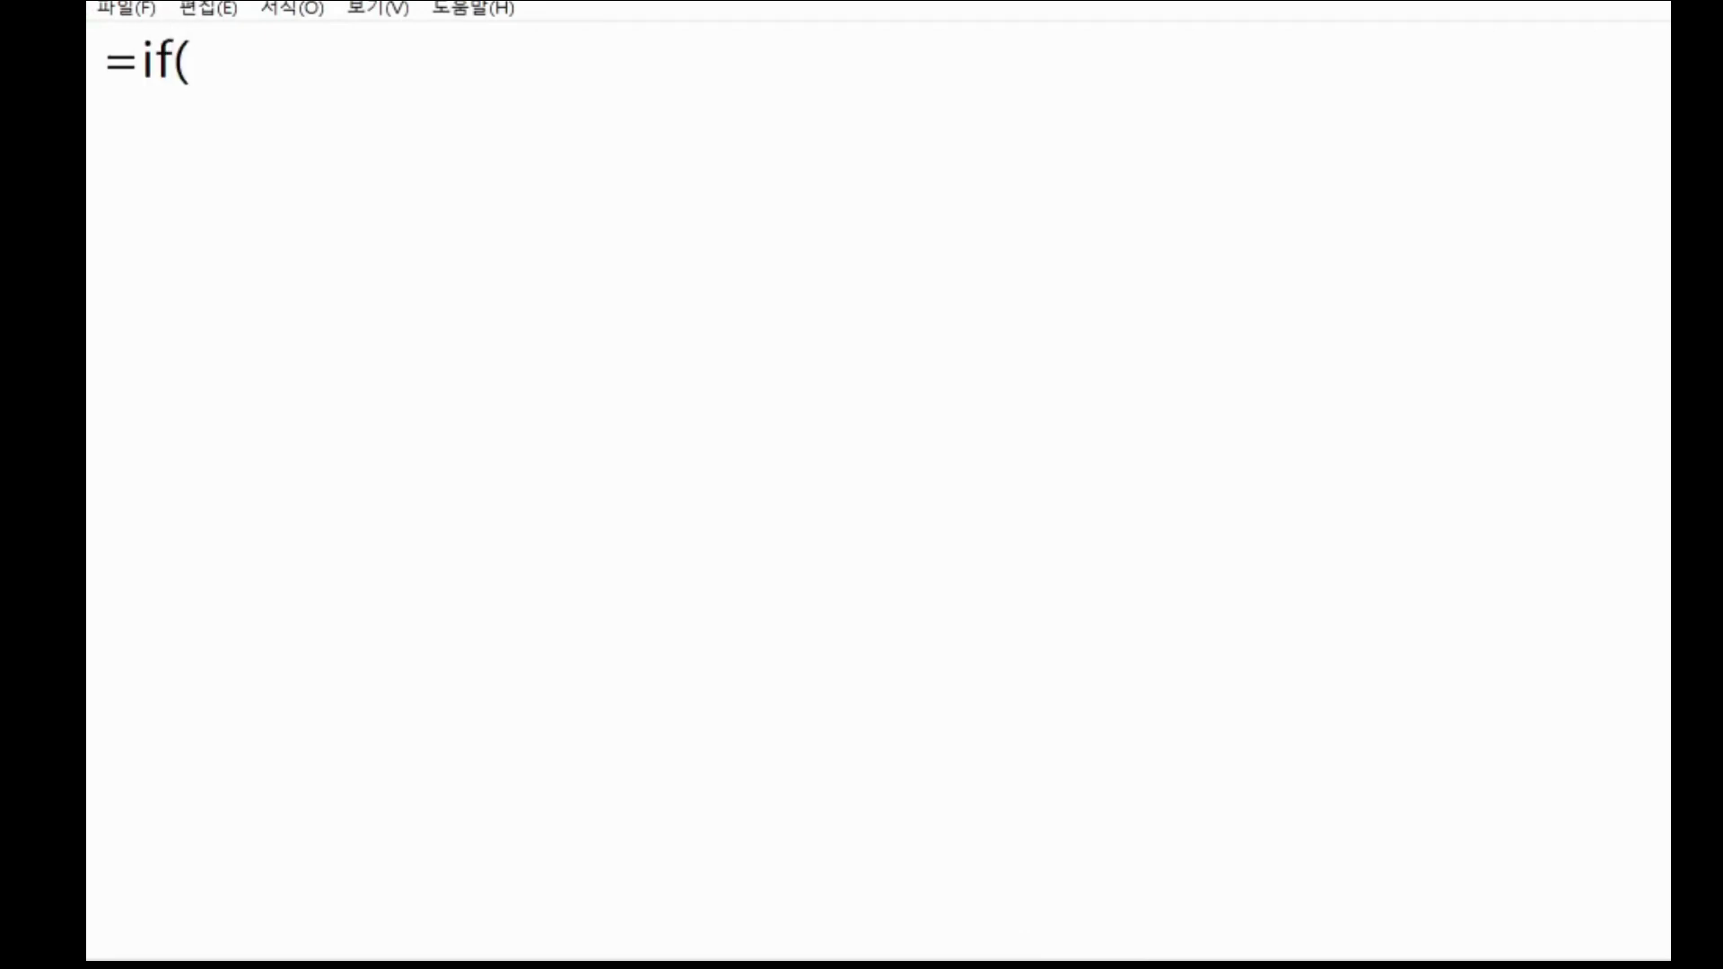
pyautogui.write('조건범위')
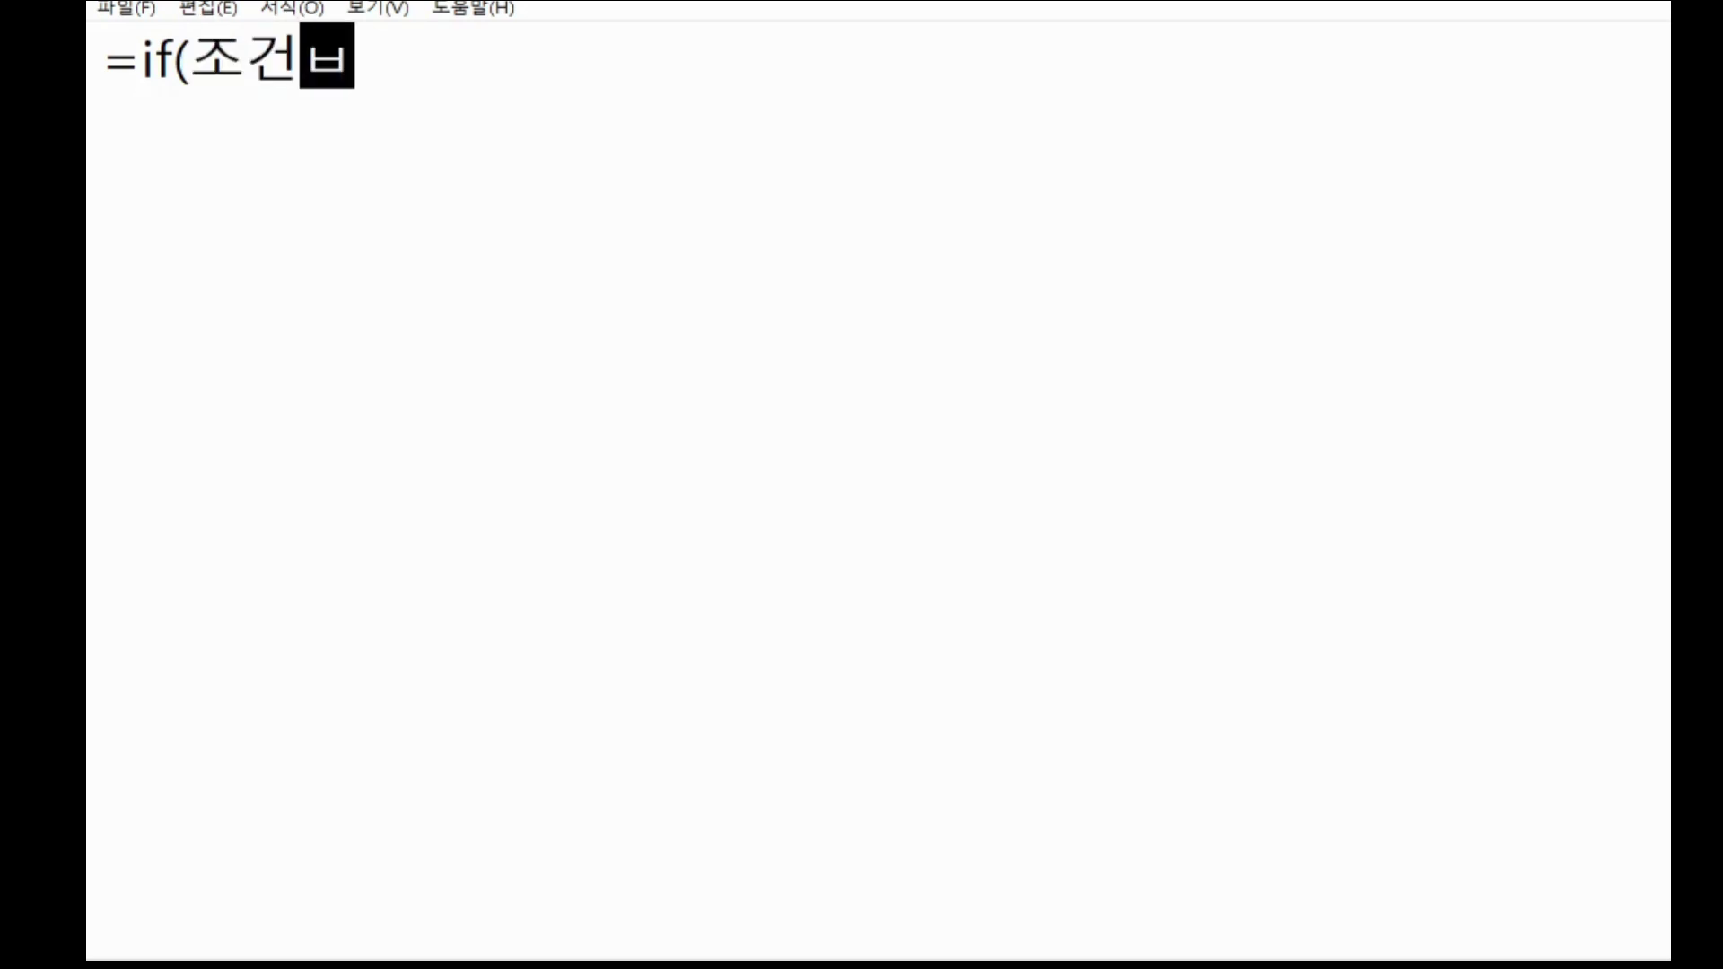
pyautogui.write('-')
pyautogui.press('BackSpace')
pyautogui.write('=')
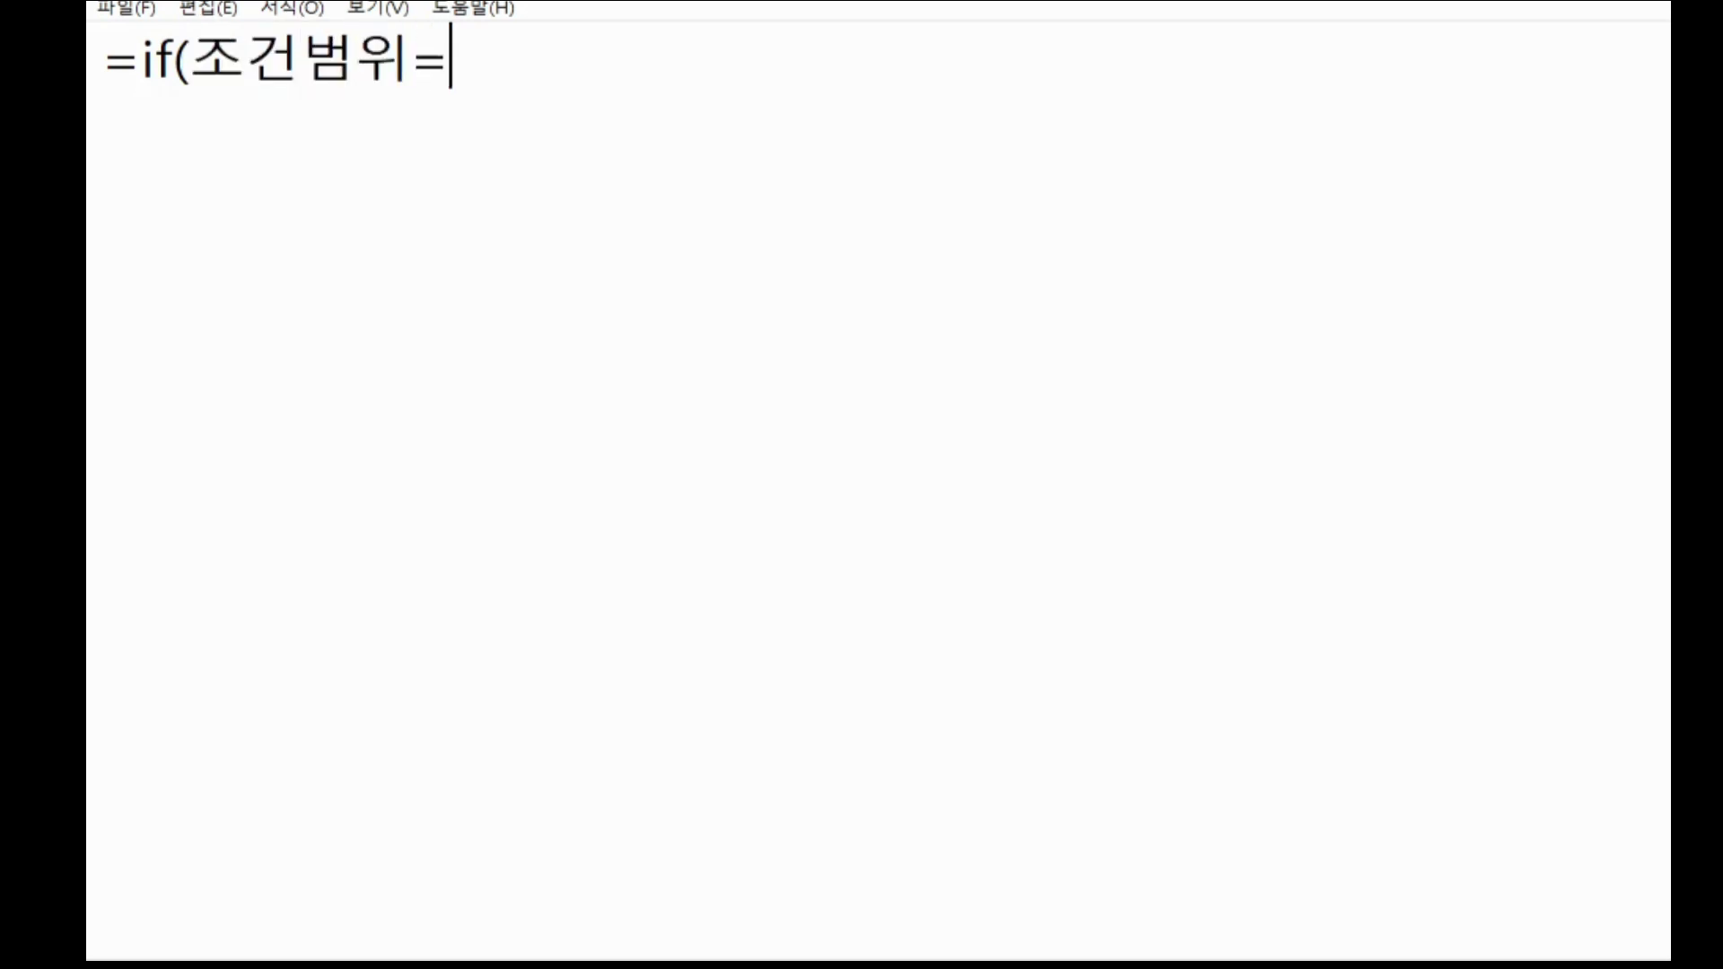
pyautogui.write('ㅈ조건,')
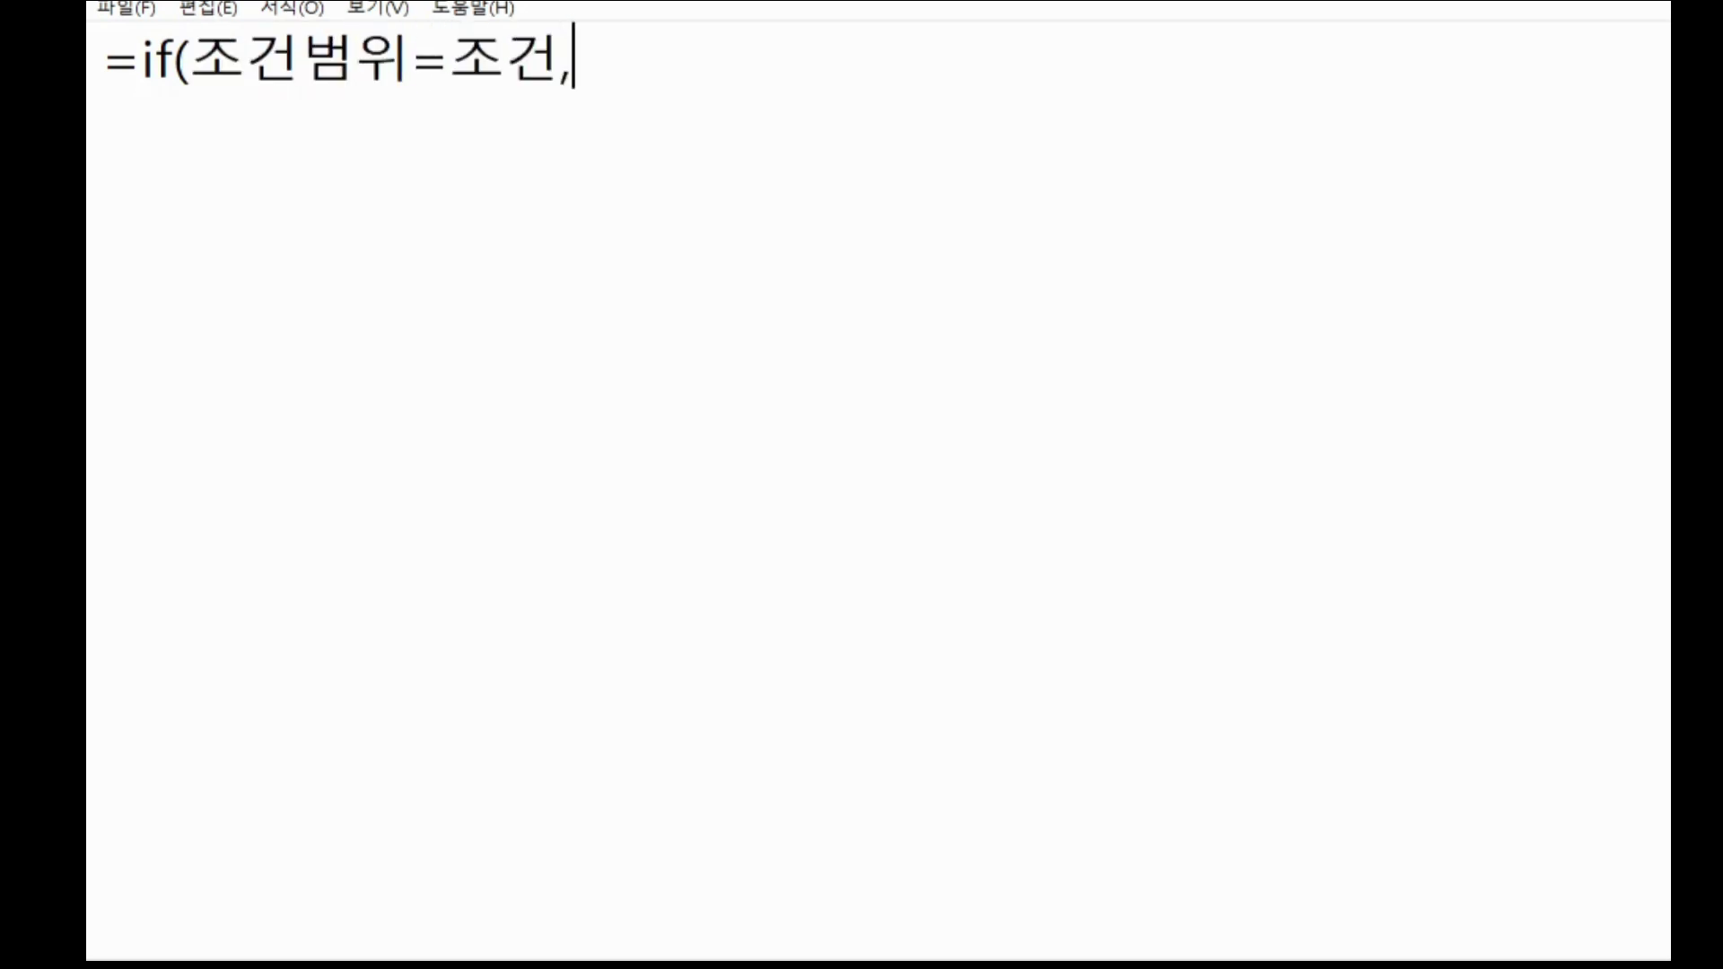
pyautogui.write('가값범위)')
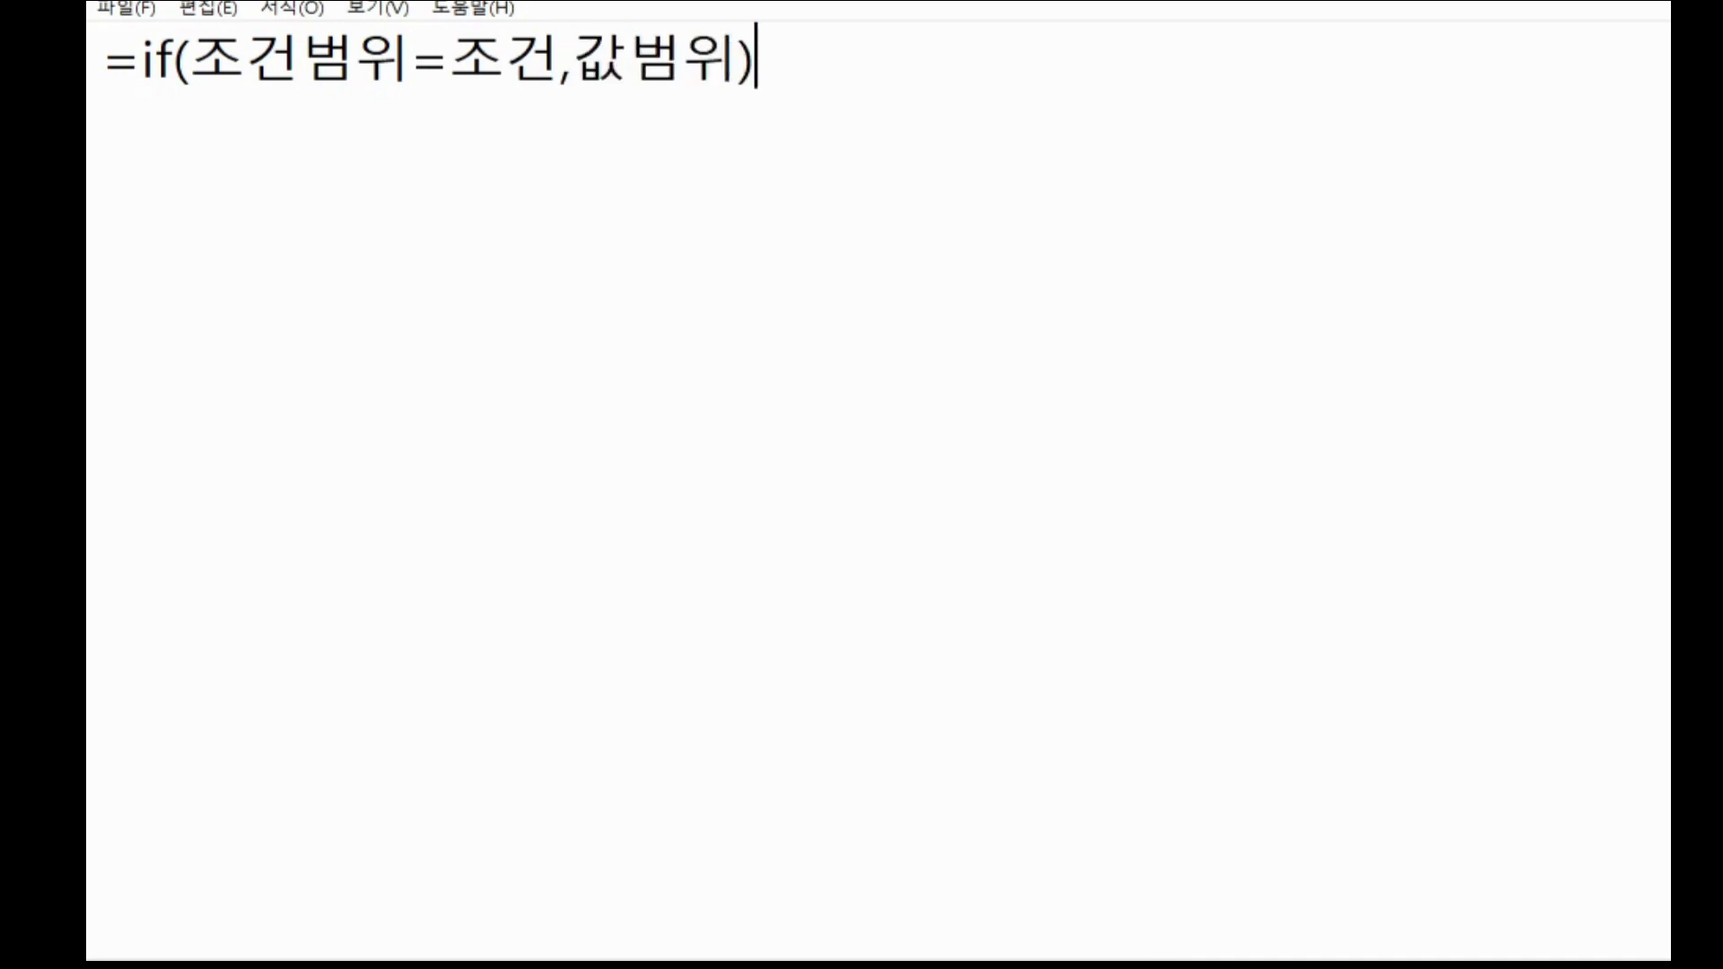
# - Begin a second line for the multi-condition syntax with "=if((조건범위1=조건1)"
pyautogui.press('Return')
pyautogui.write('=if(')
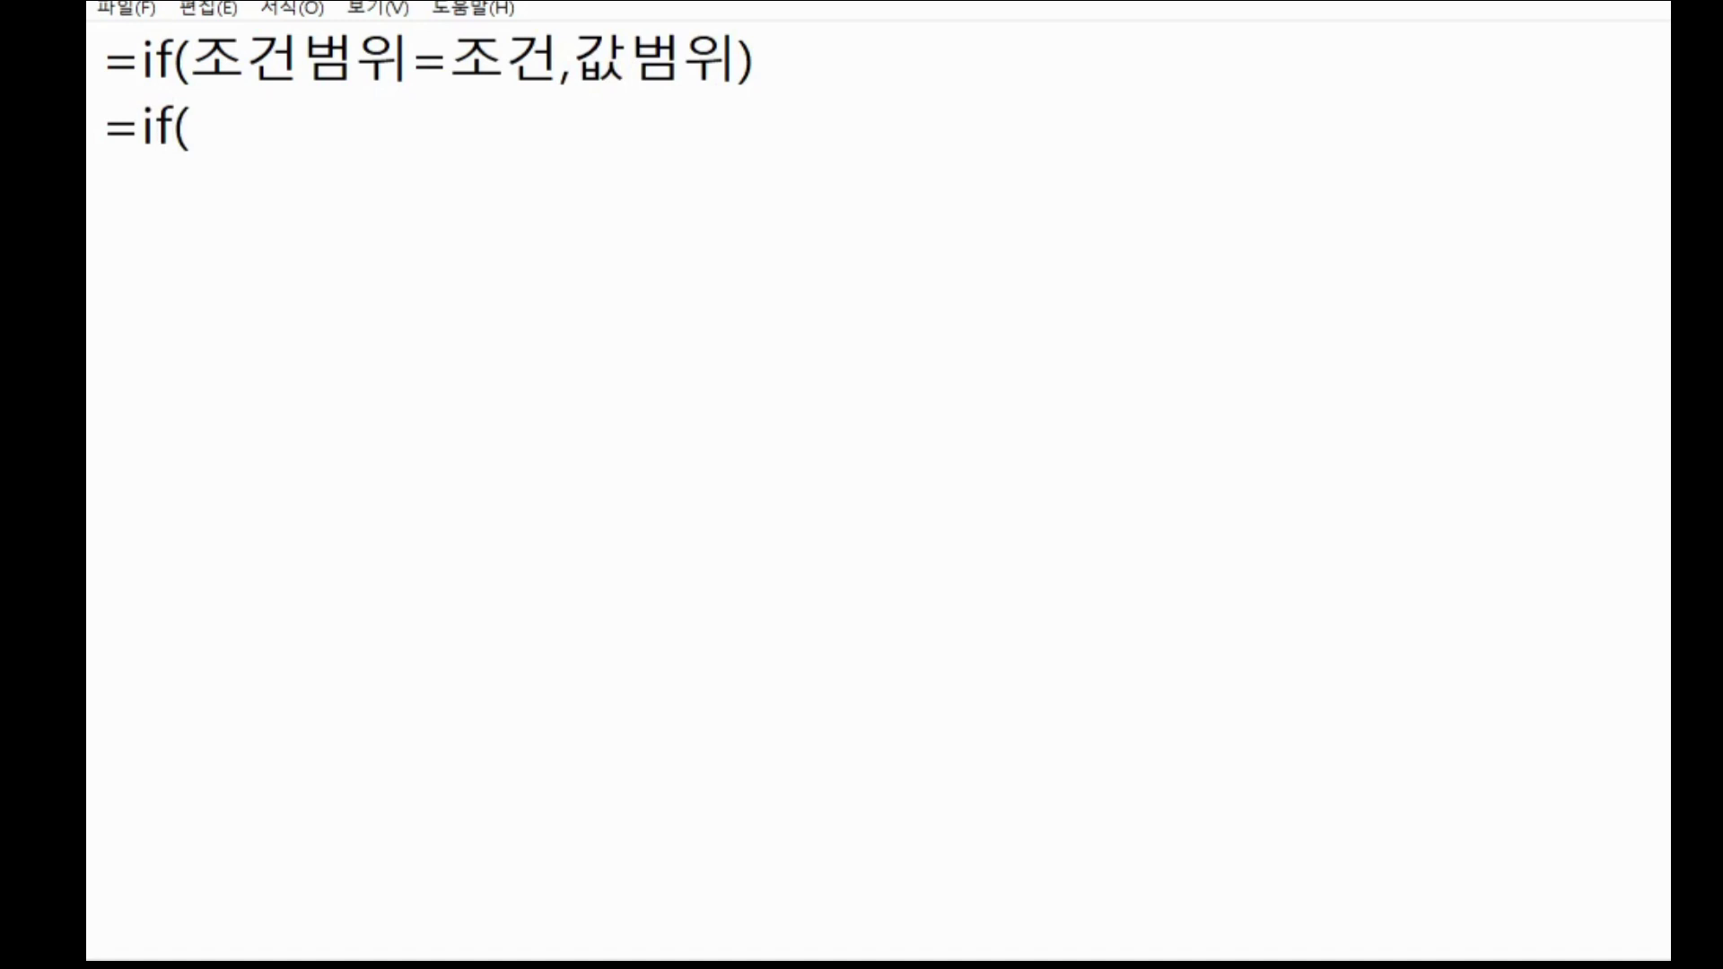
pyautogui.write('(wh')
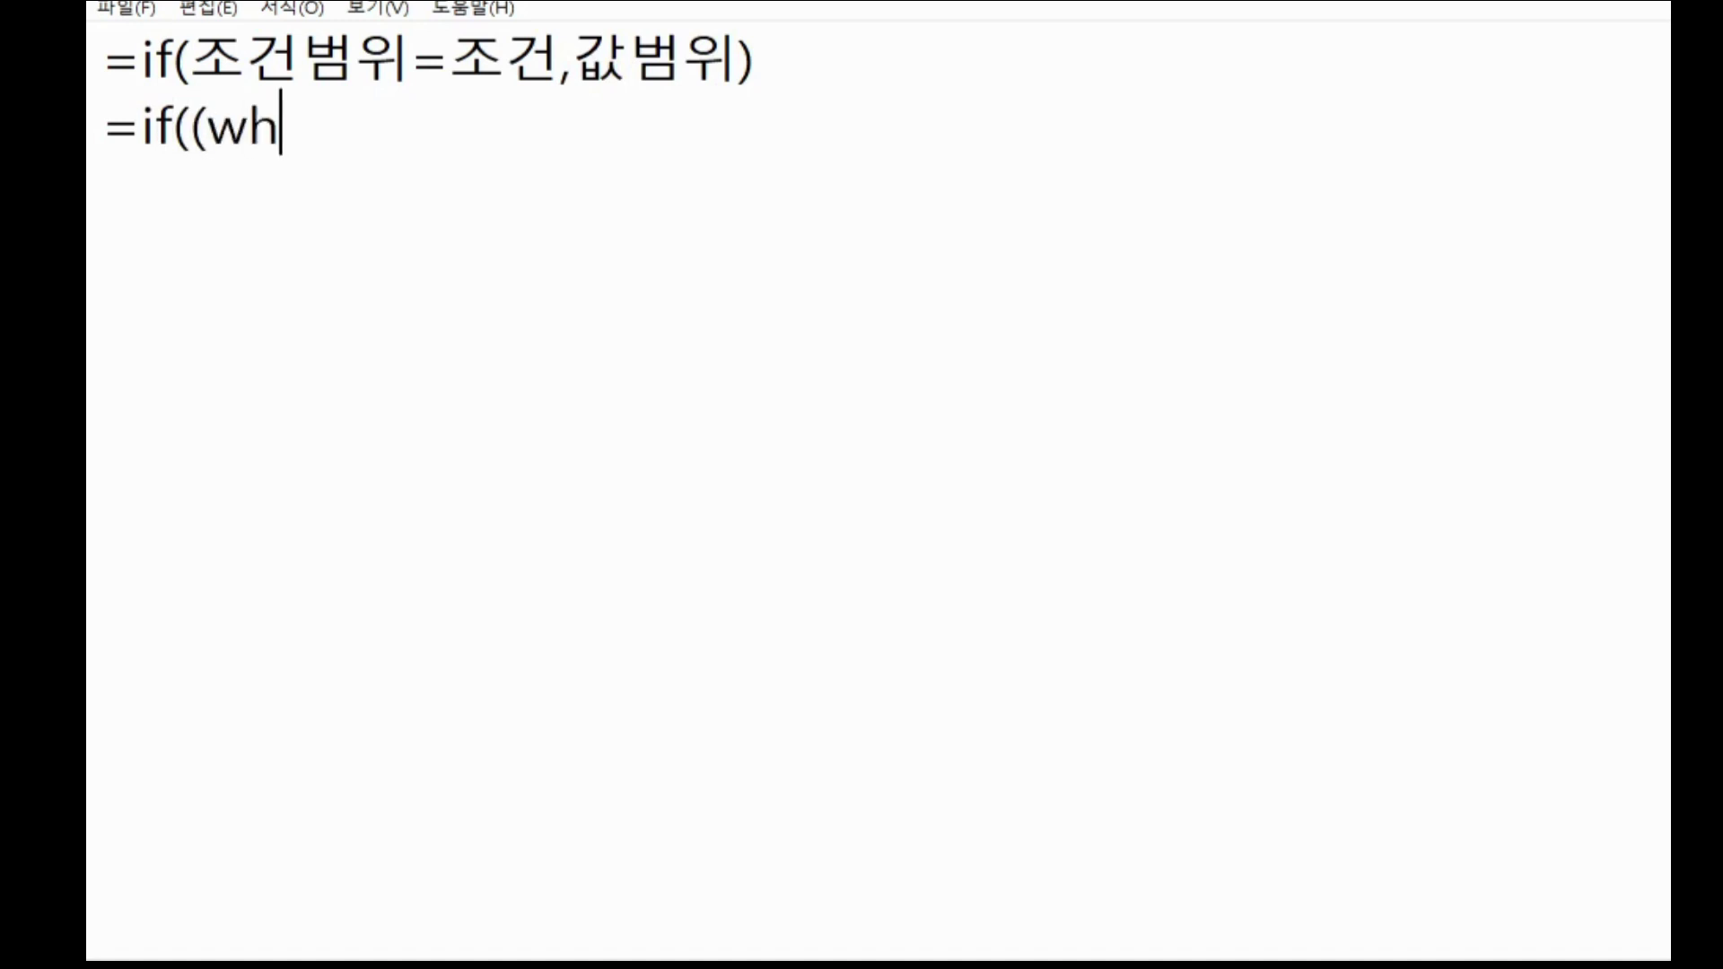
pyautogui.press('BackSpace')
pyautogui.press('BackSpace')
pyautogui.write('조건범위')
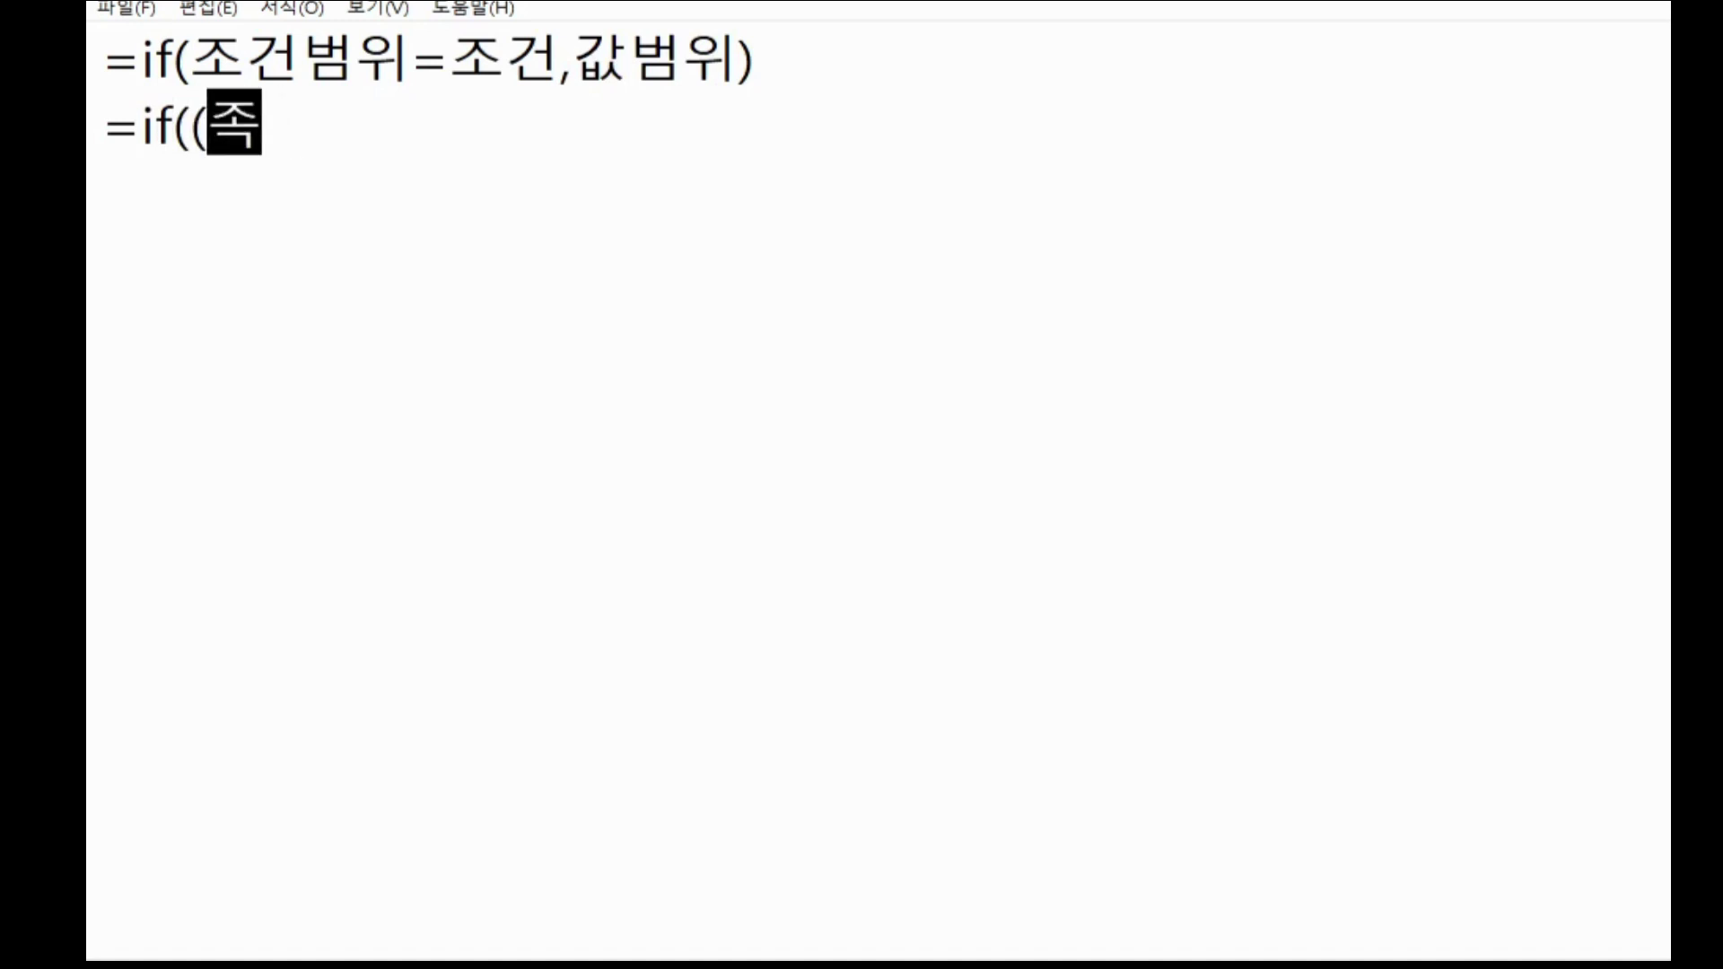
pyautogui.write('1-ㅈ')
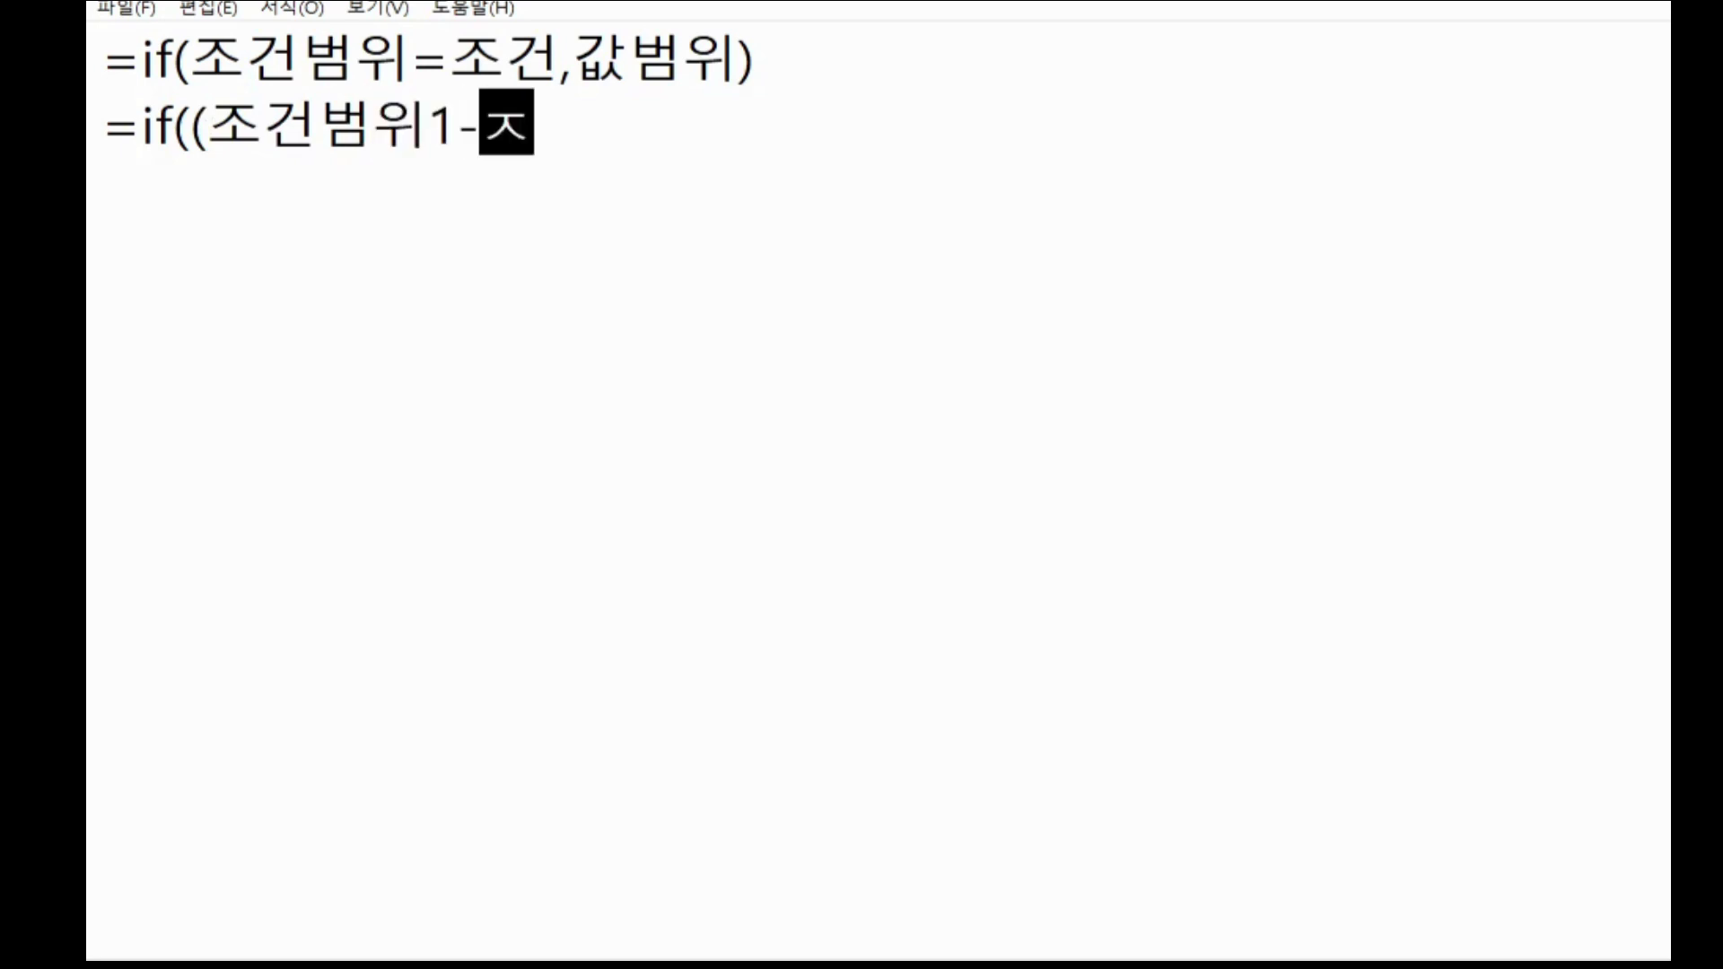
pyautogui.press('BackSpace')
pyautogui.press('BackSpace')
pyautogui.write('=조건1)')
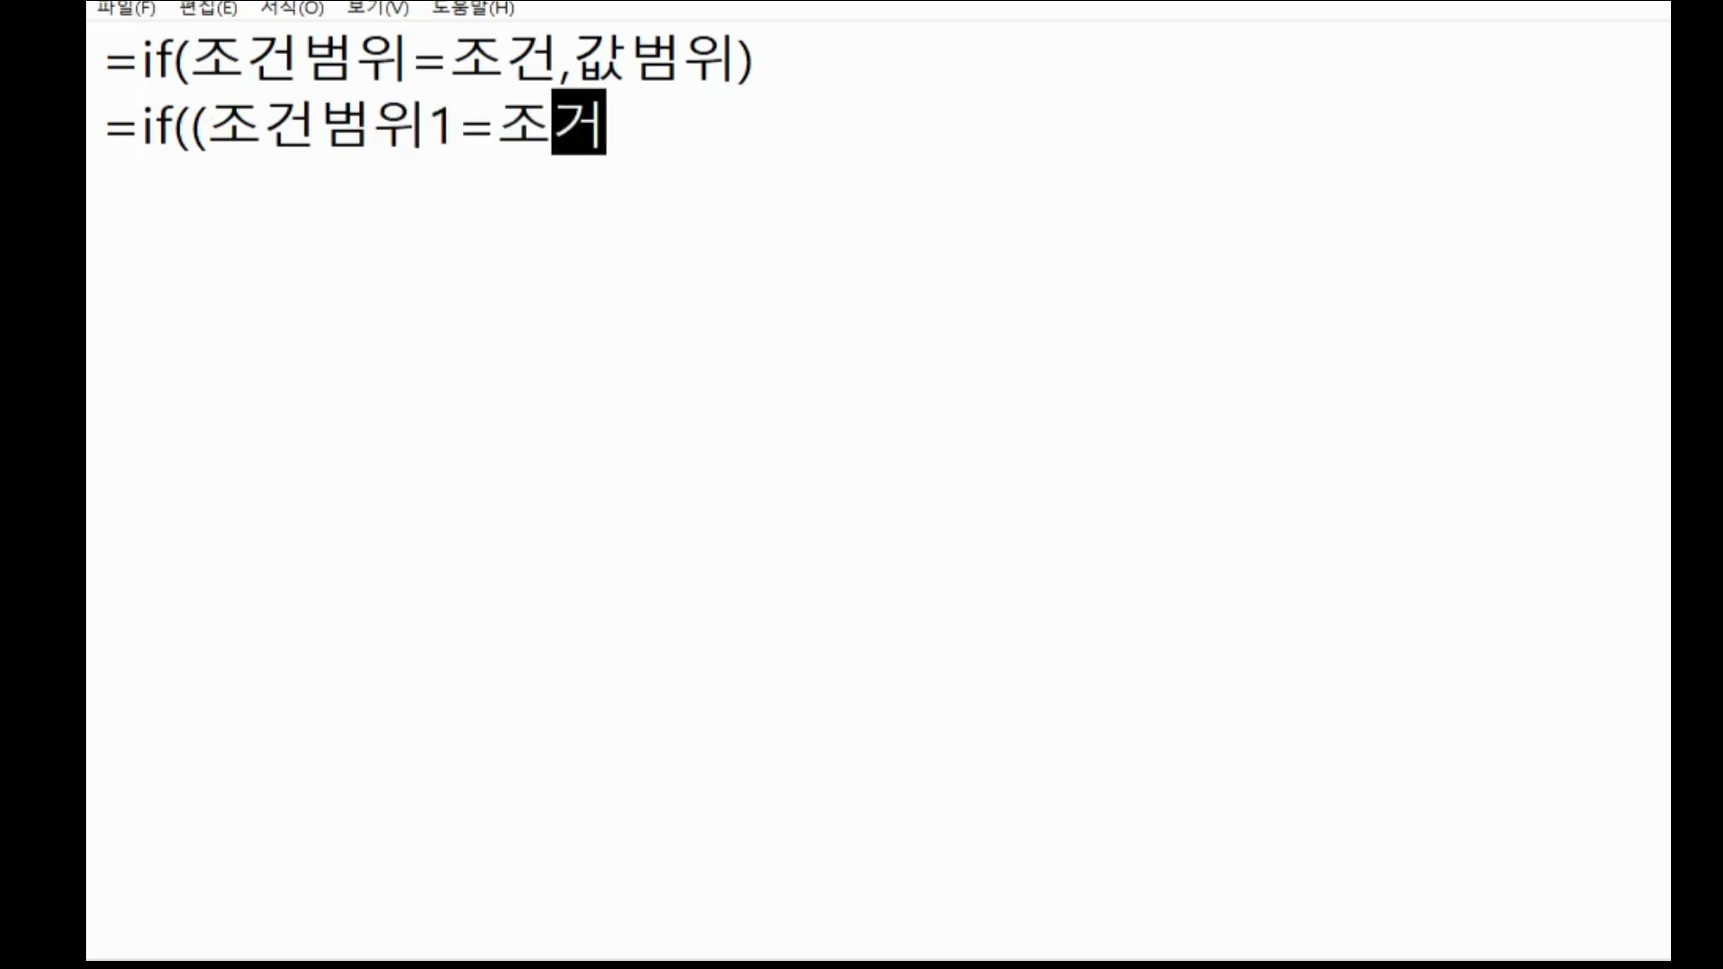
# - Extend the second line with "*(조건범위2=조건2)*(조건범위3=조건3),값범위"
pyautogui.write('*')
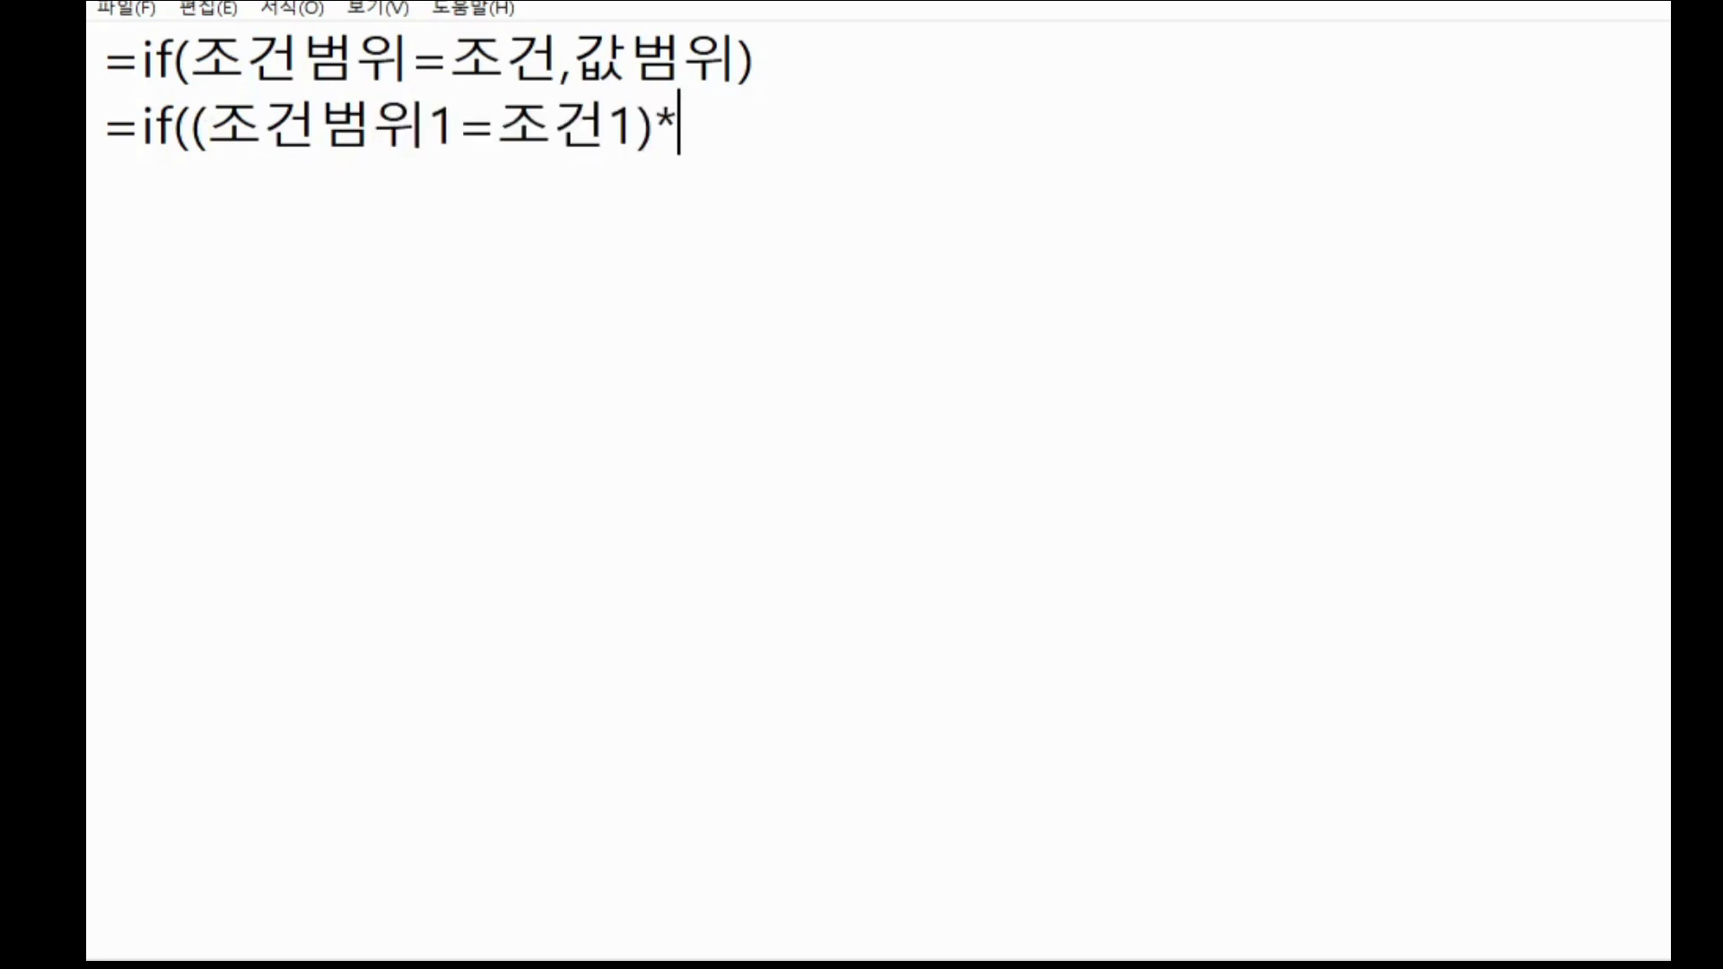
pyautogui.write('(조건ㅂ')
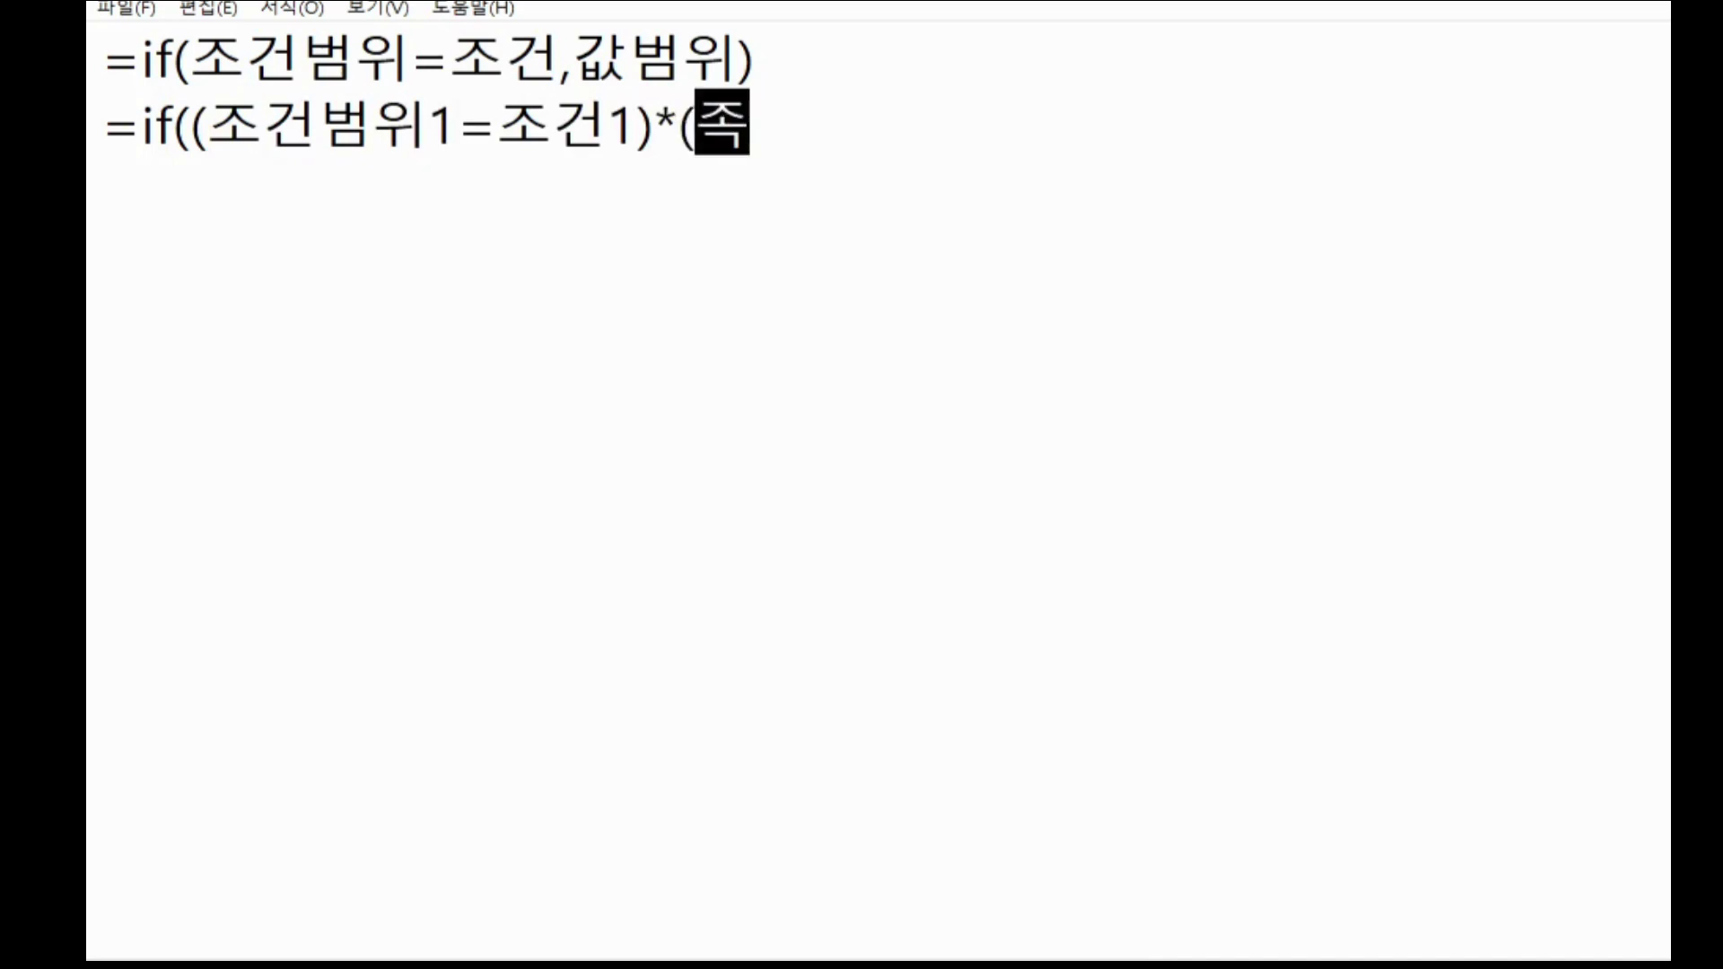
pyautogui.write('범위2=')
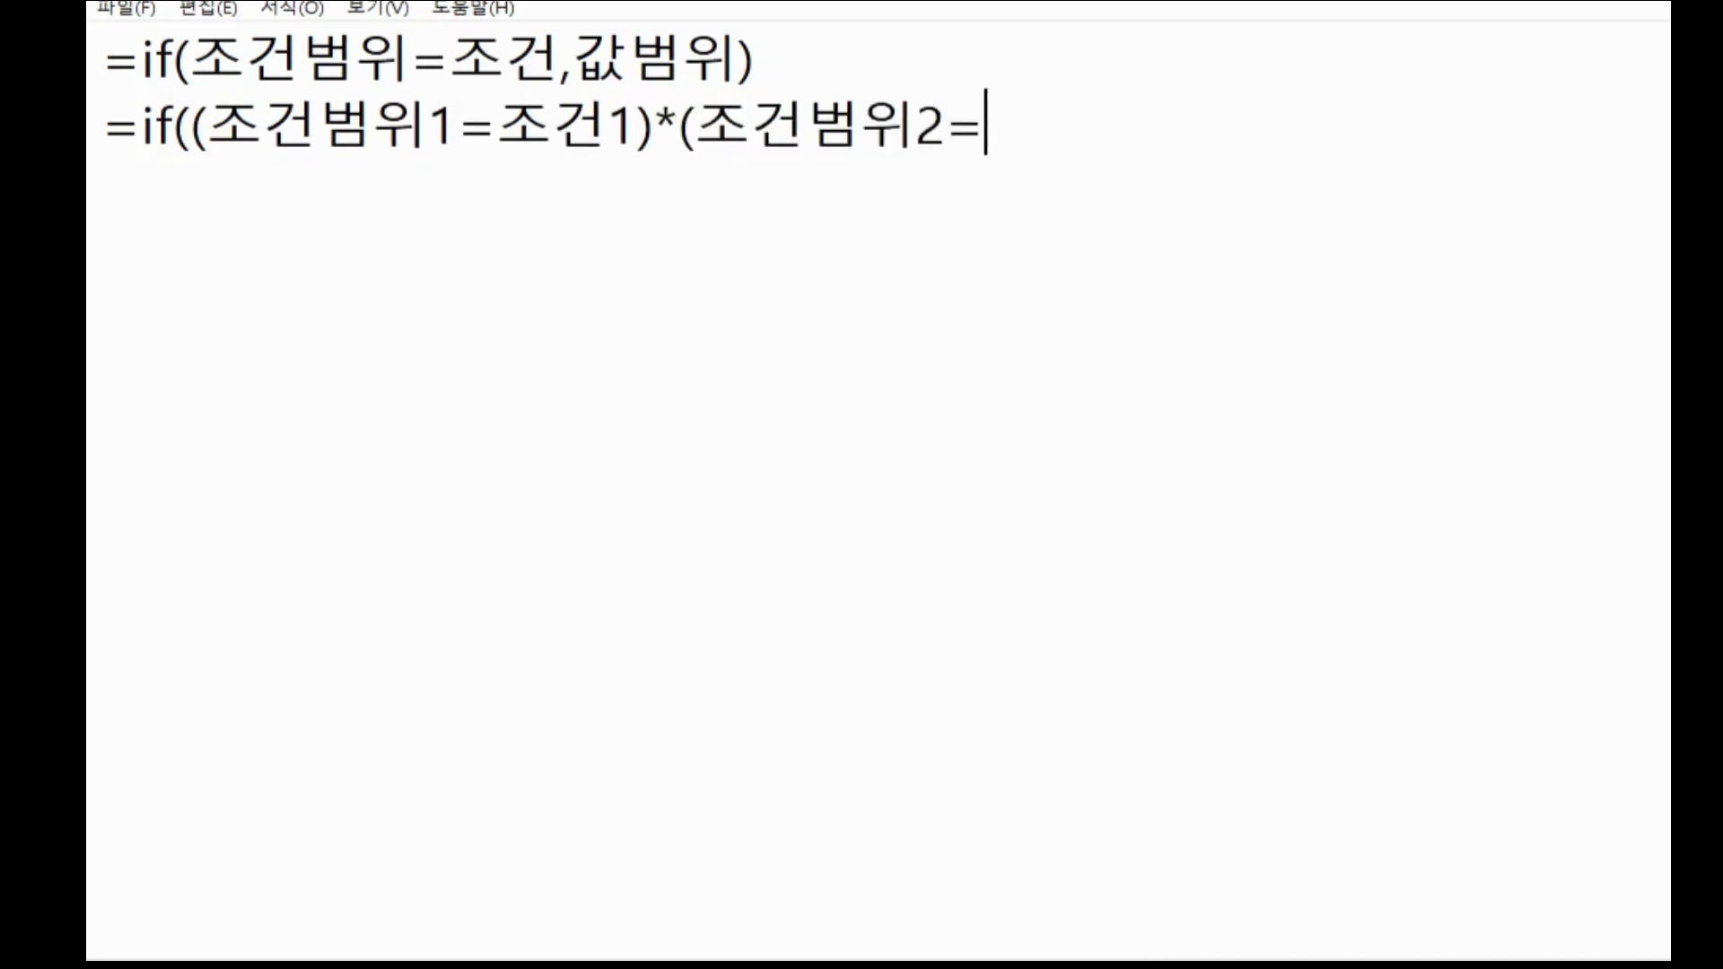
pyautogui.write('조건2_')
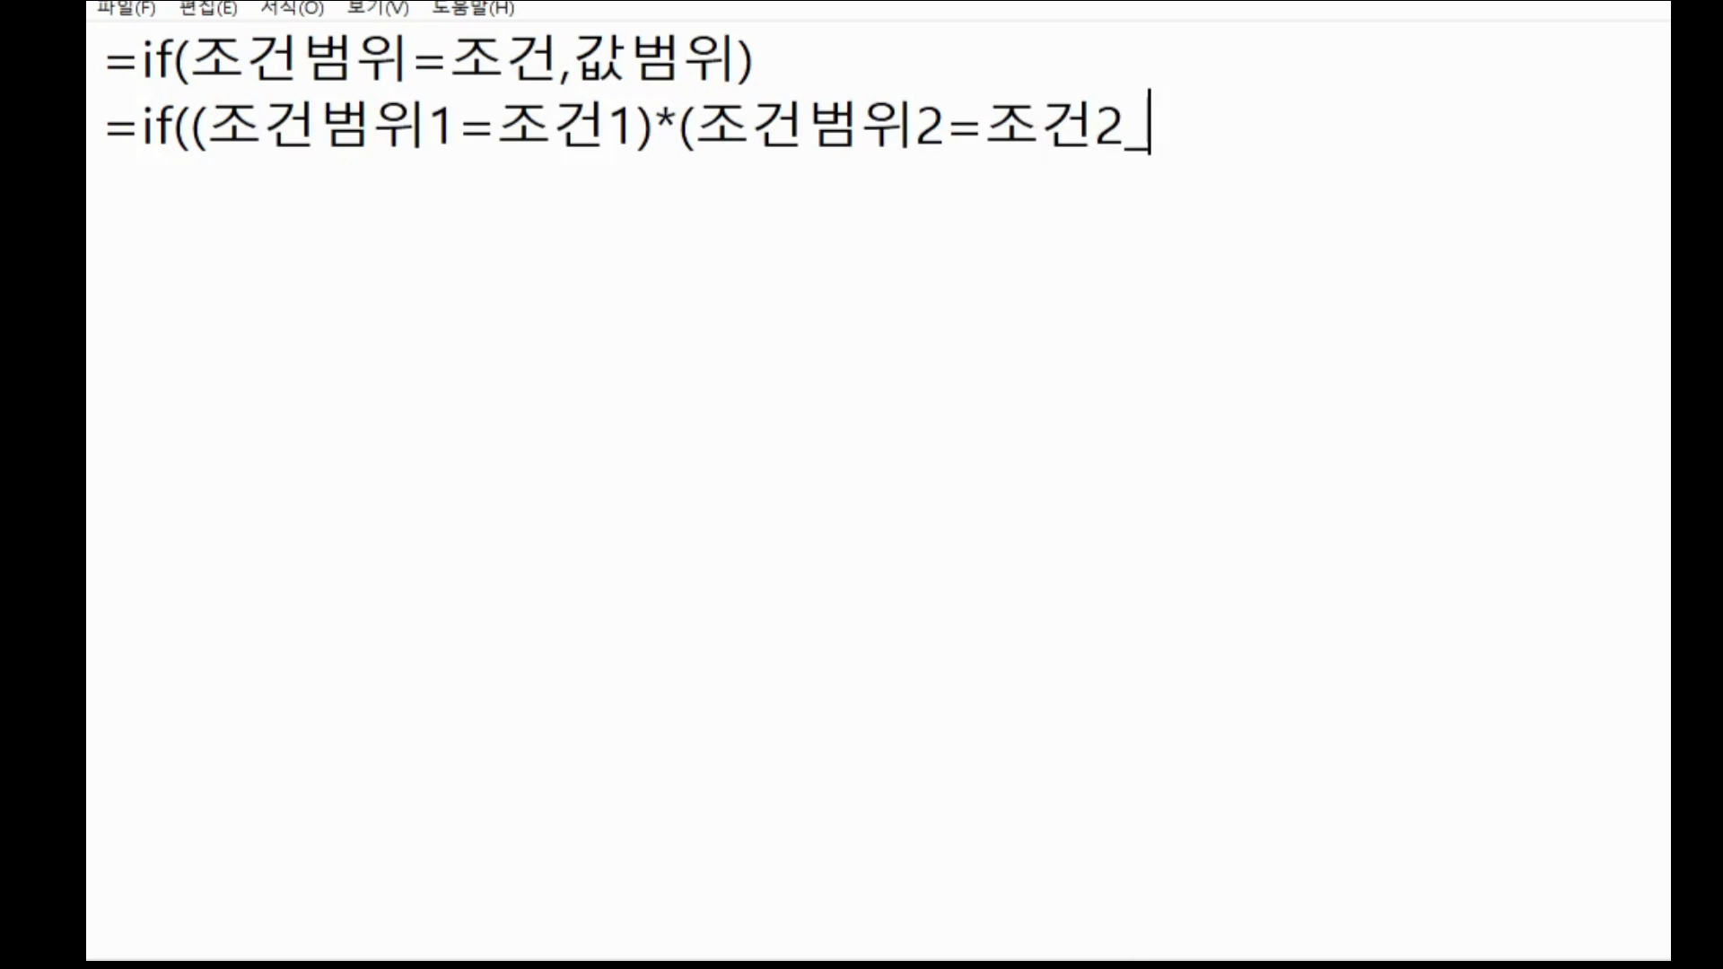
pyautogui.press('BackSpace')
pyautogui.write(')*(조건')
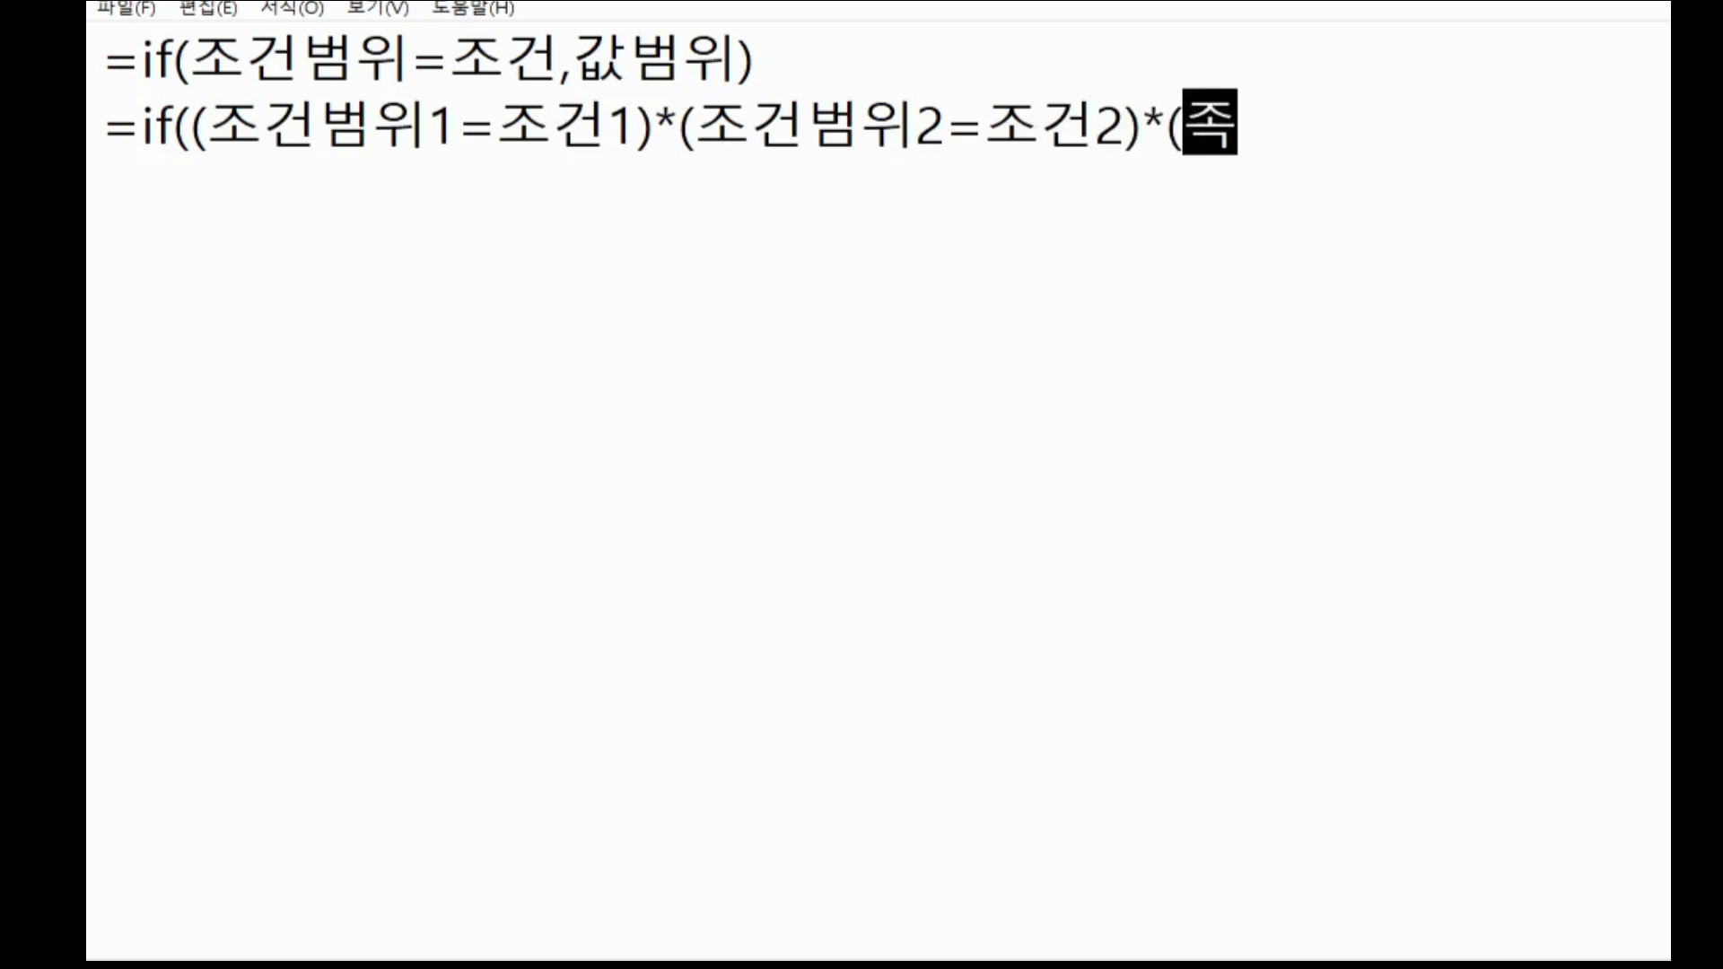
pyautogui.write('범위3')
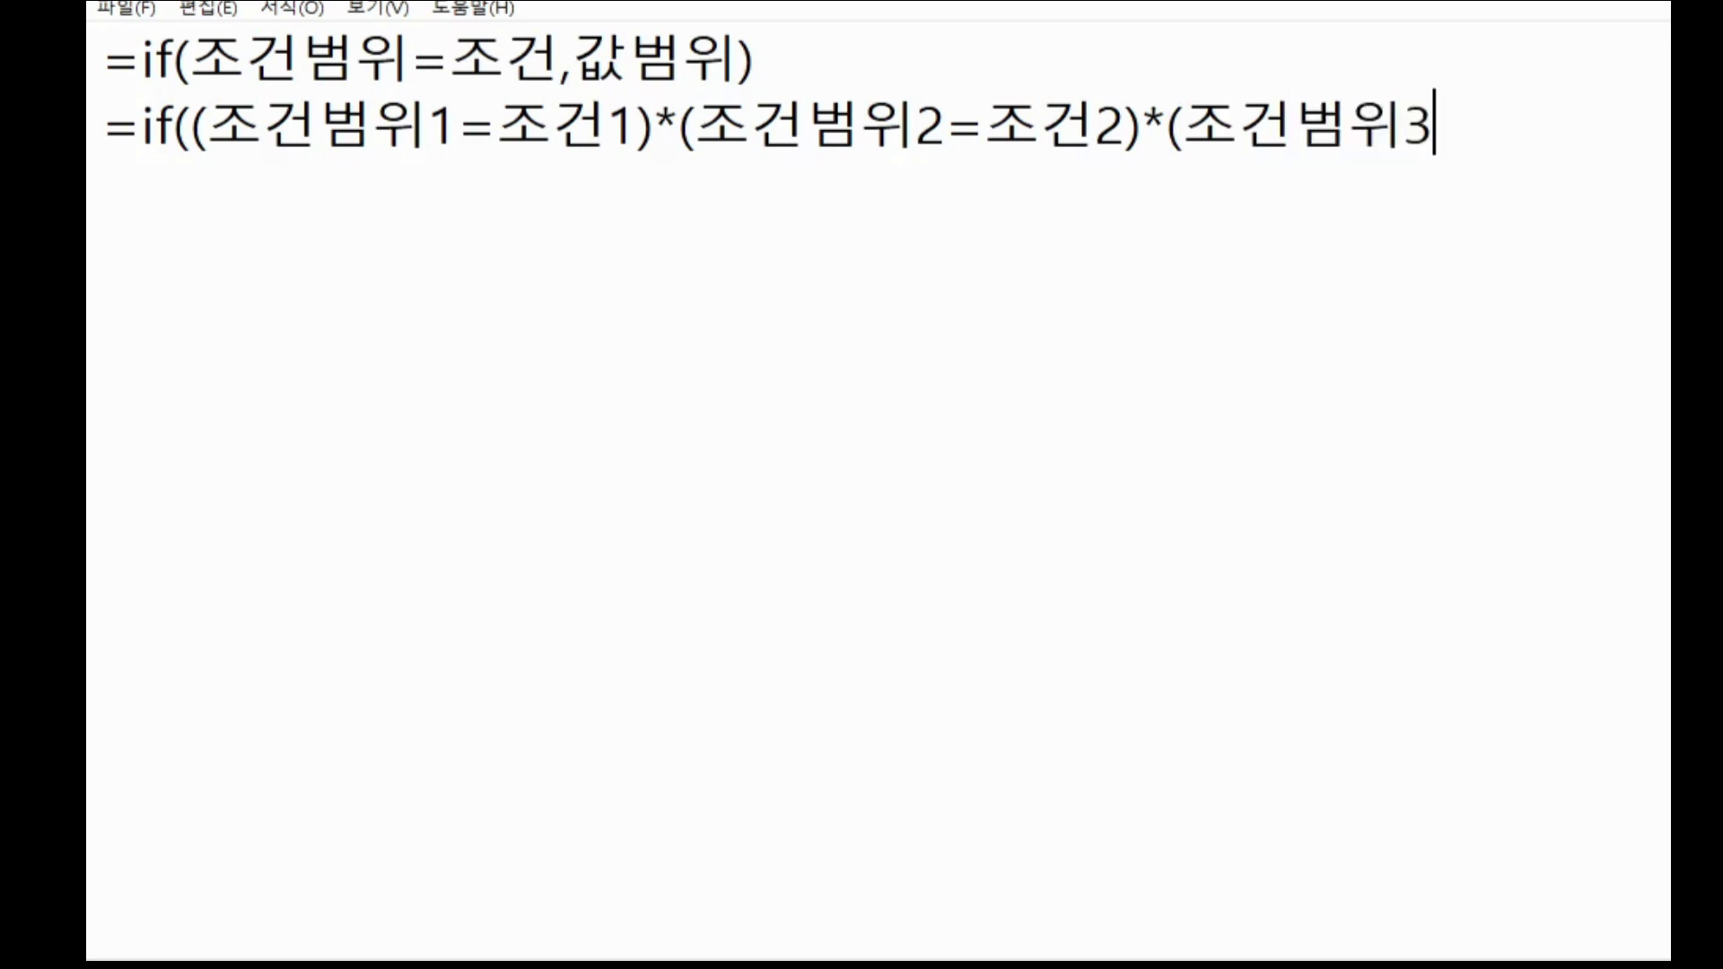
pyautogui.write('=조건')
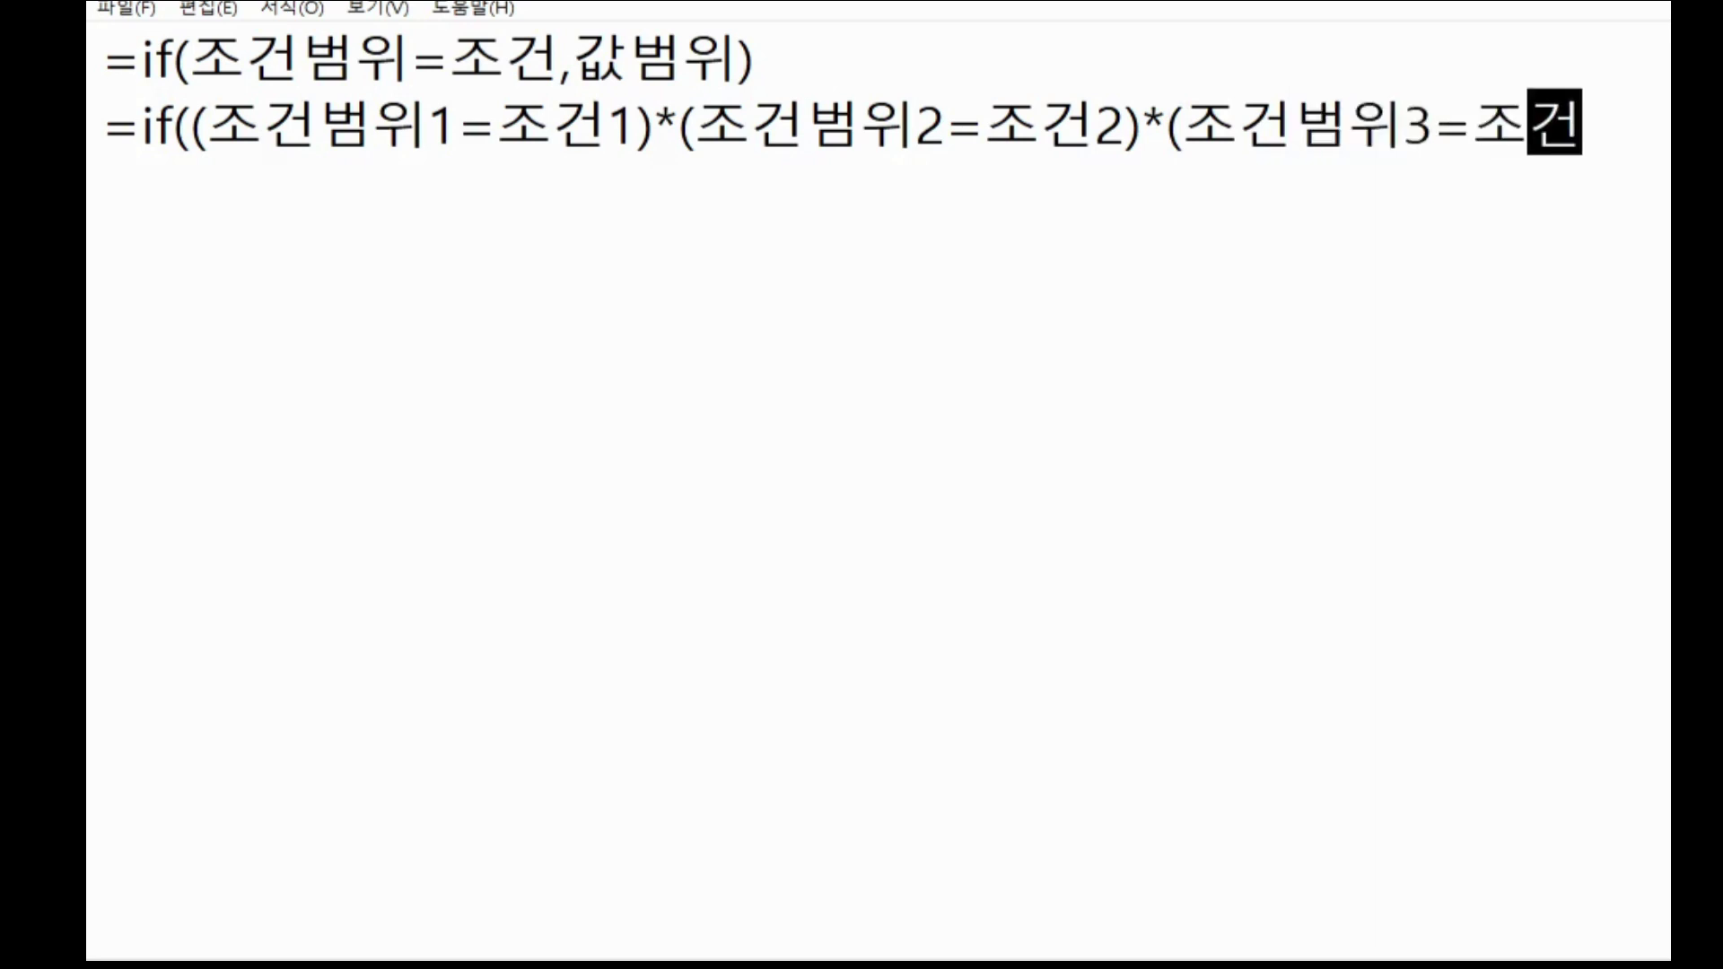
pyautogui.write('3)')
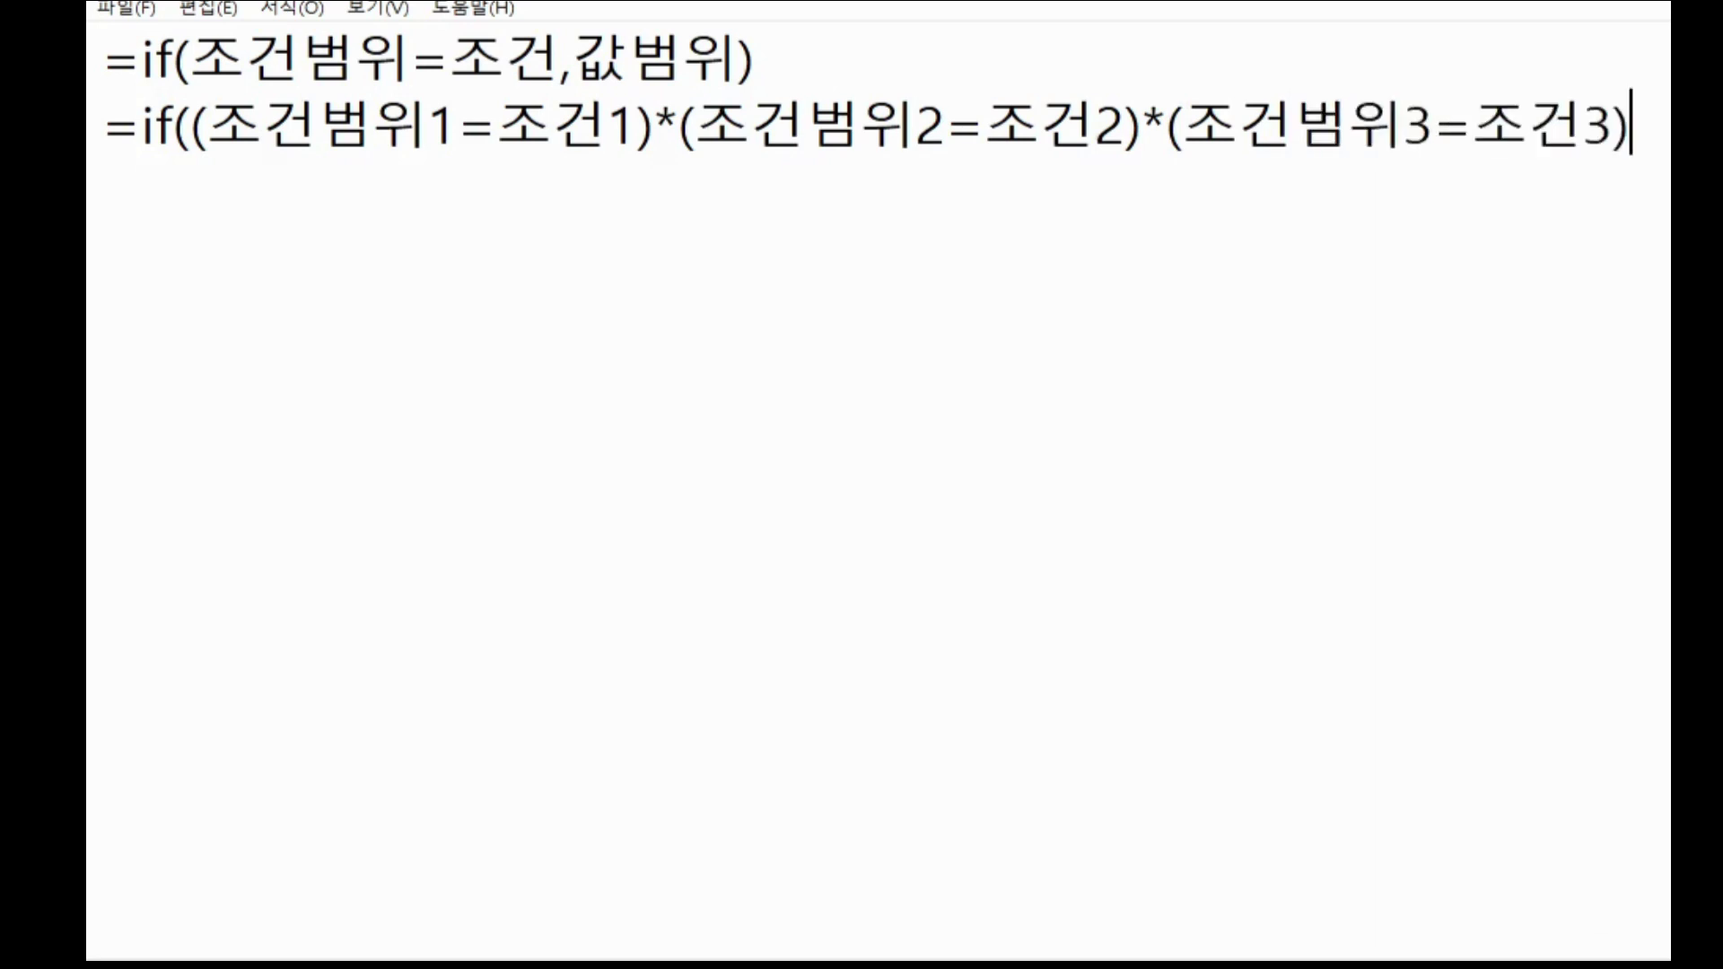
pyautogui.write(',값범위')
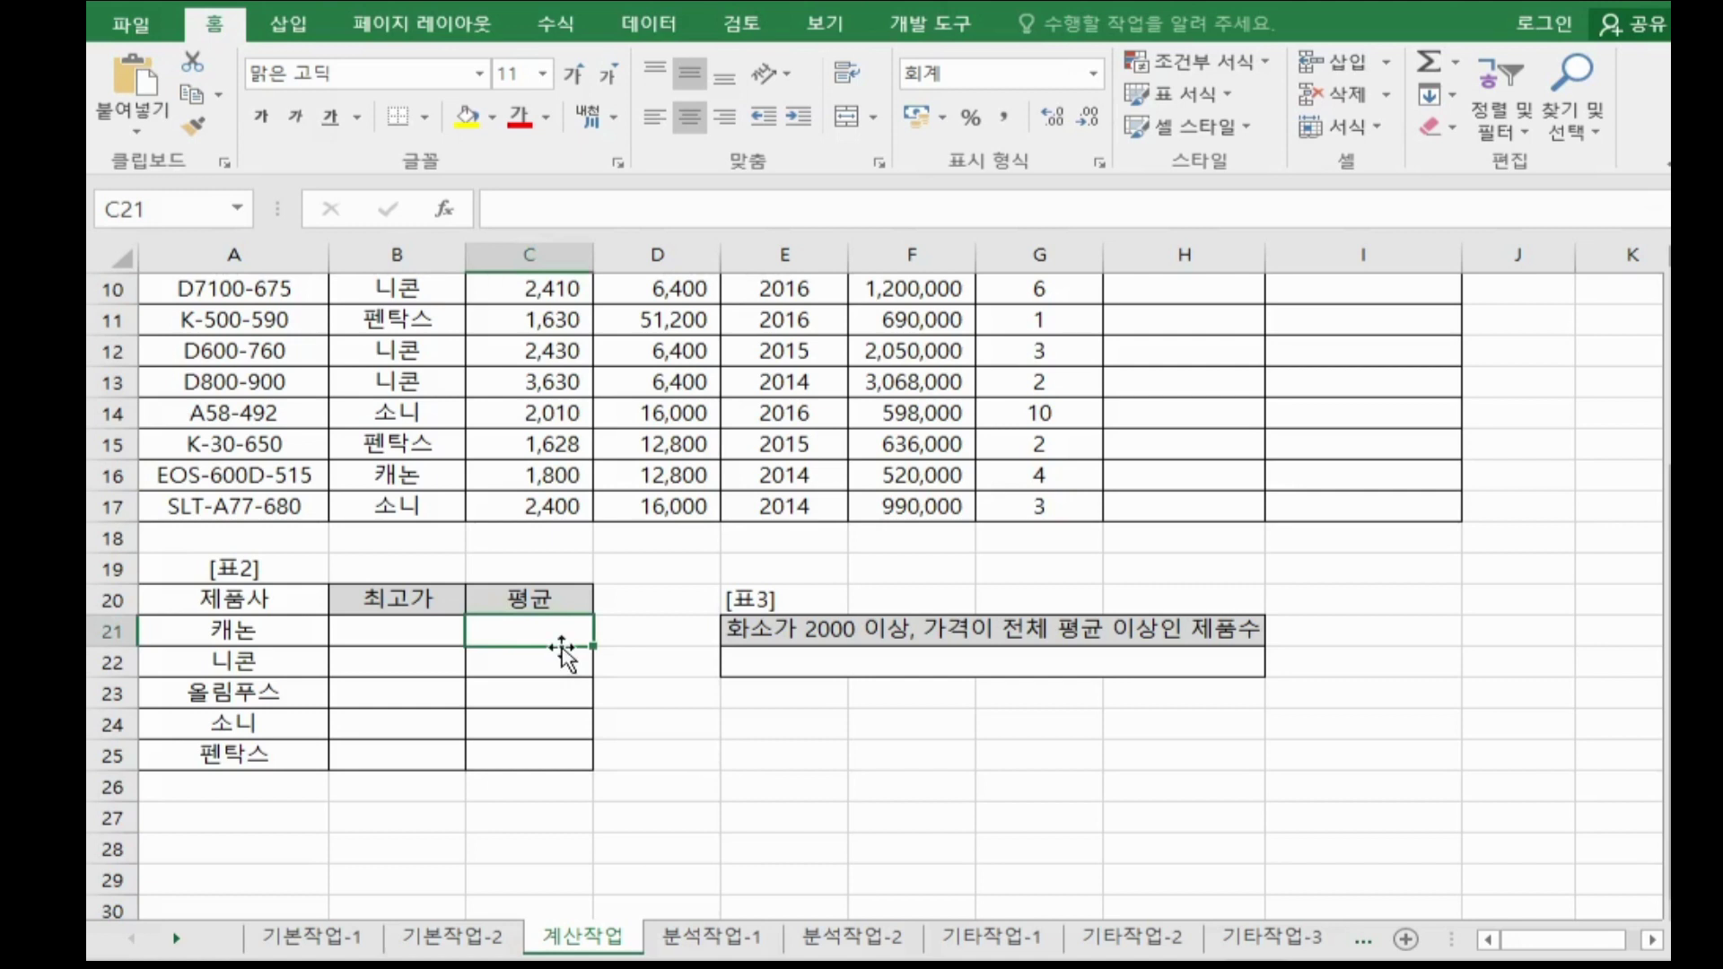
# - Start an IF formula in cell C21 for 캐논's average and open its function arguments, moved clear of the data
pyautogui.write('=')
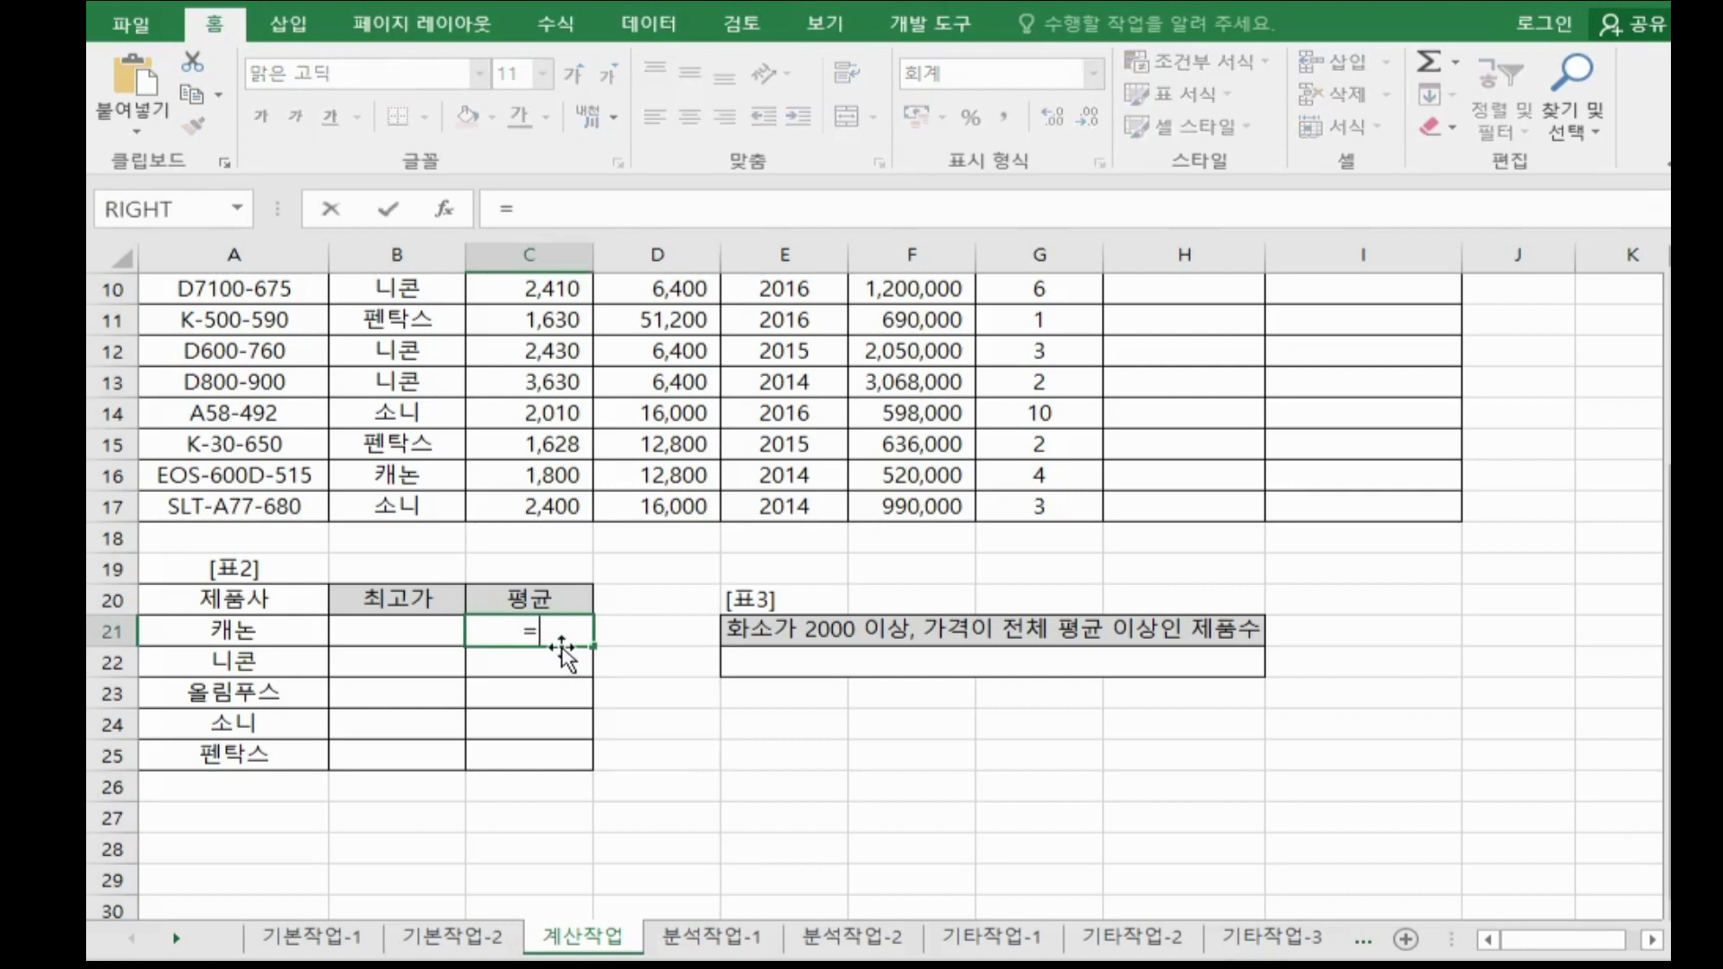
pyautogui.write('if')
pyautogui.press('Tab')
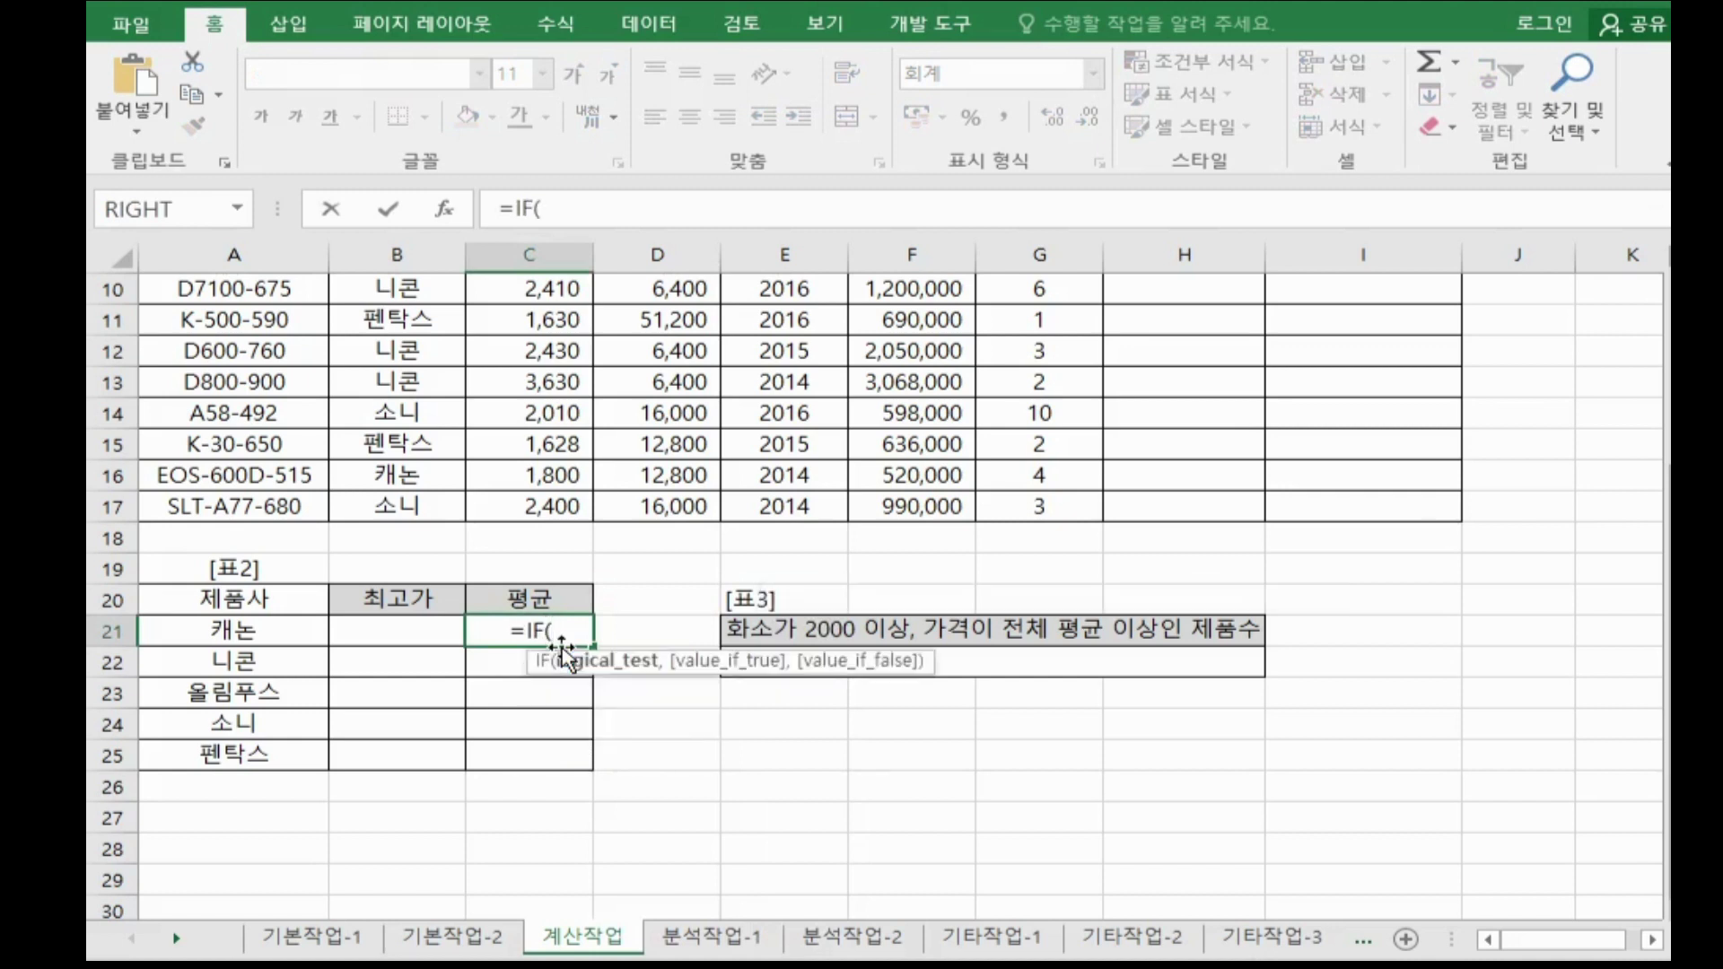
pyautogui.press('BackSpace')
pyautogui.press('BackSpace')
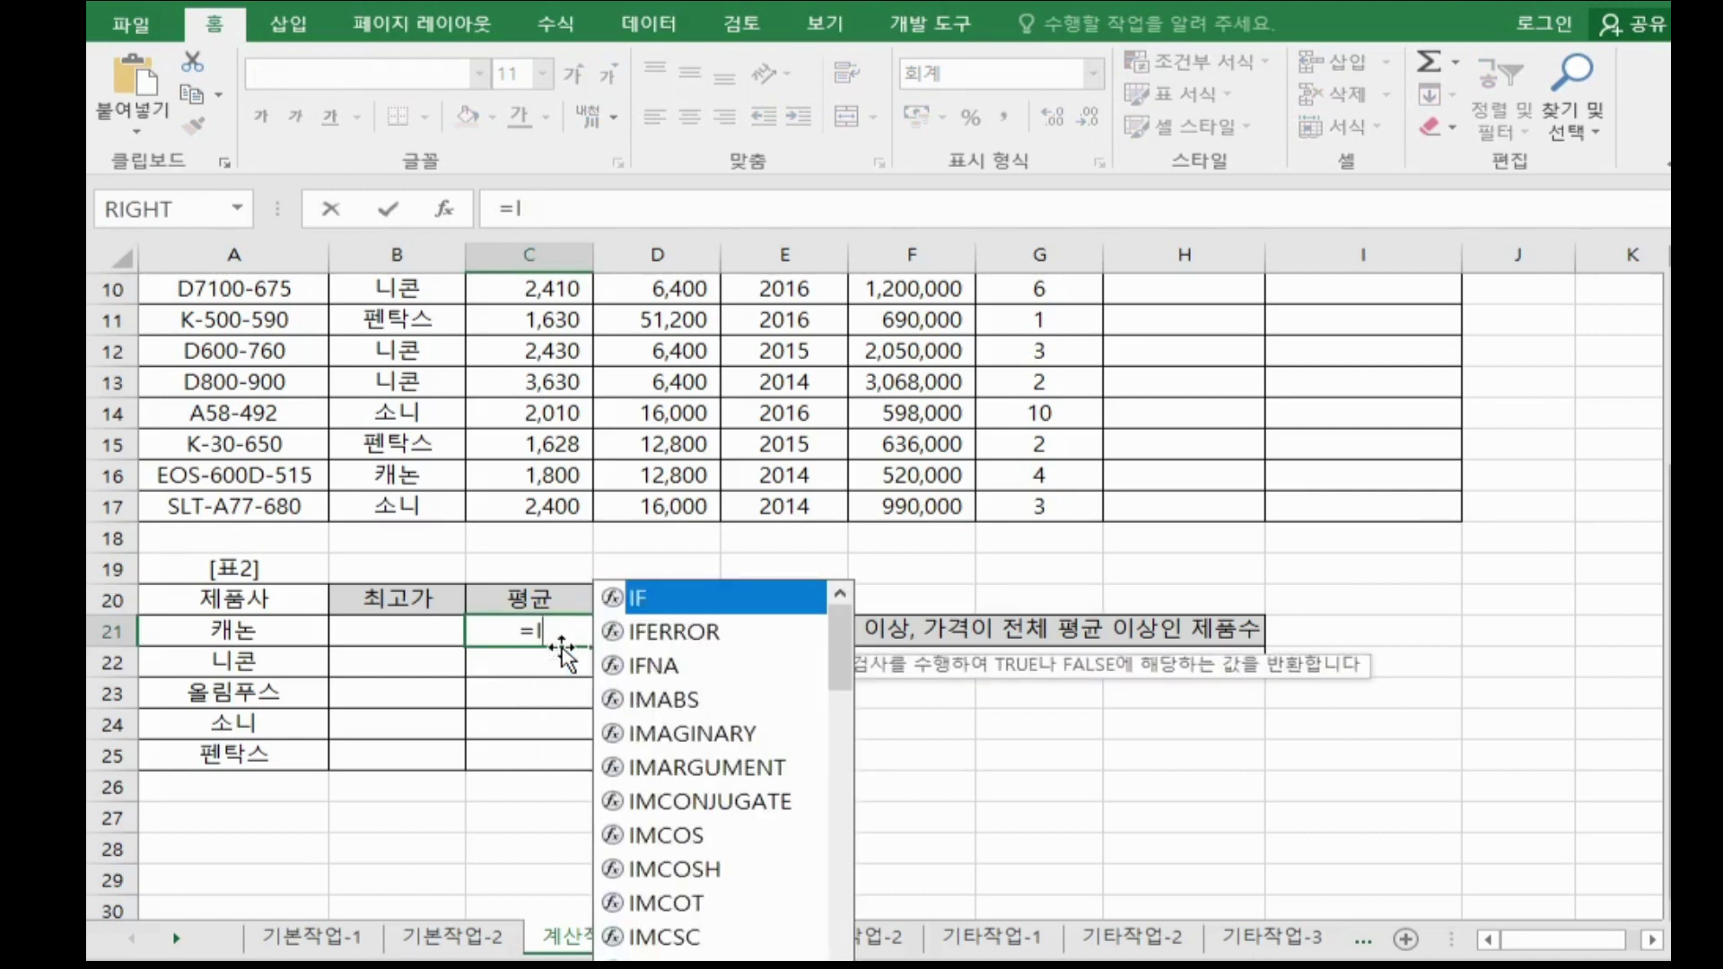
pyautogui.doubleClick(664, 604)
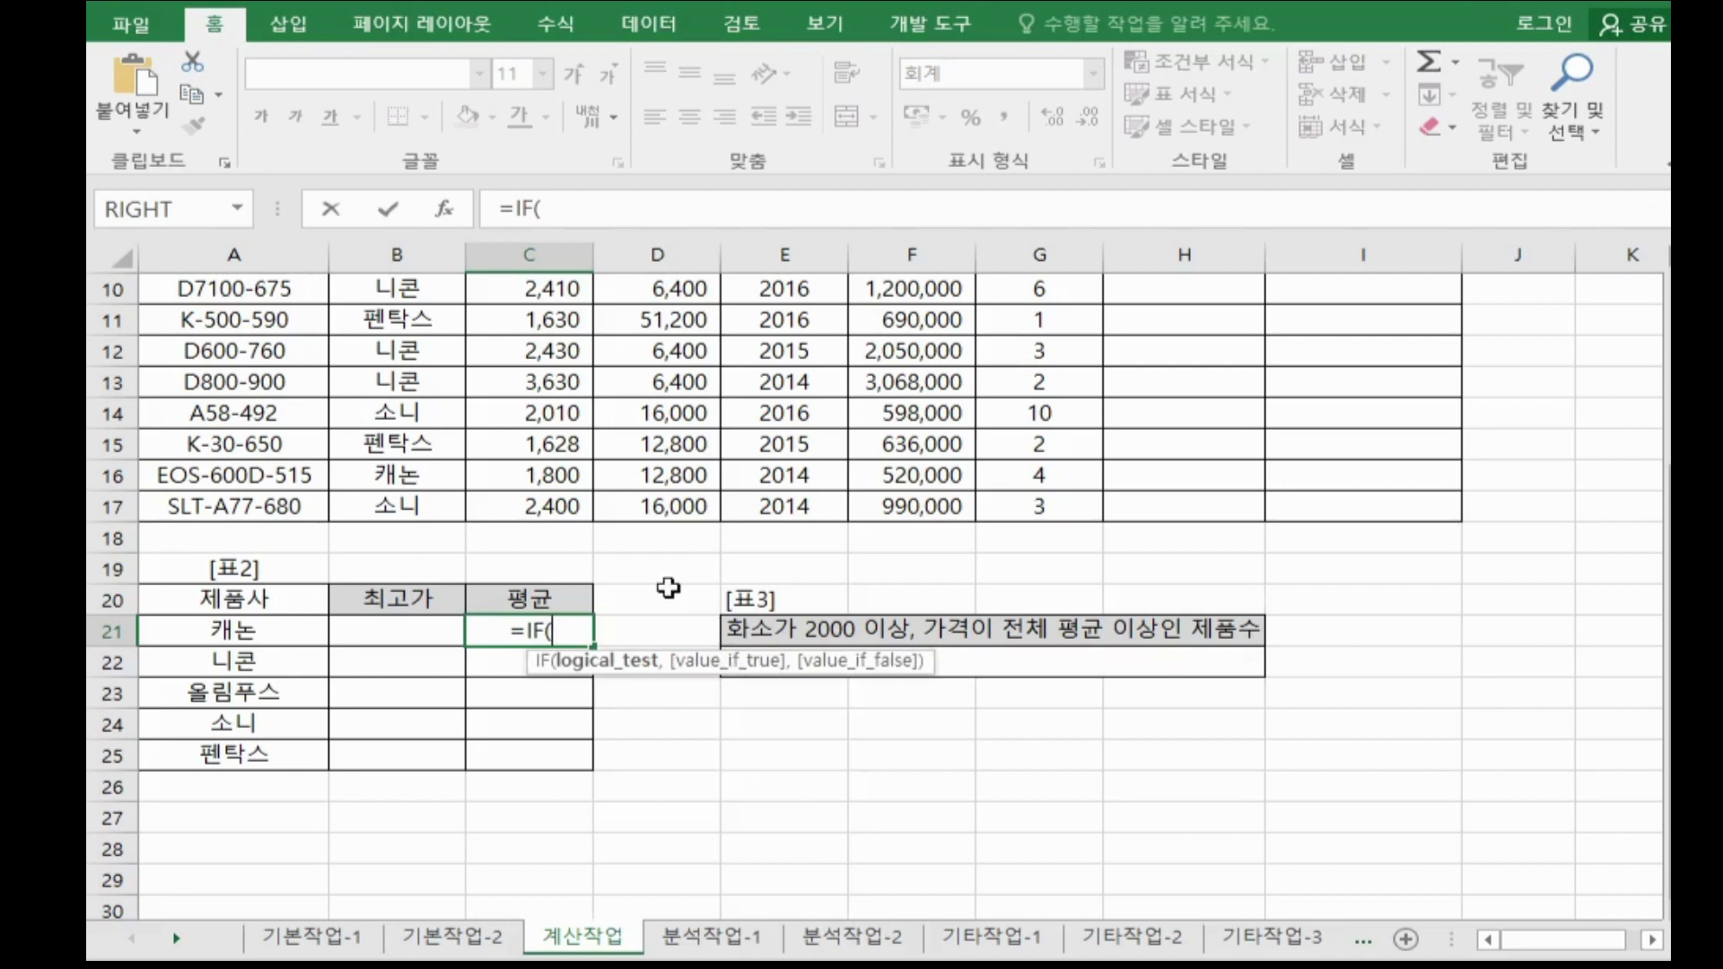
pyautogui.click(444, 208)
pyautogui.moveTo(1046, 291); pyautogui.dragTo(1062, 156)
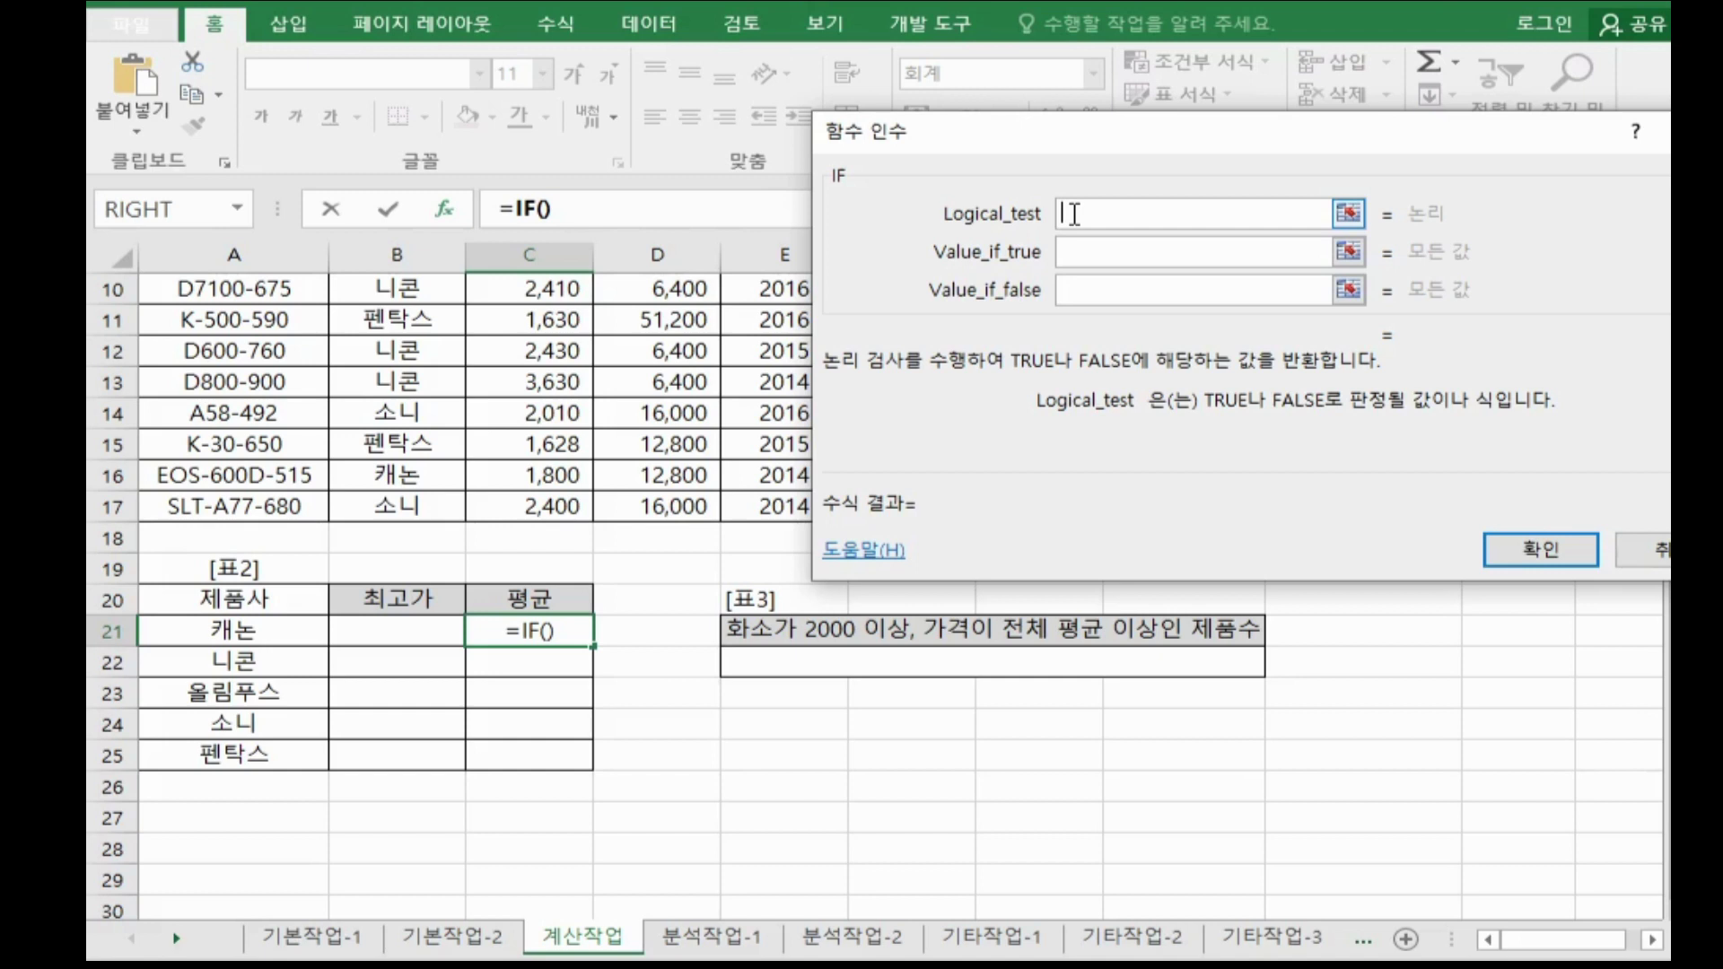
# - Begin the IF logical test with an opening parenthesis and the manufacturer range as the absolute reference $B$4:$B$17
pyautogui.write('(')
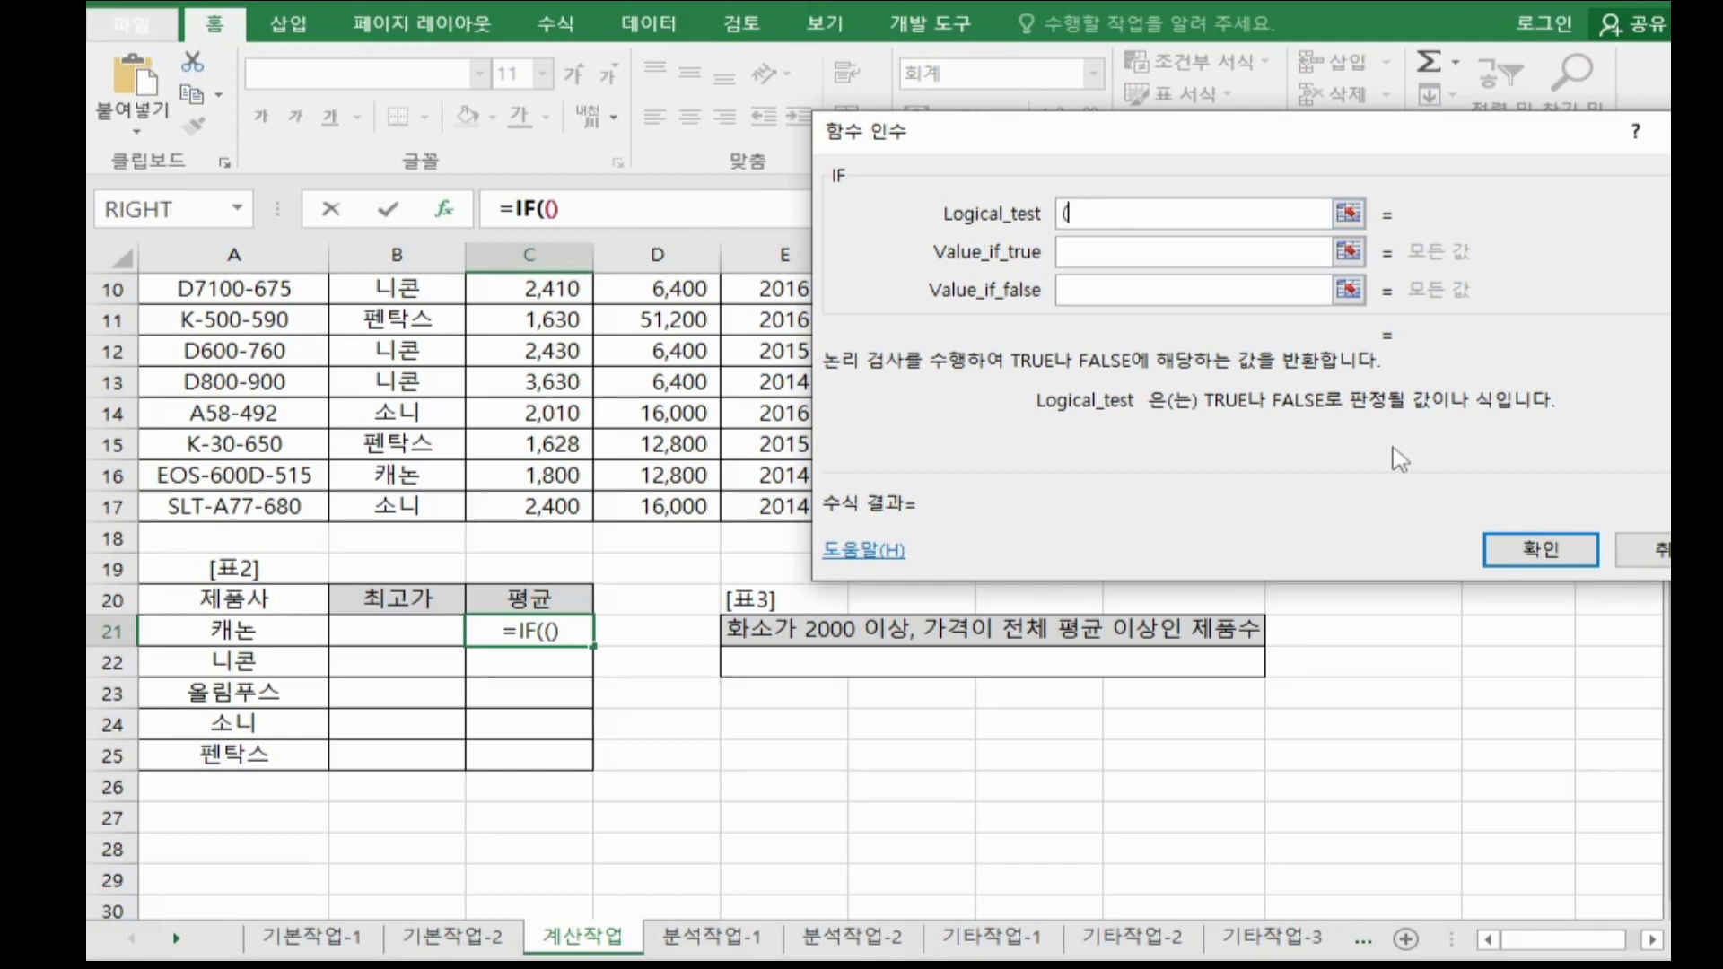
pyautogui.scroll(3, 1155, 510)
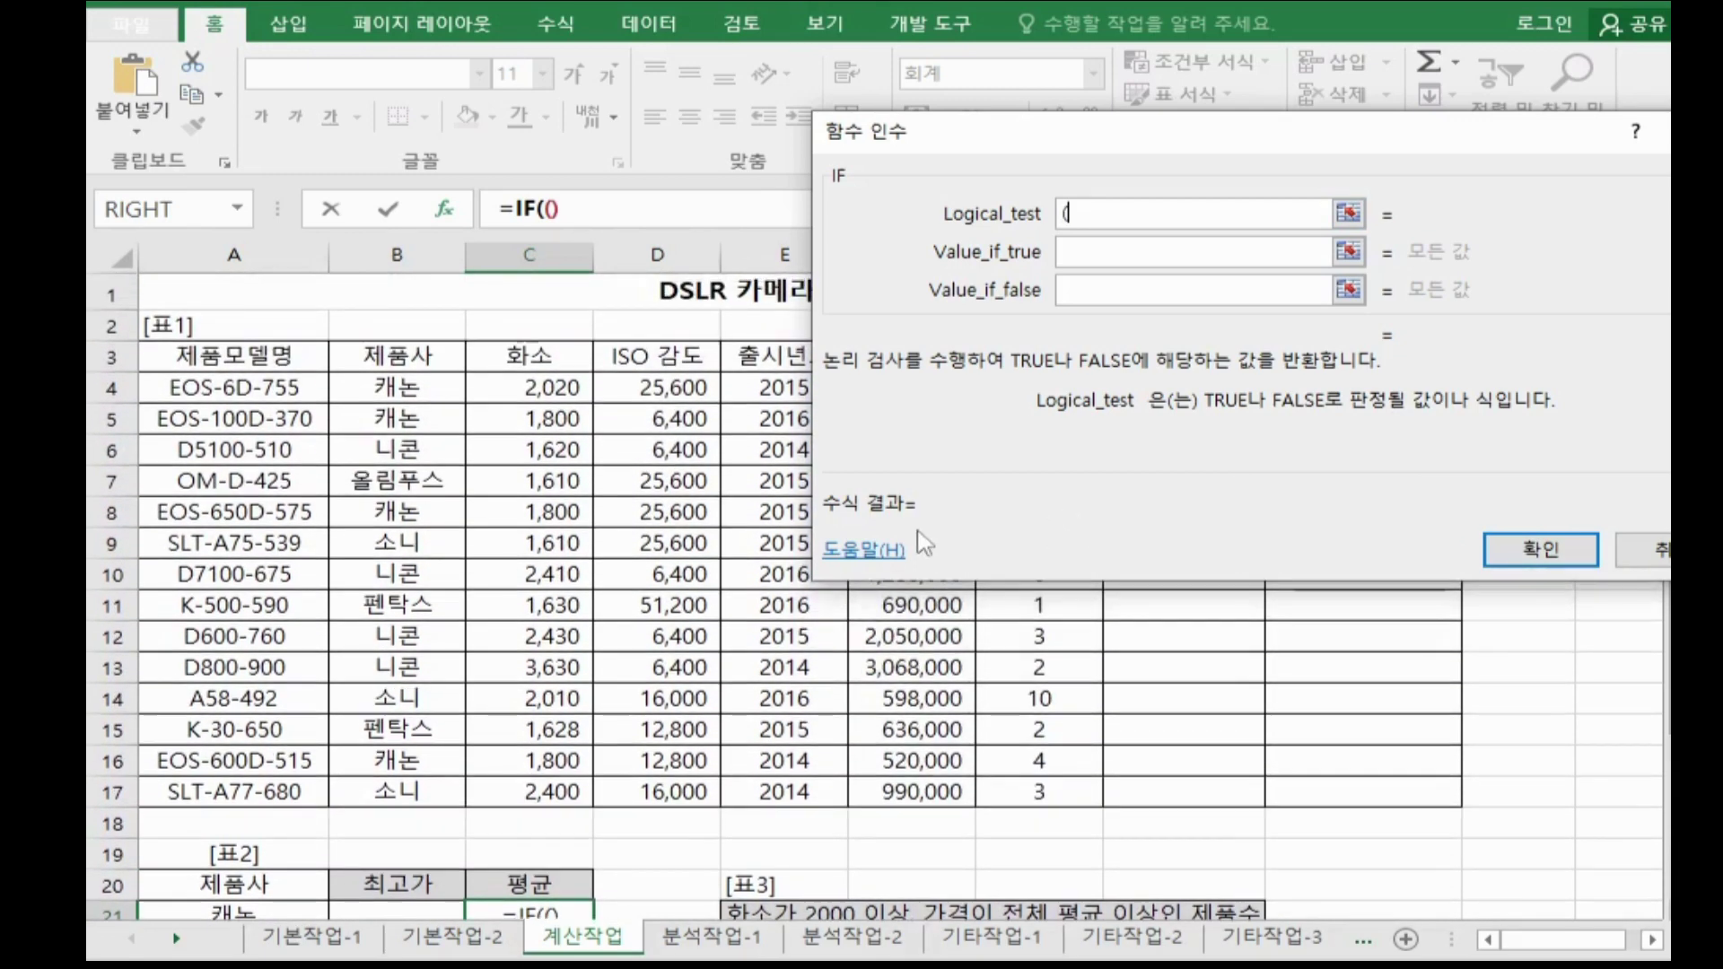
pyautogui.click(416, 393)
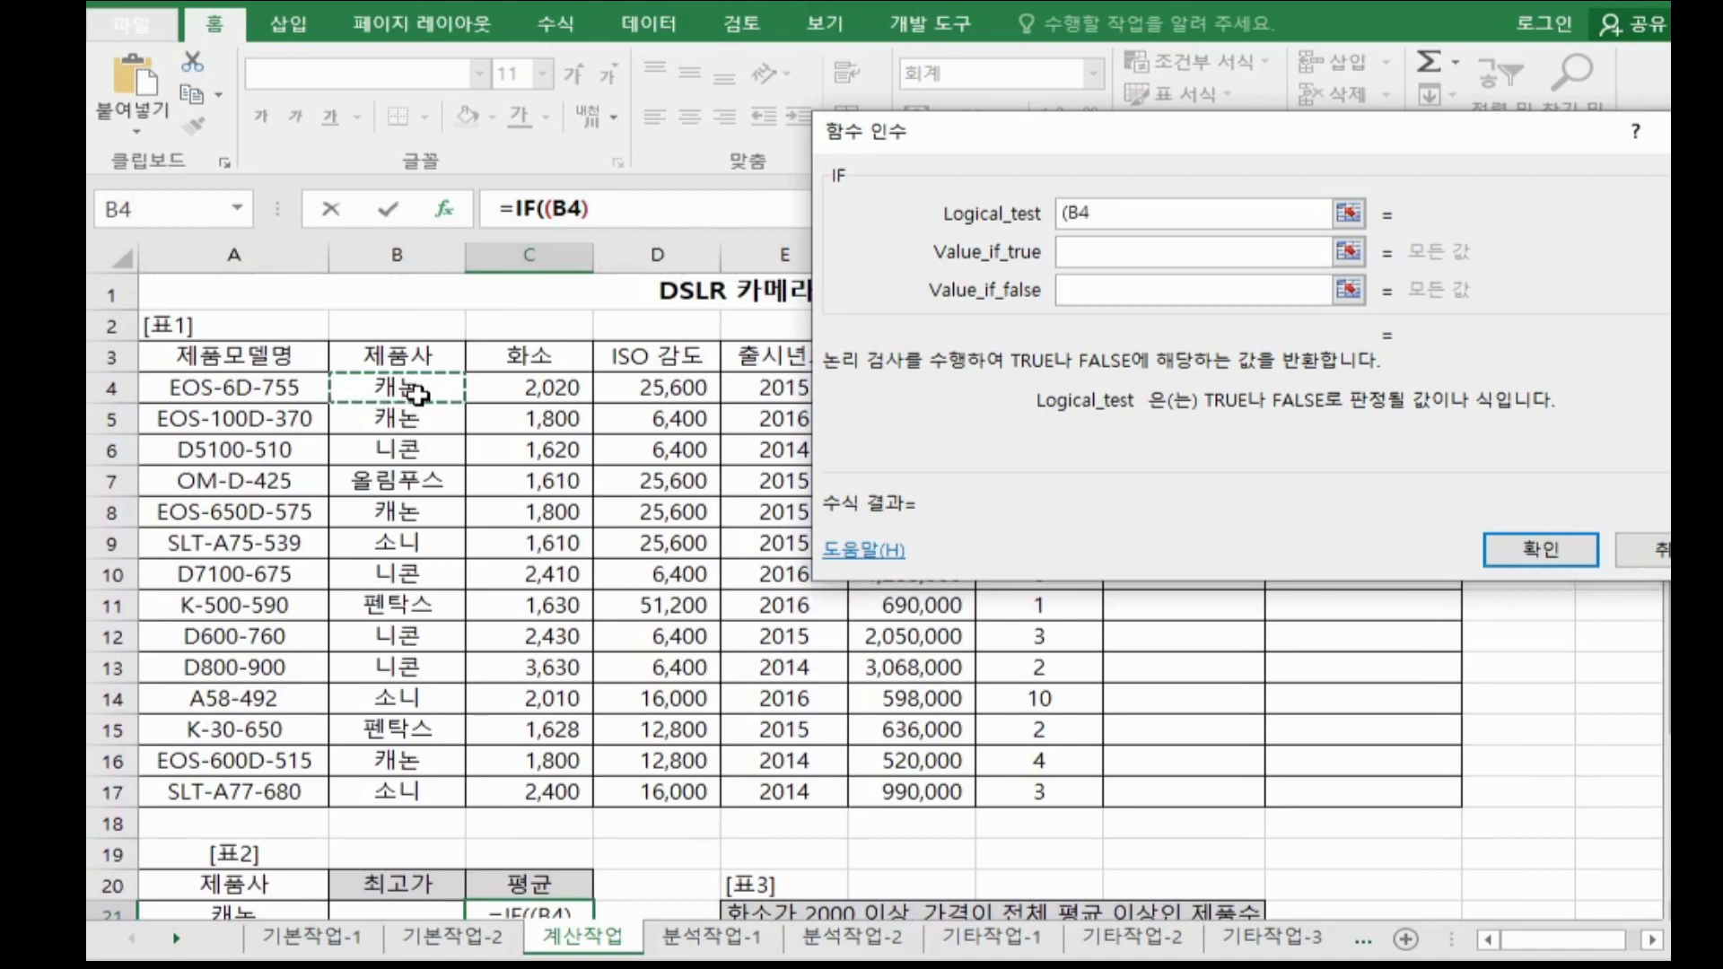
pyautogui.moveTo(415, 393); pyautogui.dragTo(400, 794)
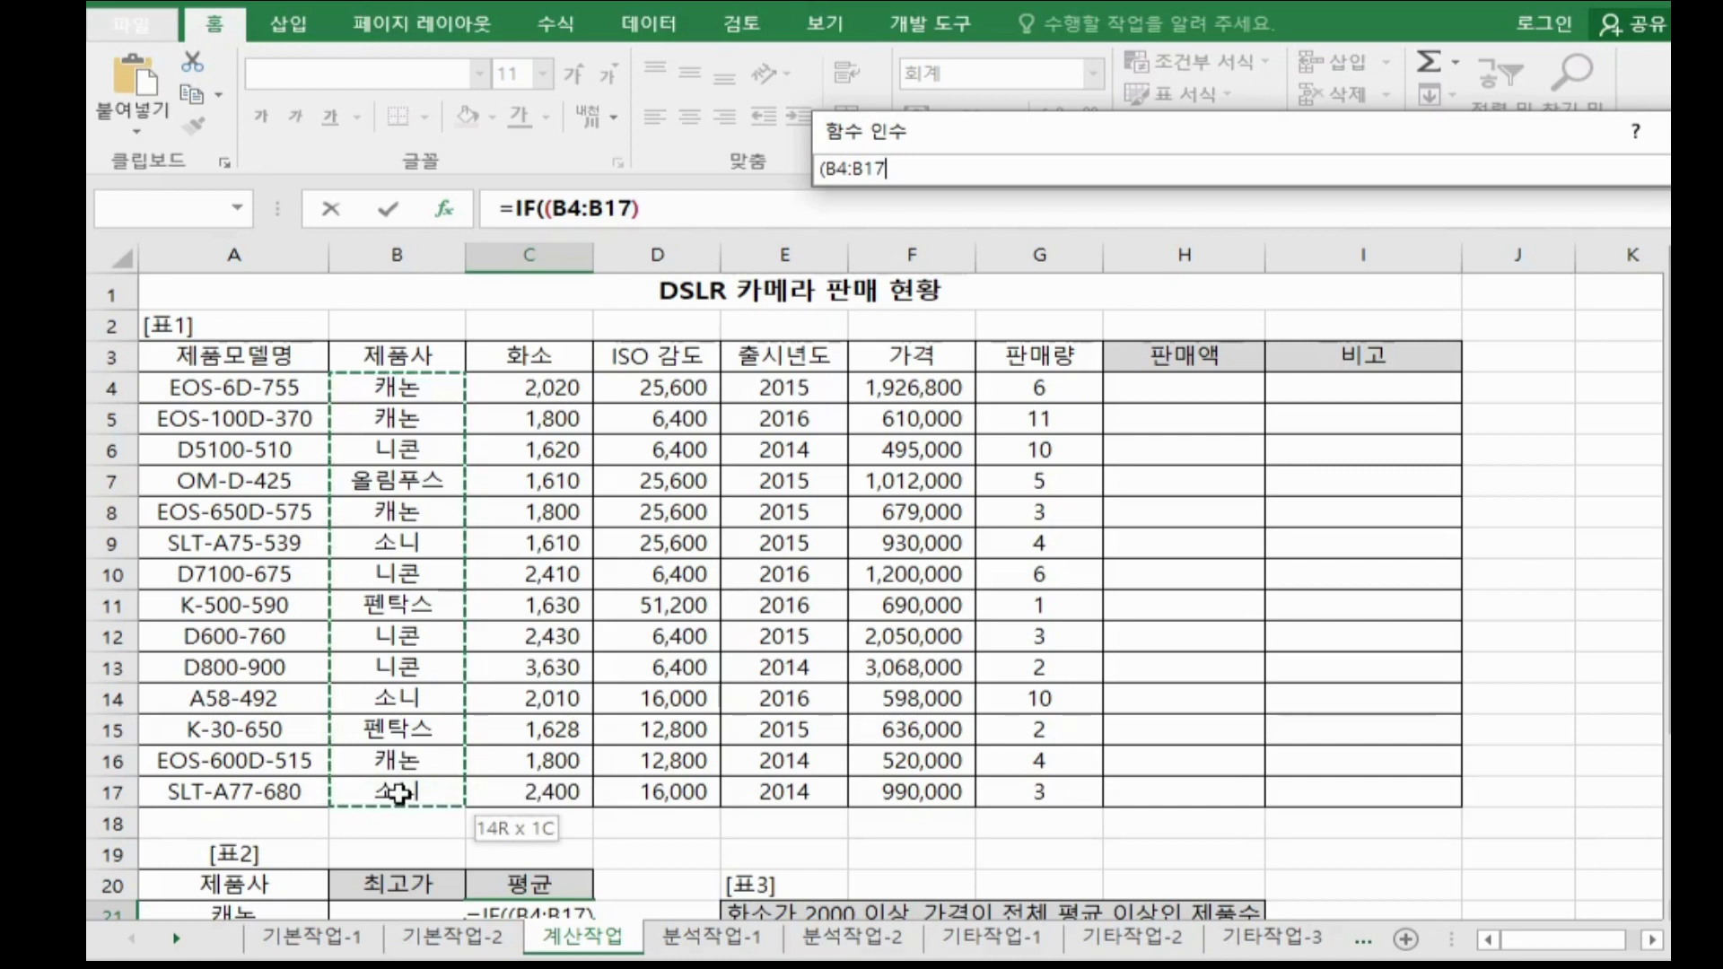
pyautogui.moveTo(398, 793); pyautogui.dragTo(413, 785)
pyautogui.scroll(-2, 502, 651)
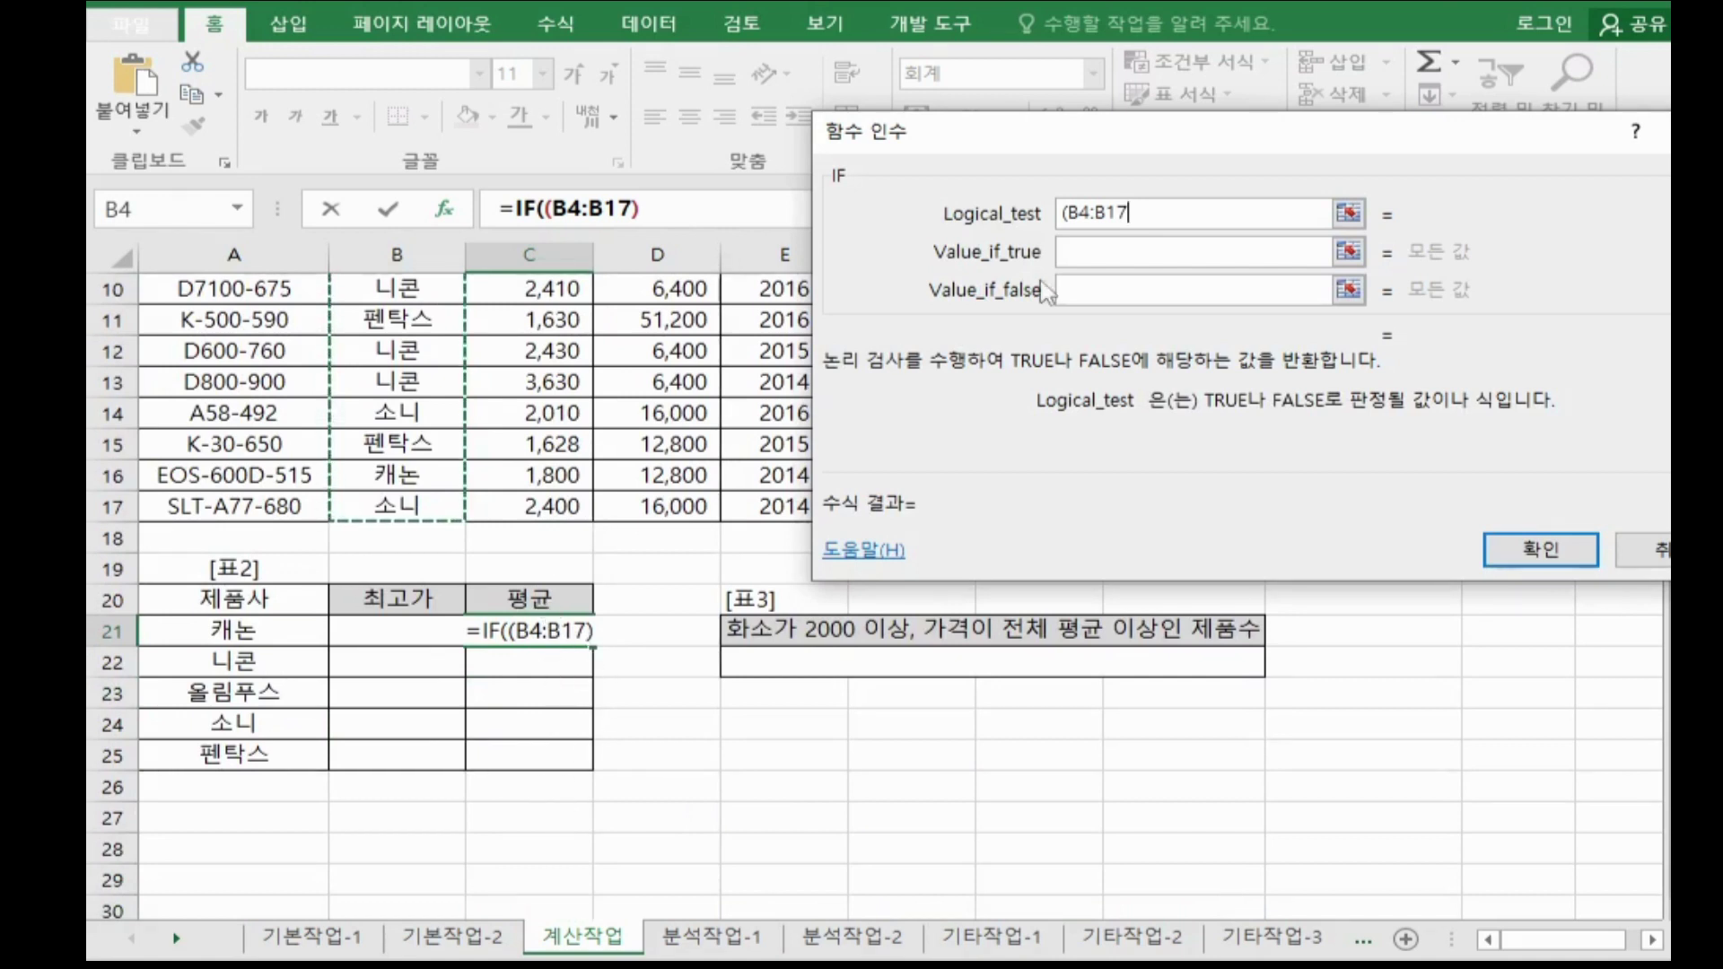
pyautogui.click(1139, 251)
pyautogui.press('F4')
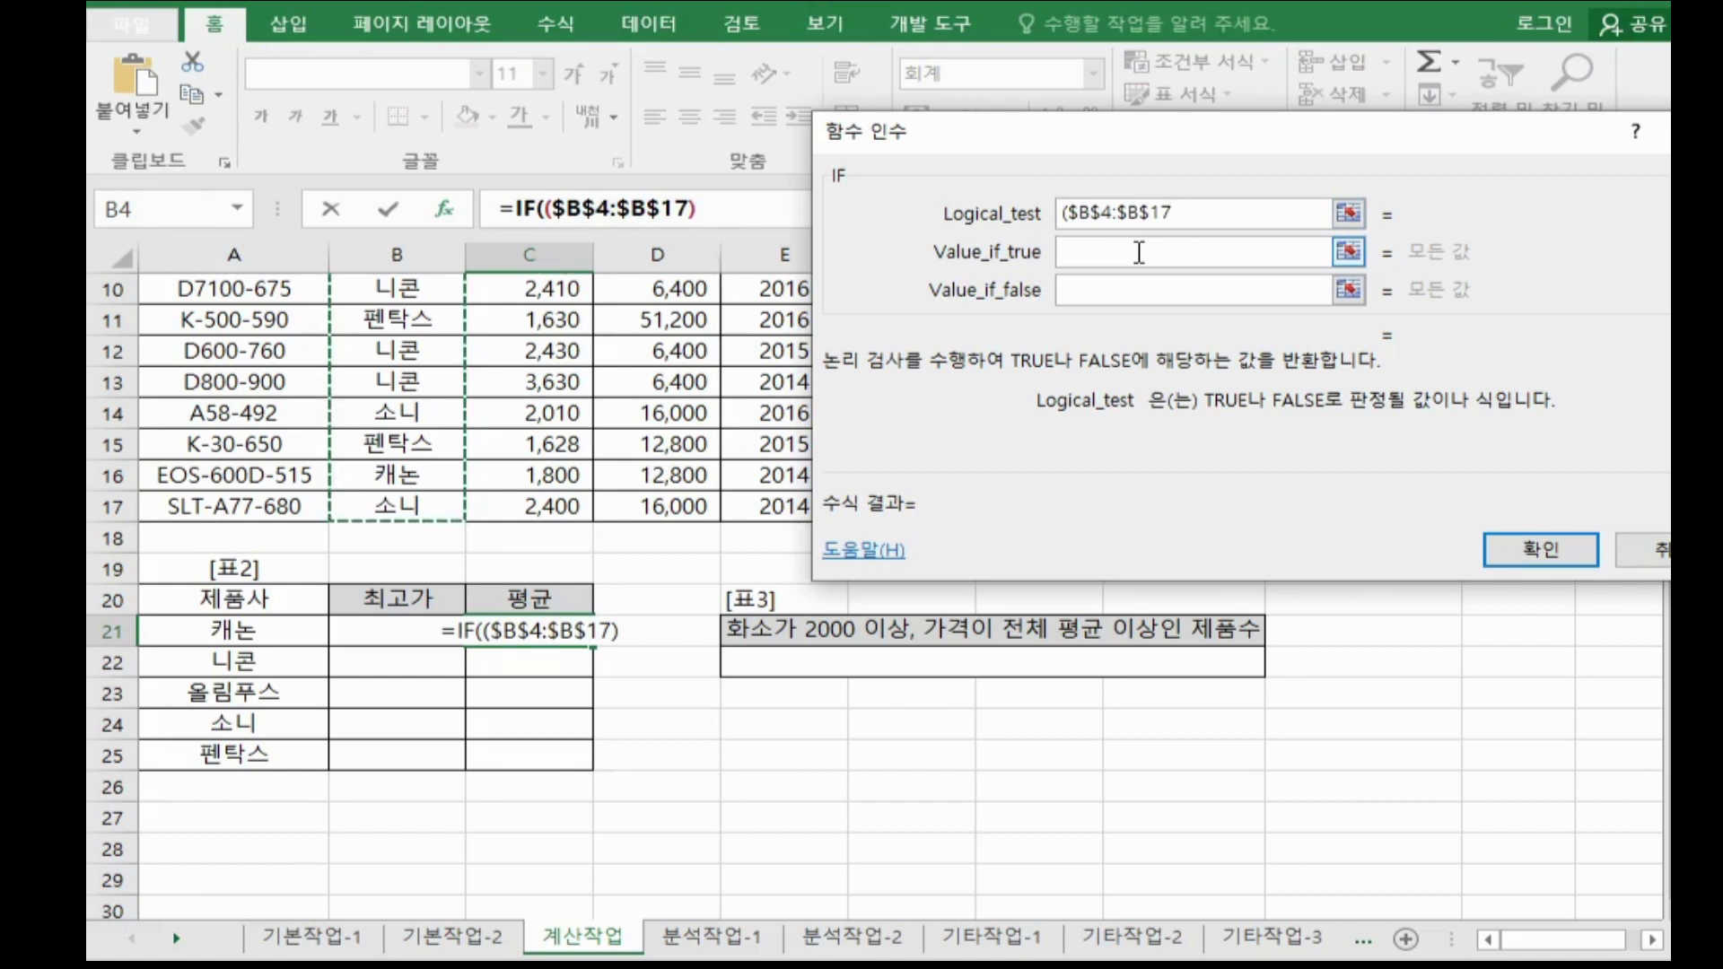
# - Complete the first condition of the logical test by comparing the manufacturer range with A21 and closing the parenthesis
pyautogui.write('=')
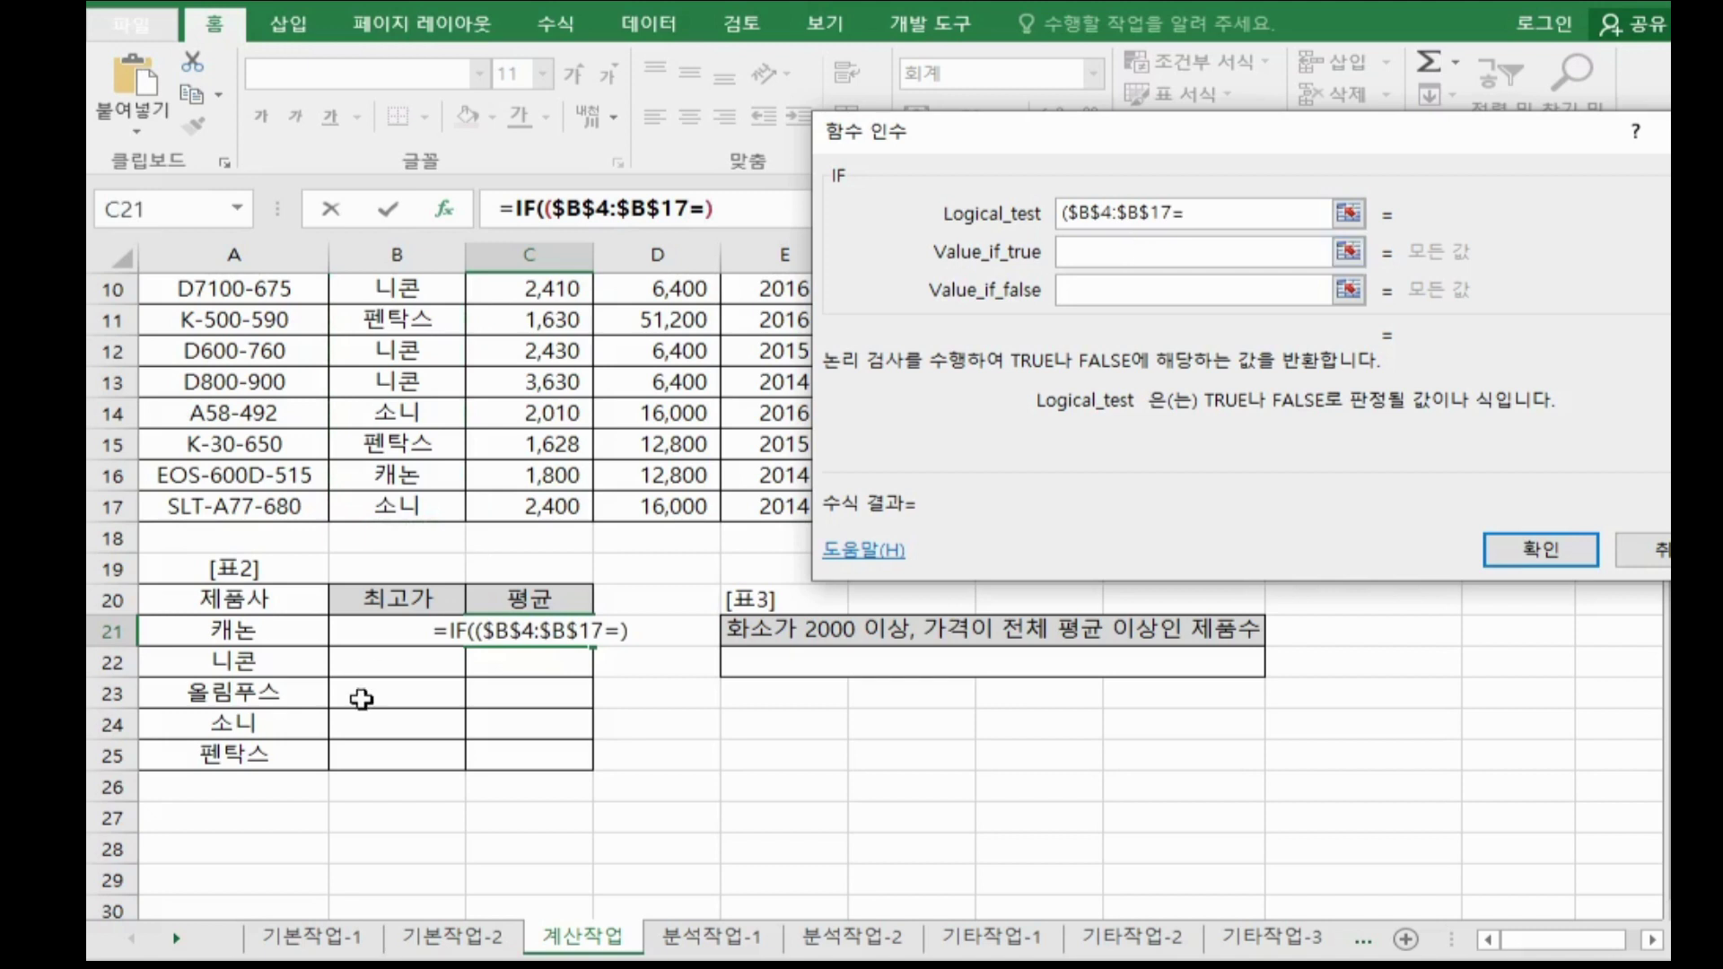
pyautogui.click(247, 635)
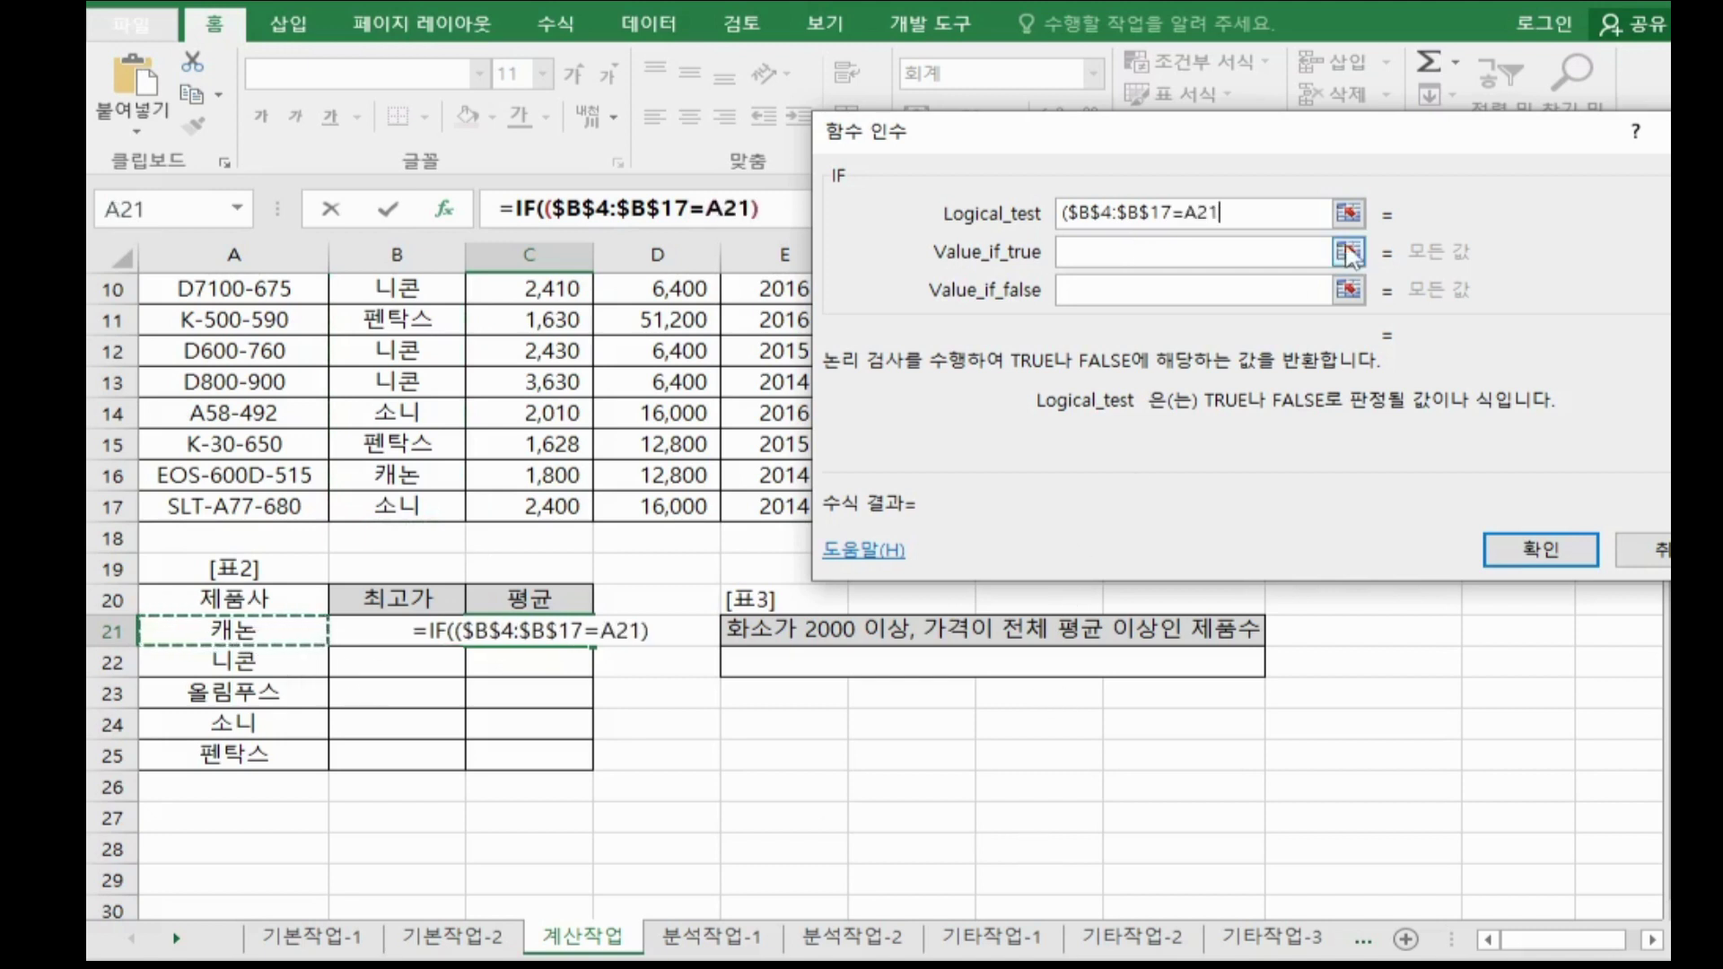
pyautogui.write(')')
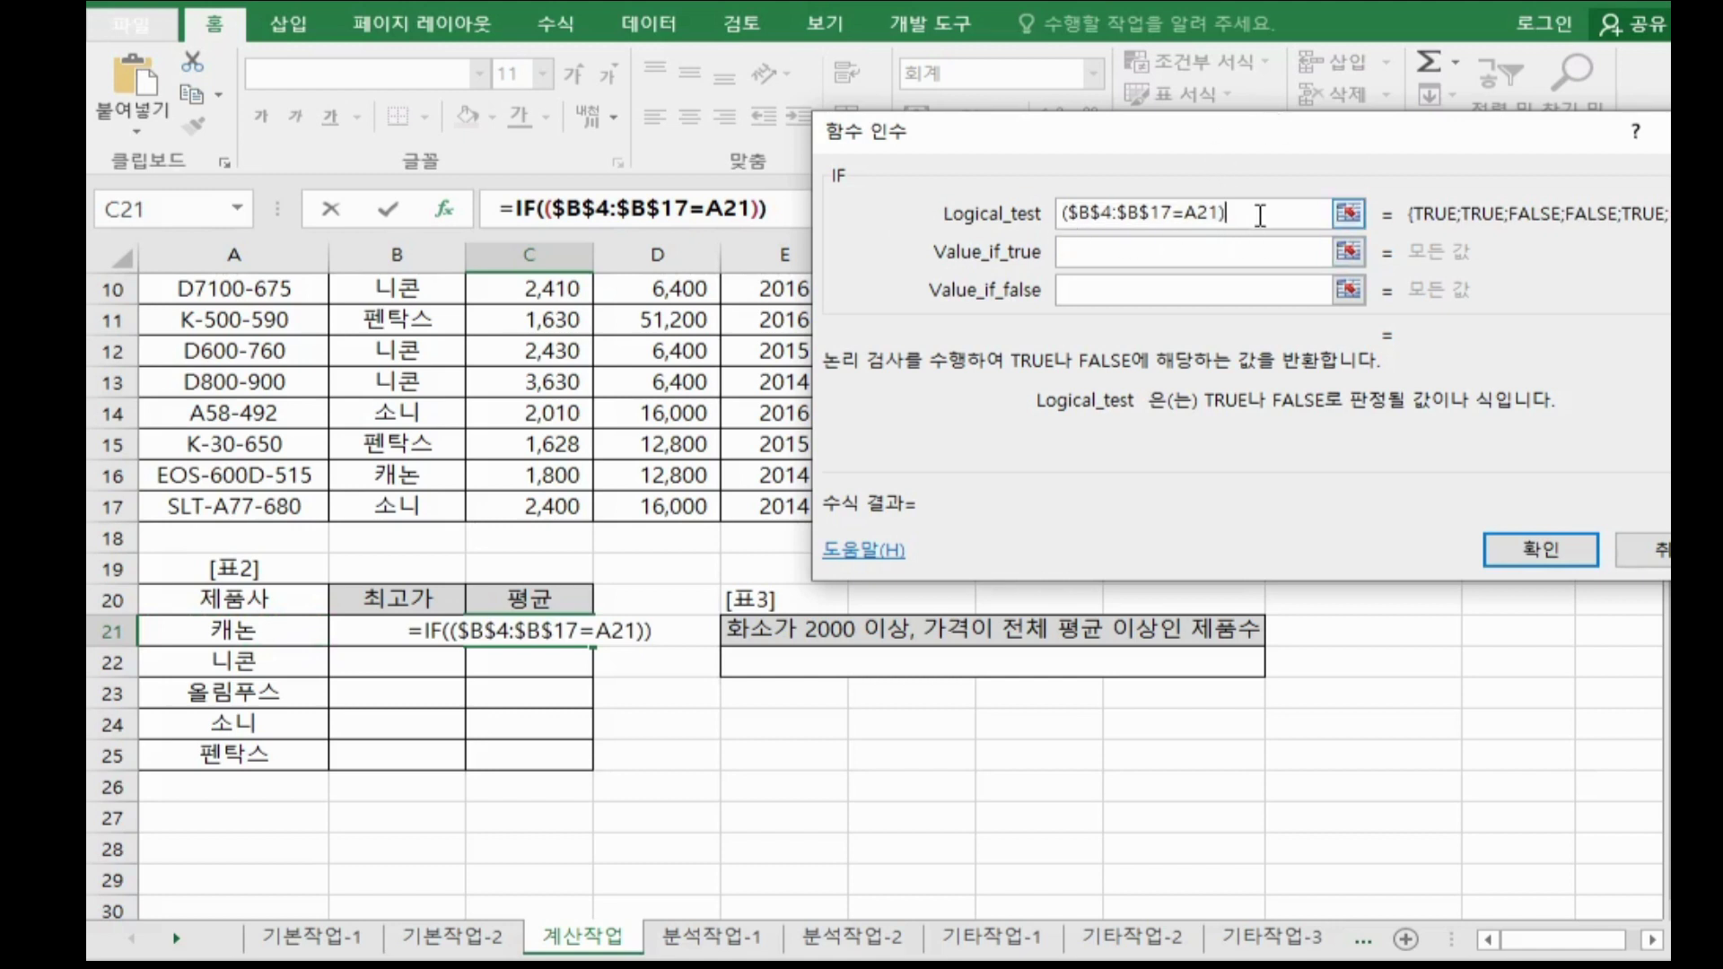
# - Copy the condition ($B$4:$B$17=A21) into the Notepad notes, below the syntax lines after a blank line, and highlight A21
pyautogui.moveTo(1261, 212); pyautogui.dragTo(1061, 214)
pyautogui.hotkey('alt', 'Tab')
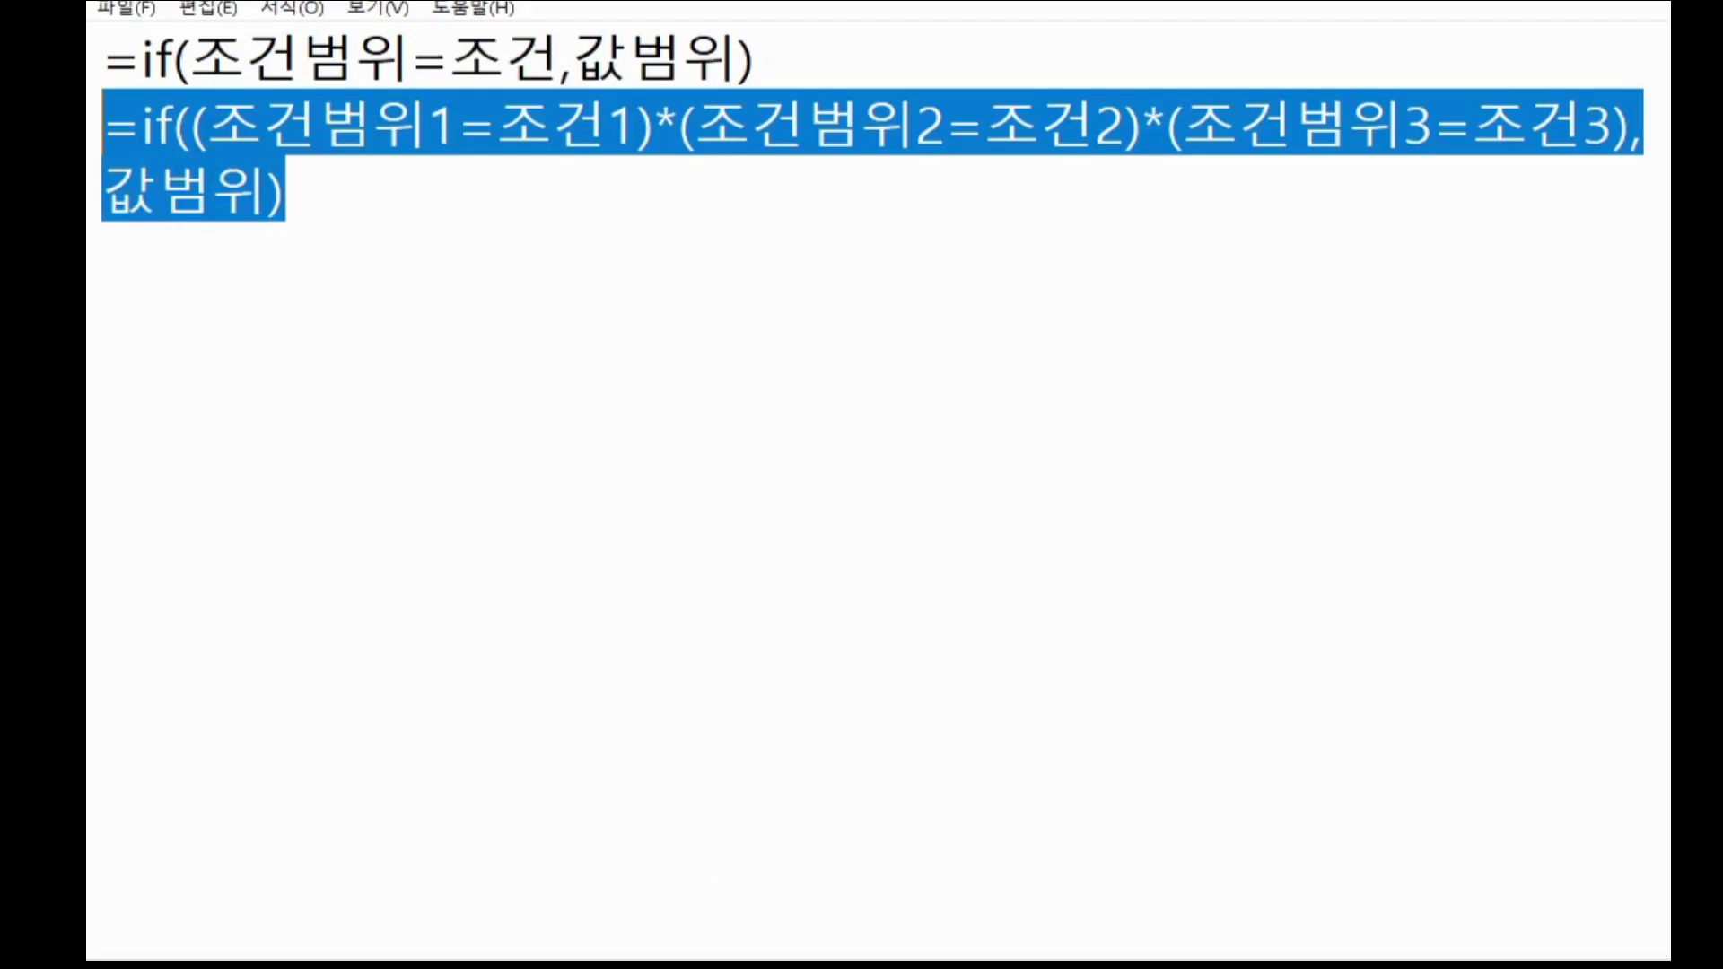
pyautogui.click(266, 319)
pyautogui.click(349, 225)
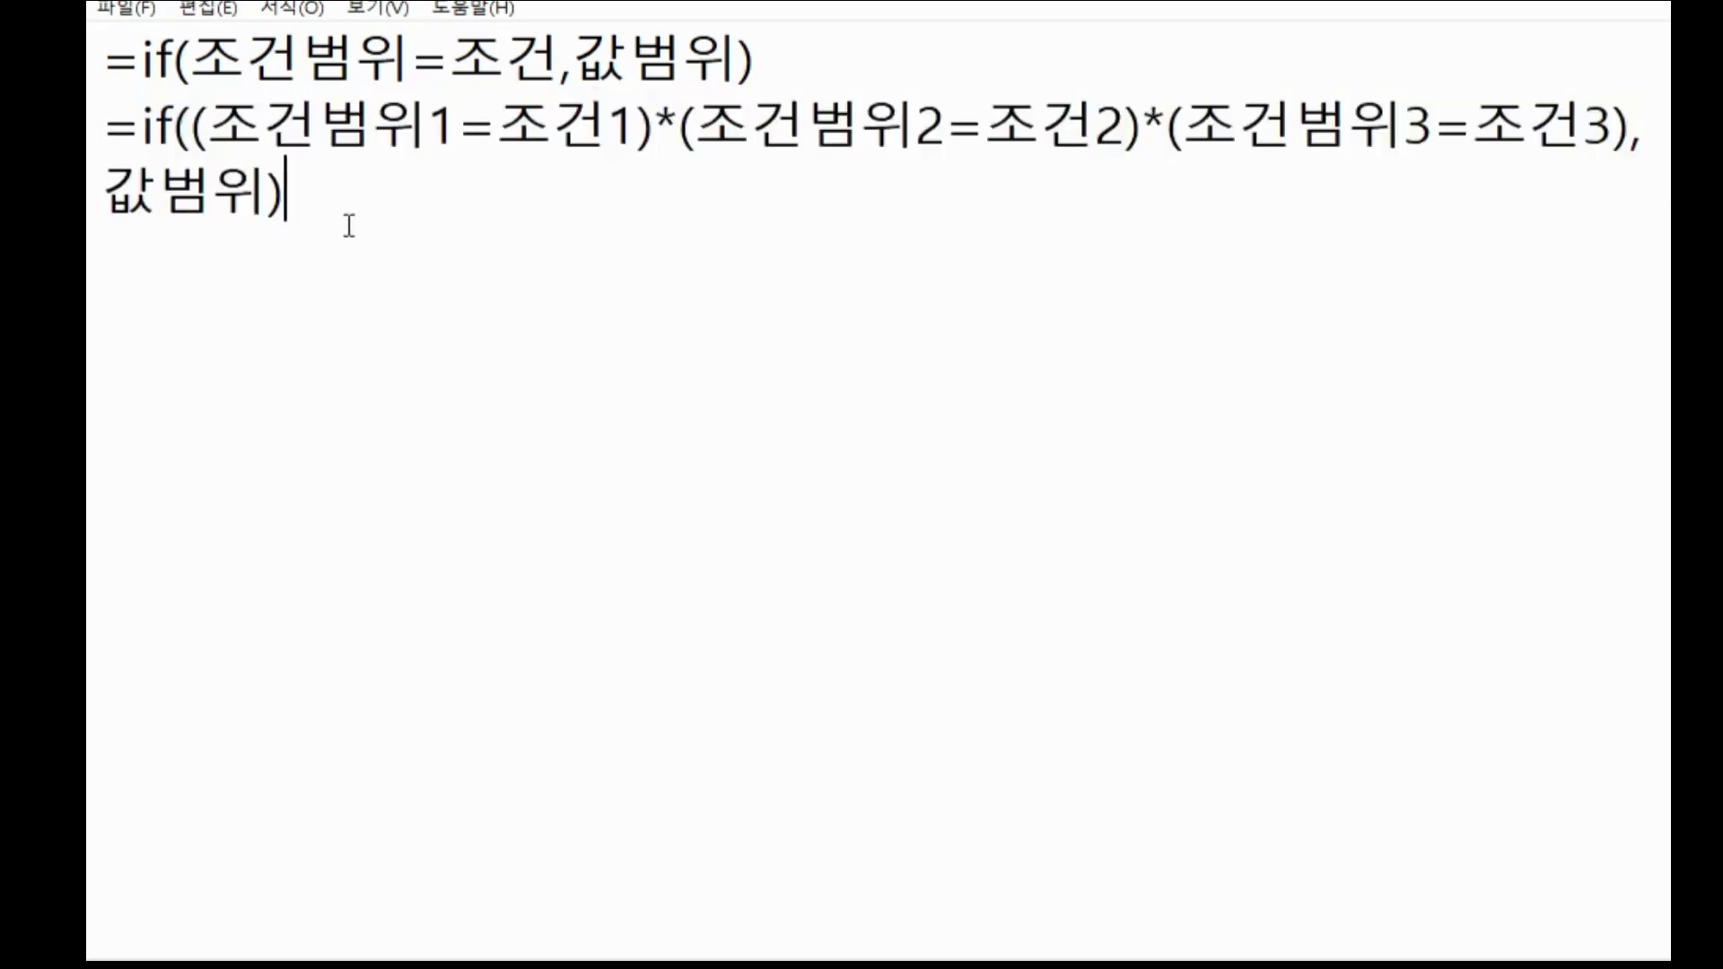
pyautogui.press('Return')
pyautogui.press('Return')
pyautogui.hotkey('ctrl', 'v')
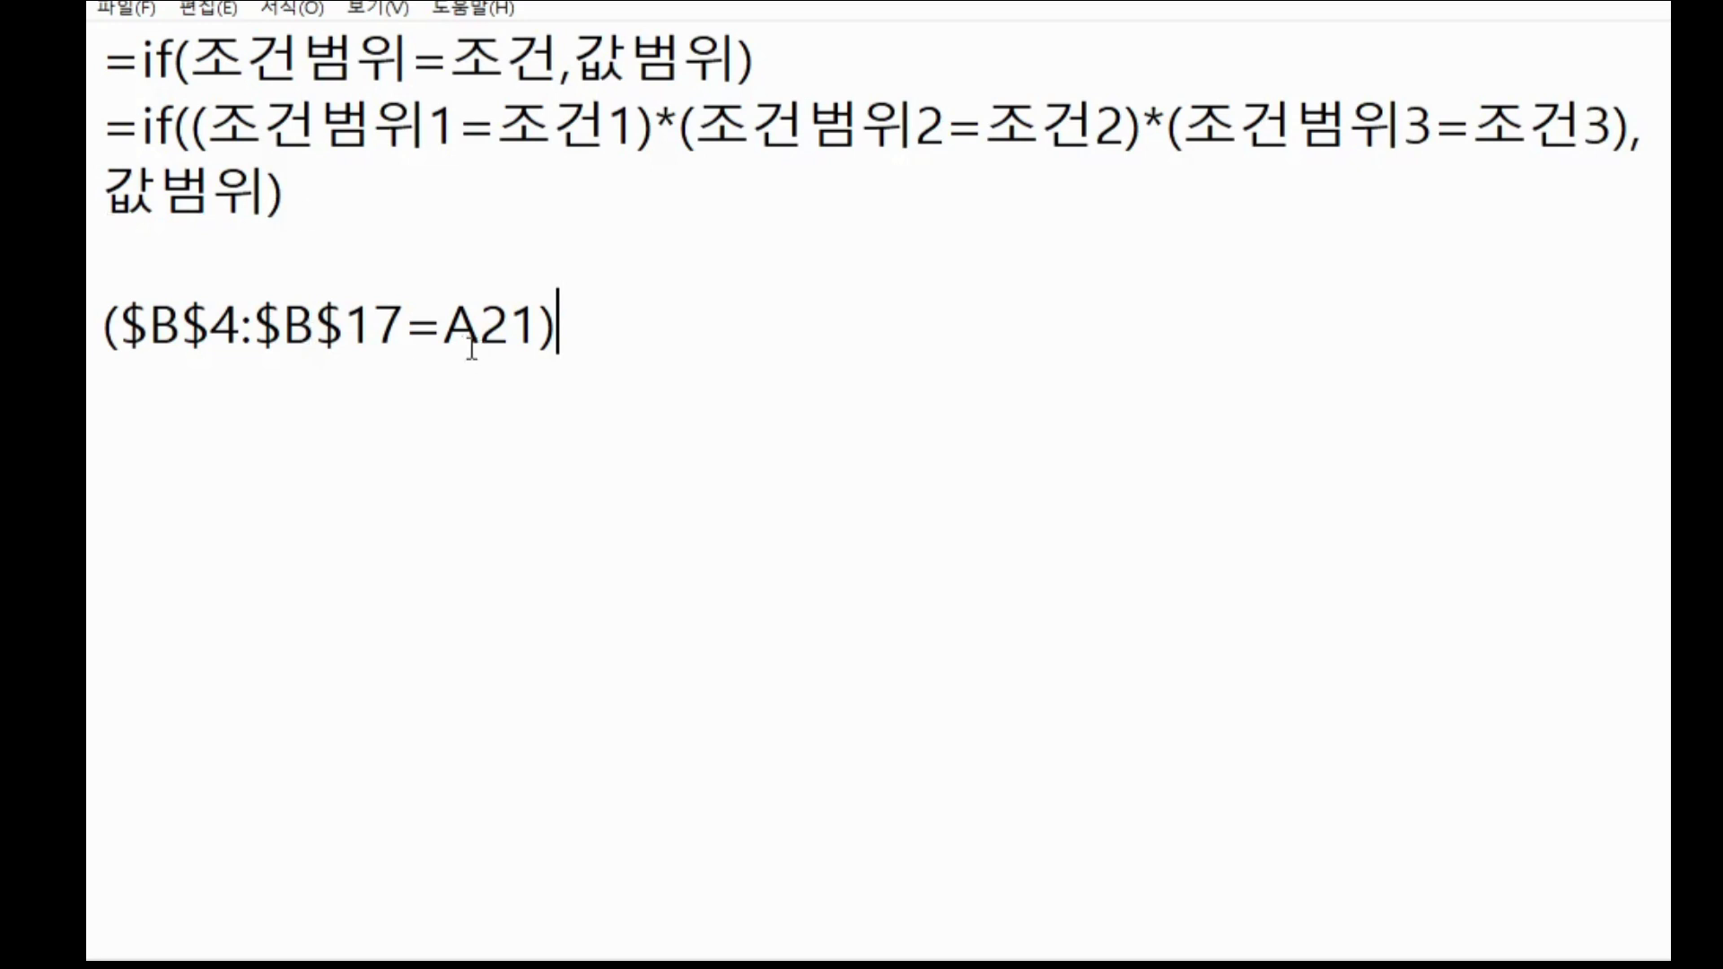
pyautogui.moveTo(442, 334); pyautogui.dragTo(538, 318)
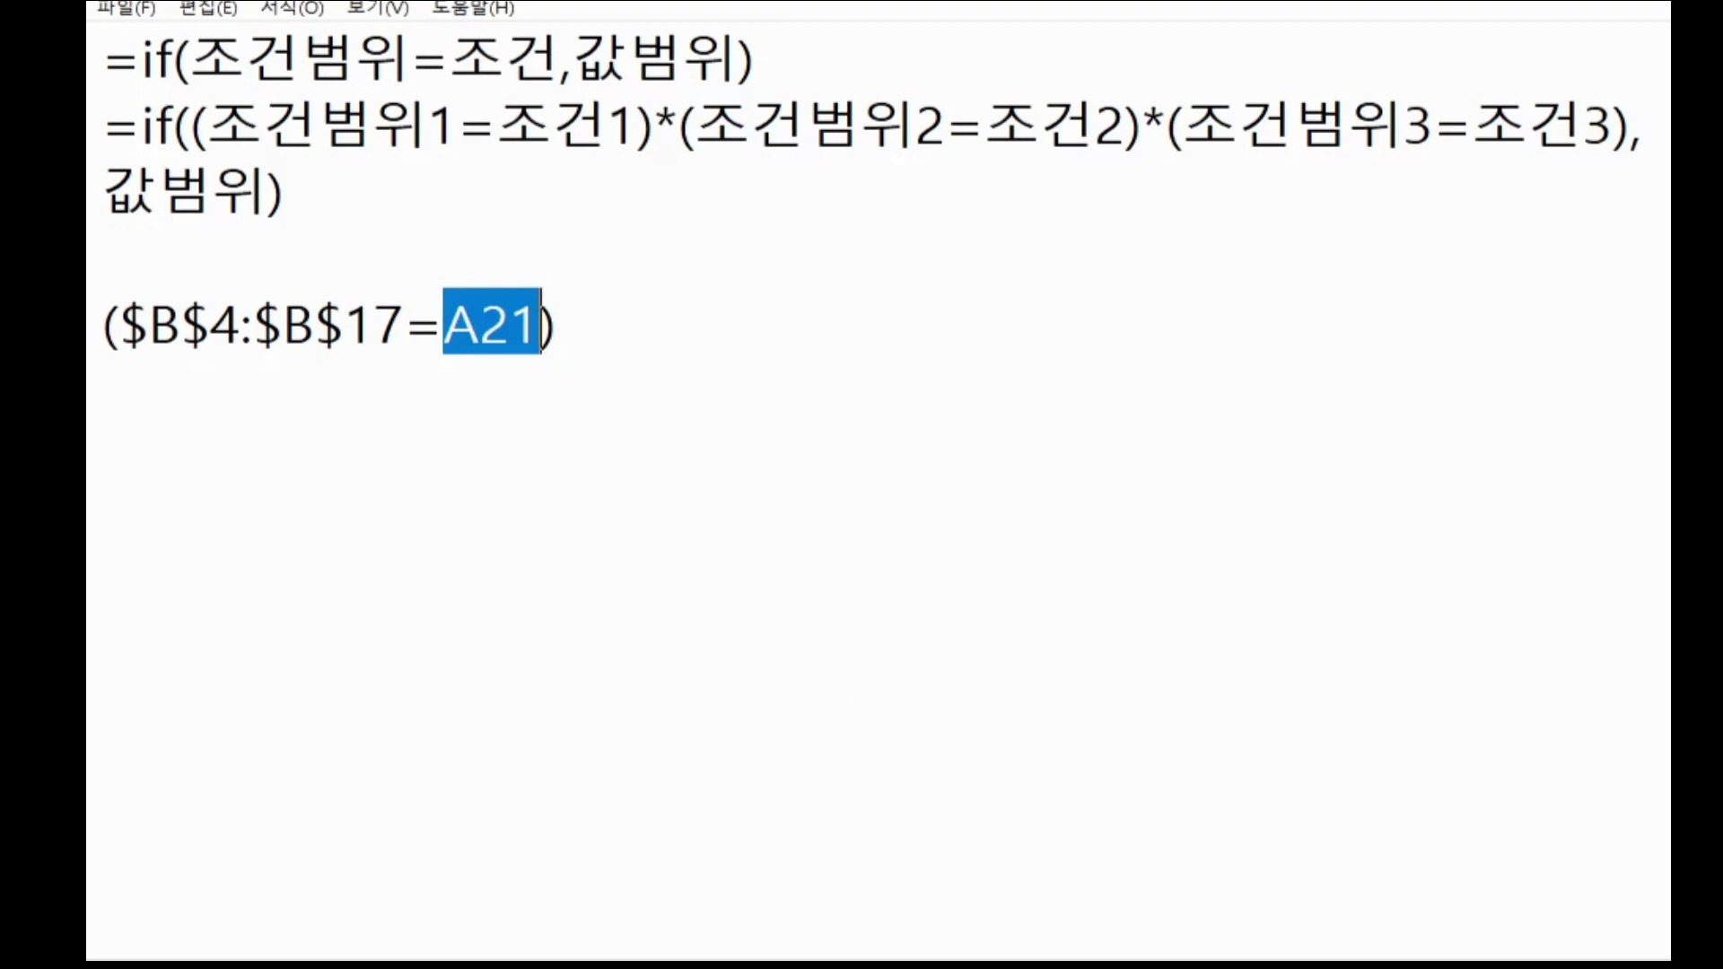
# - Switch back to Excel and append the second condition *($F$4:$F$17>500000) on the price column to the logical test
pyautogui.hotkey('alt', 'Tab')
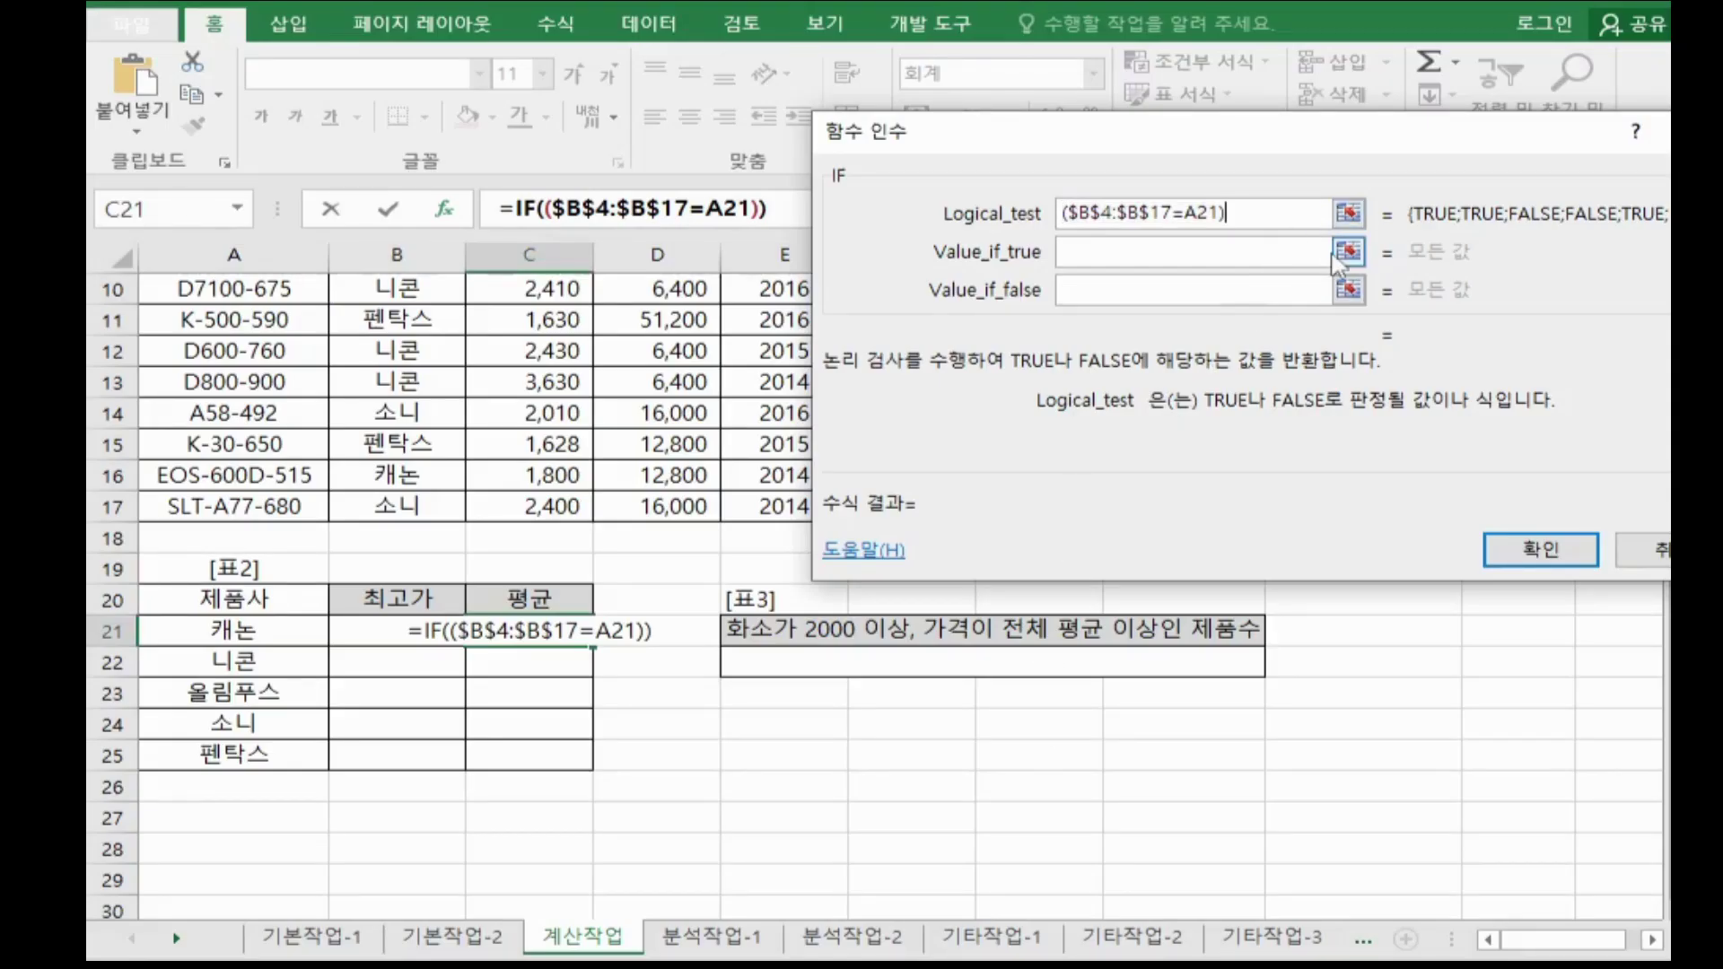
pyautogui.write('*')
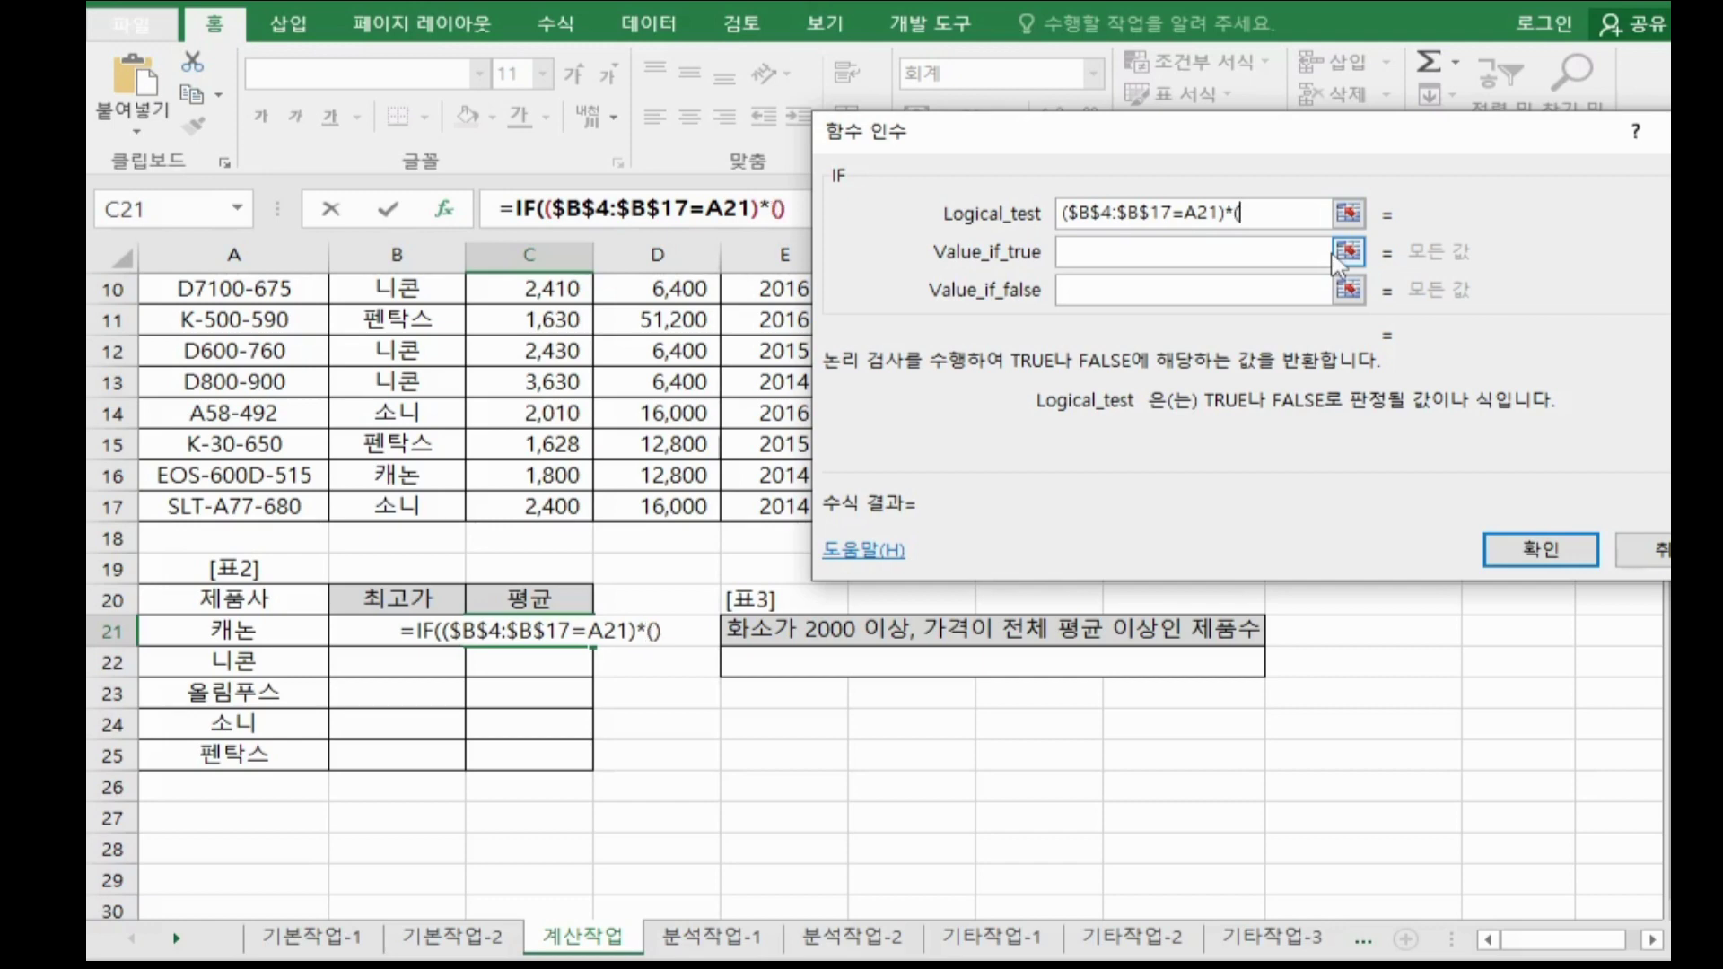
pyautogui.scroll(3, 1337, 265)
pyautogui.moveTo(1111, 144); pyautogui.dragTo(1487, 160)
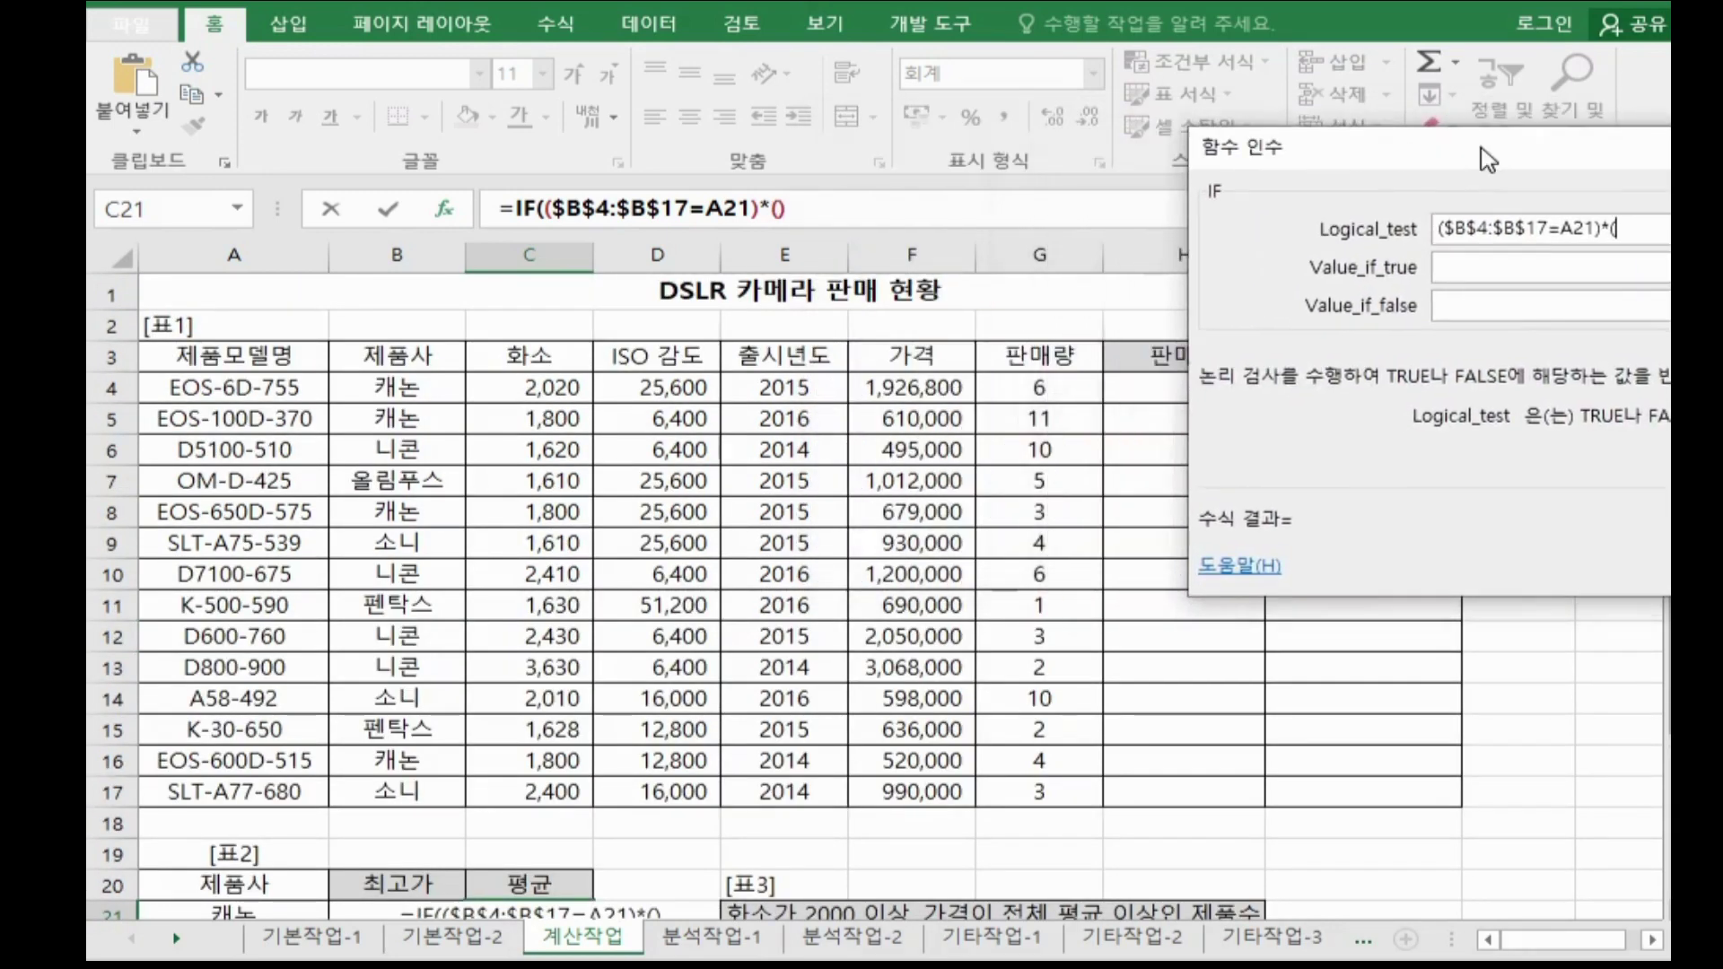
pyautogui.moveTo(873, 402); pyautogui.dragTo(888, 789)
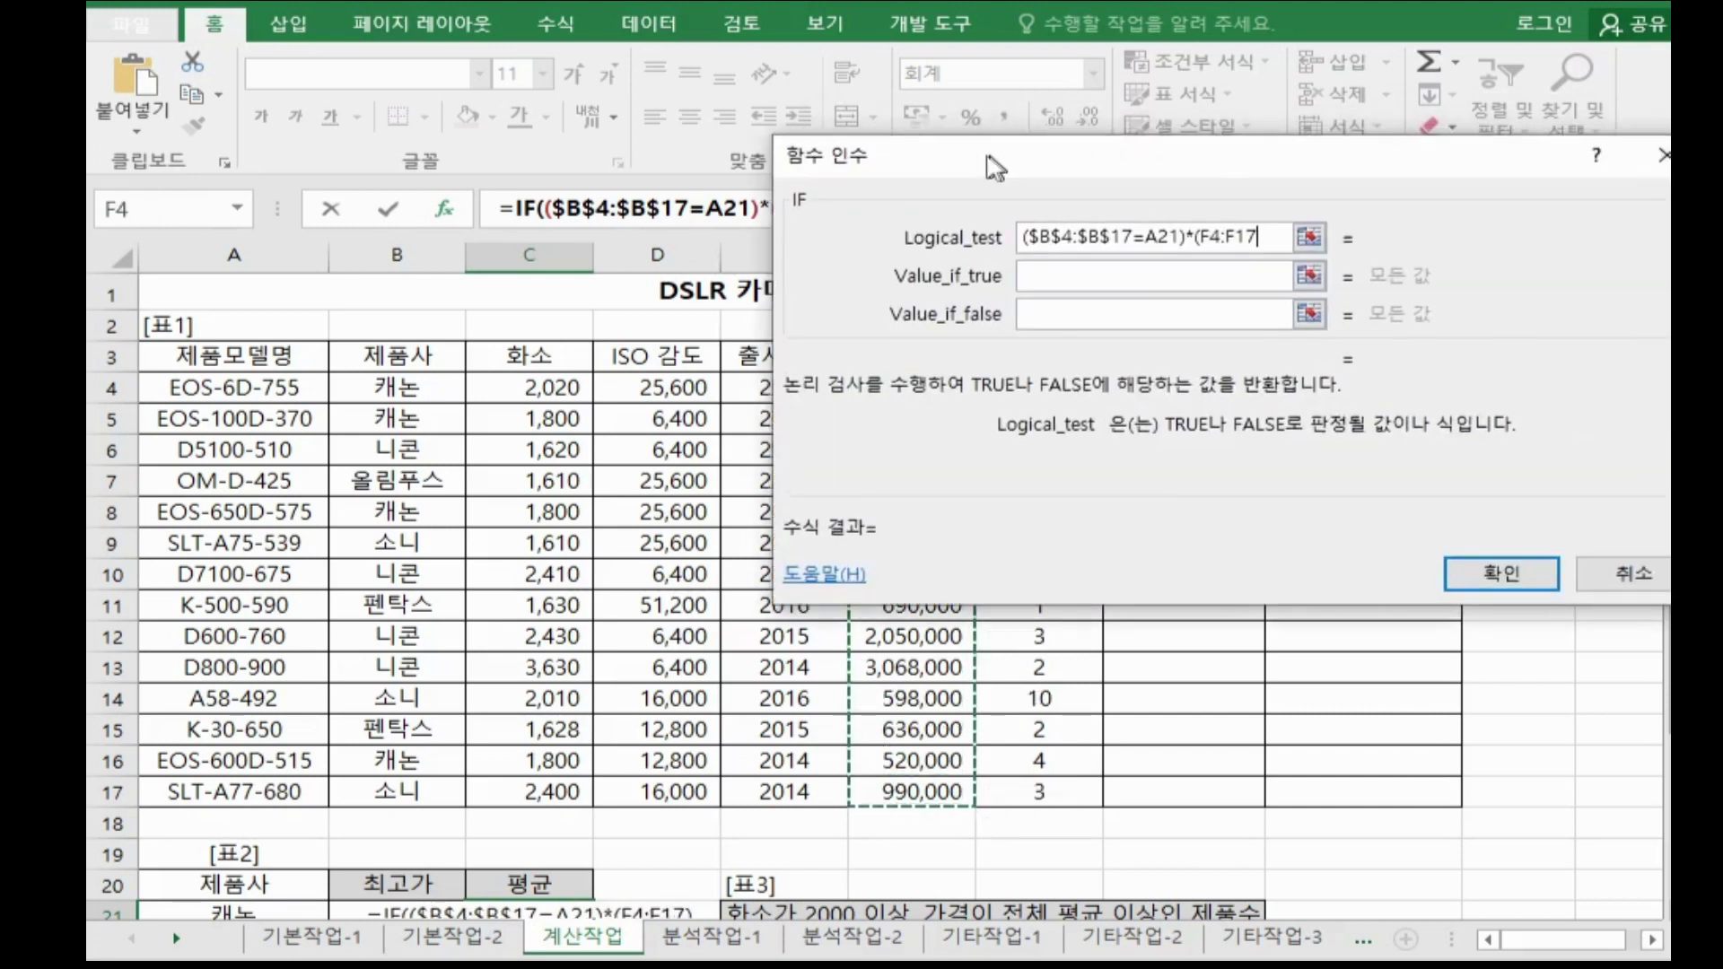
pyautogui.moveTo(990, 163); pyautogui.dragTo(972, 164)
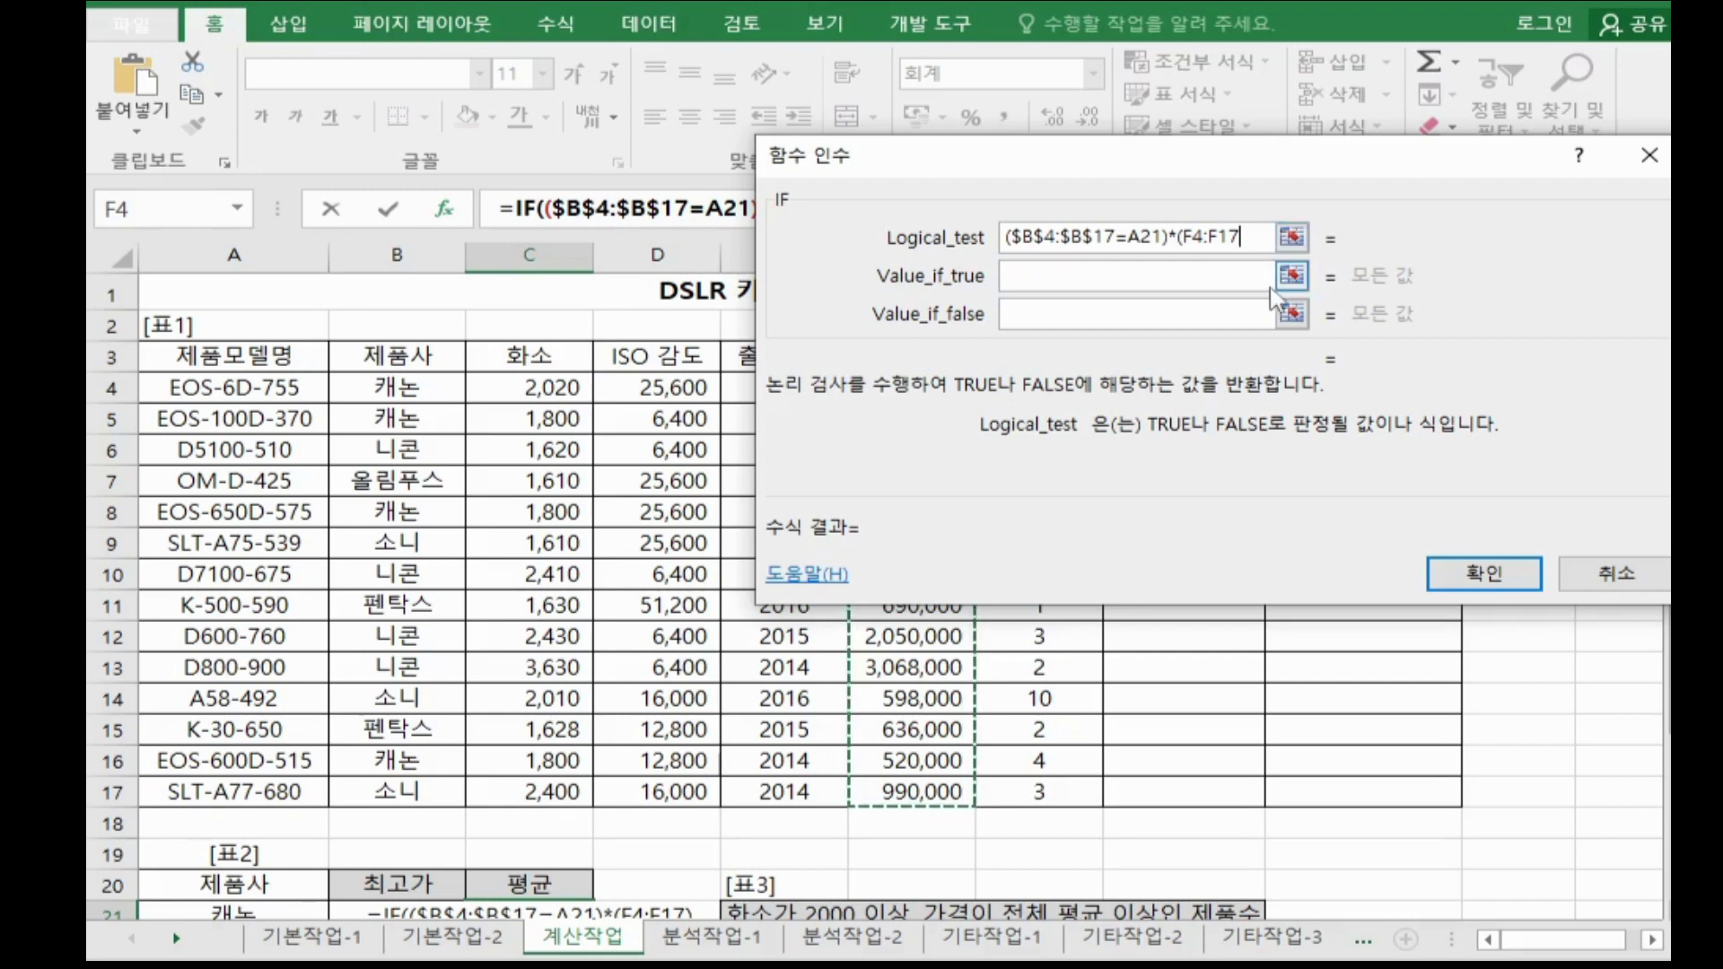
pyautogui.press('F4')
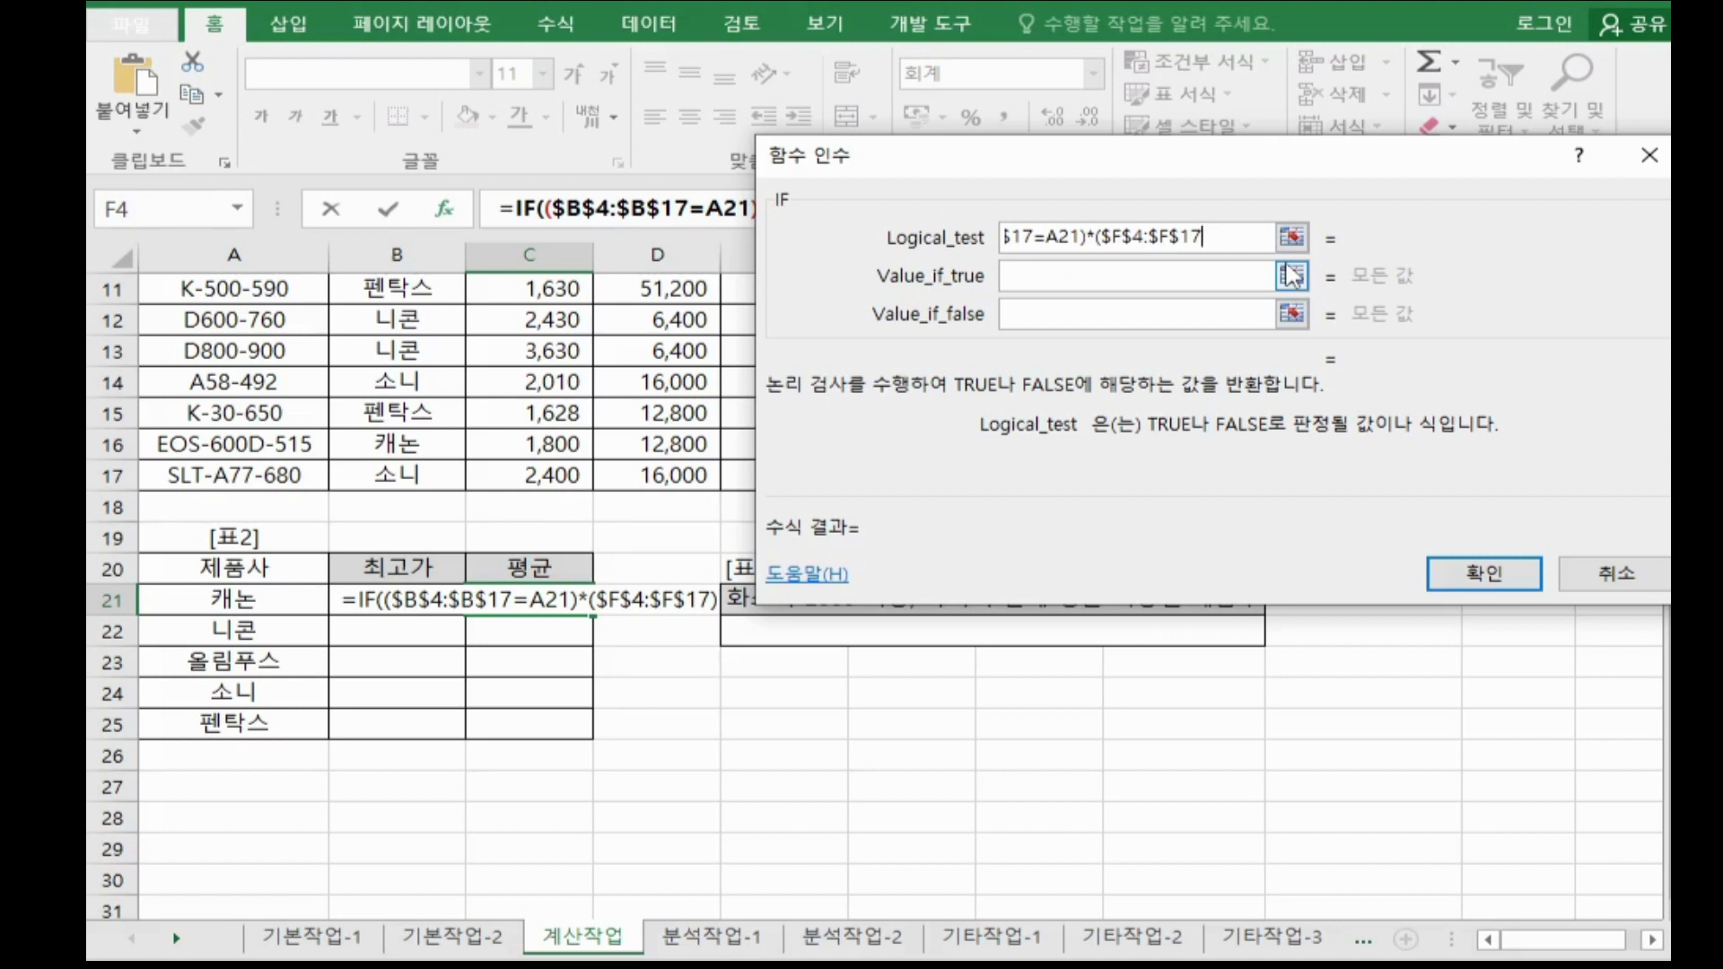
pyautogui.write('>')
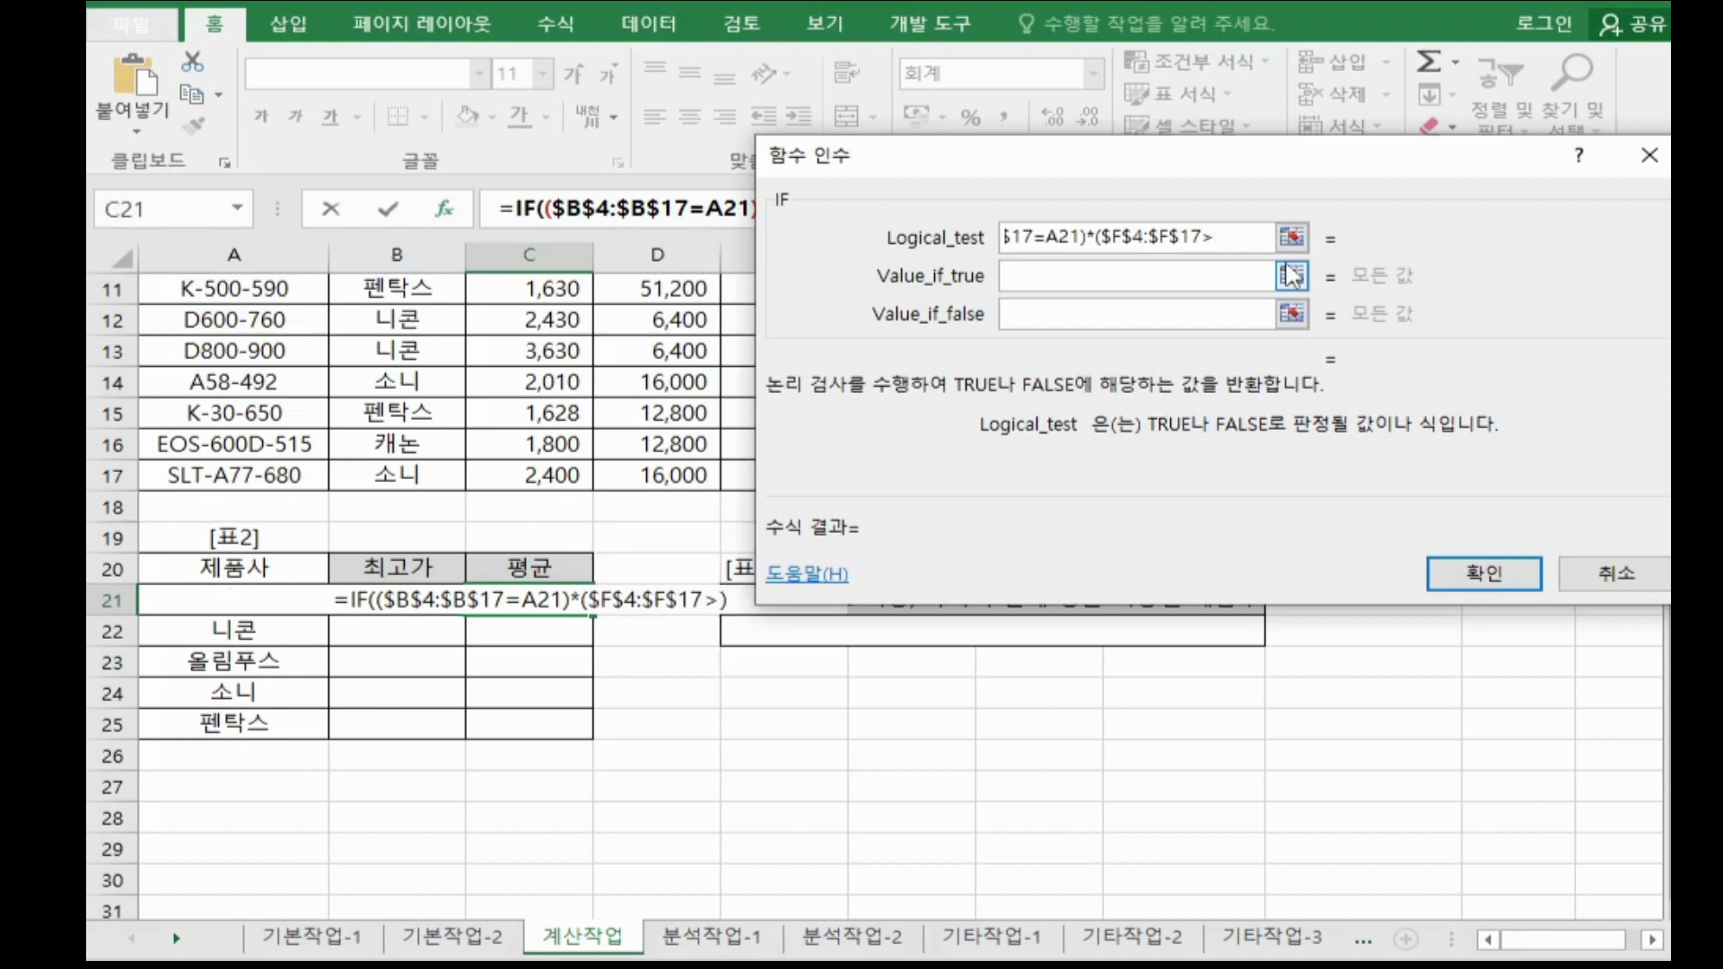
pyautogui.write('50000')
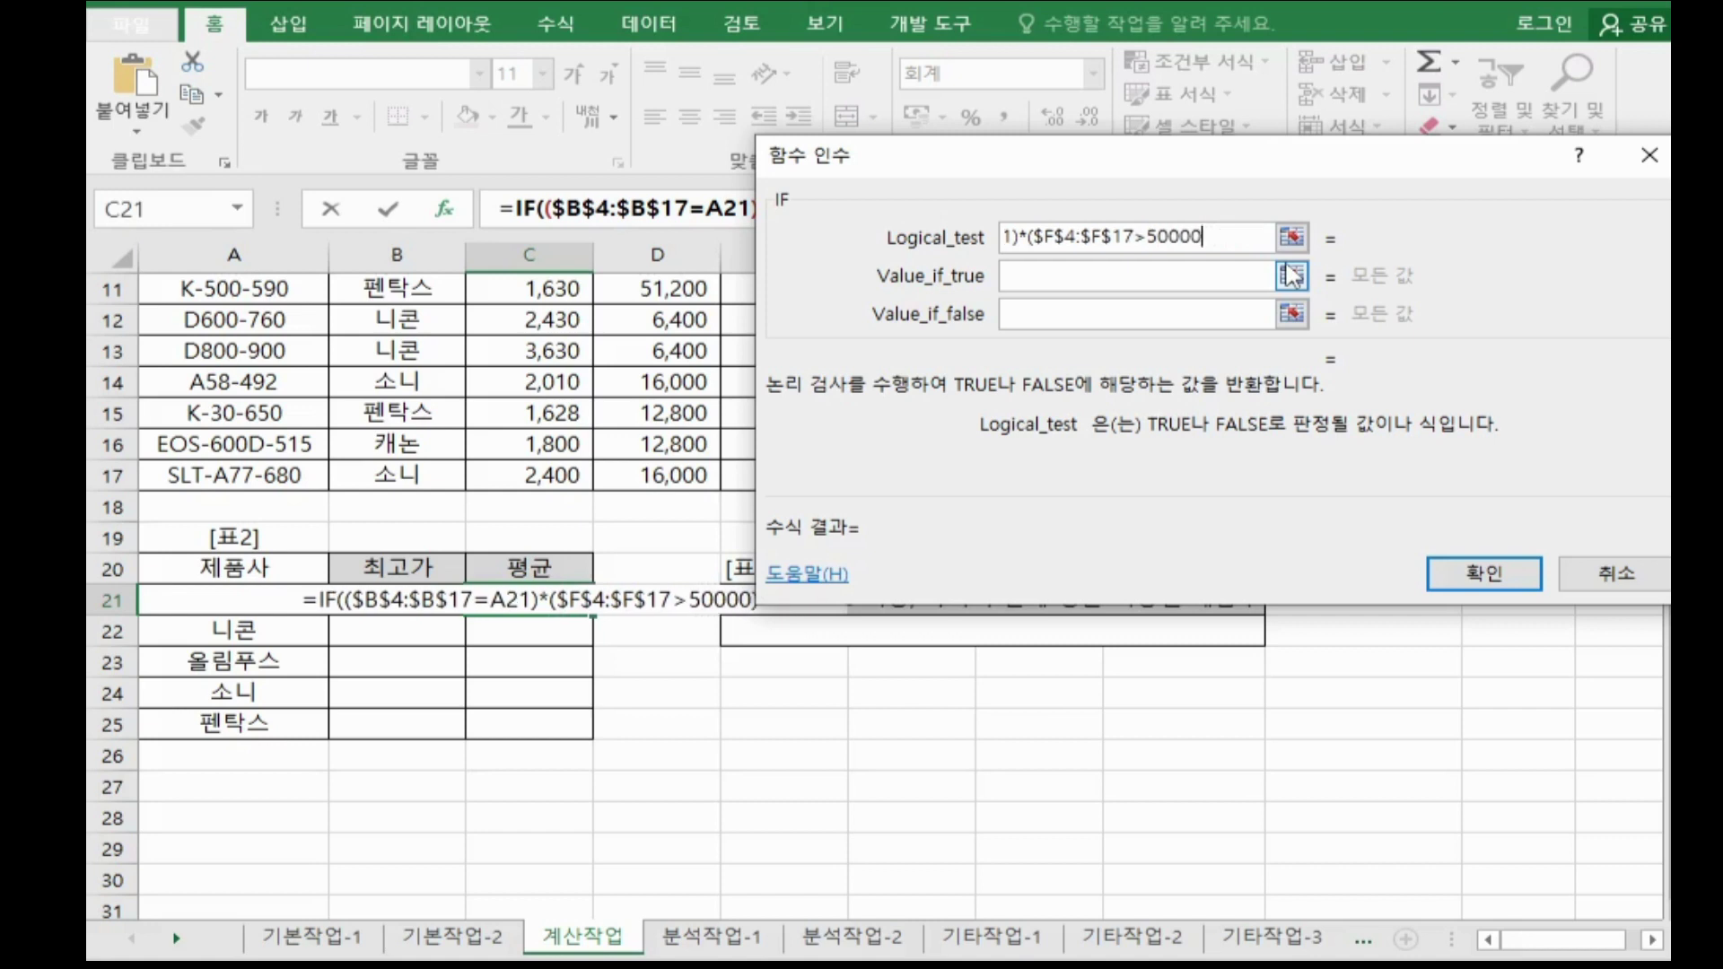
pyautogui.write('0')
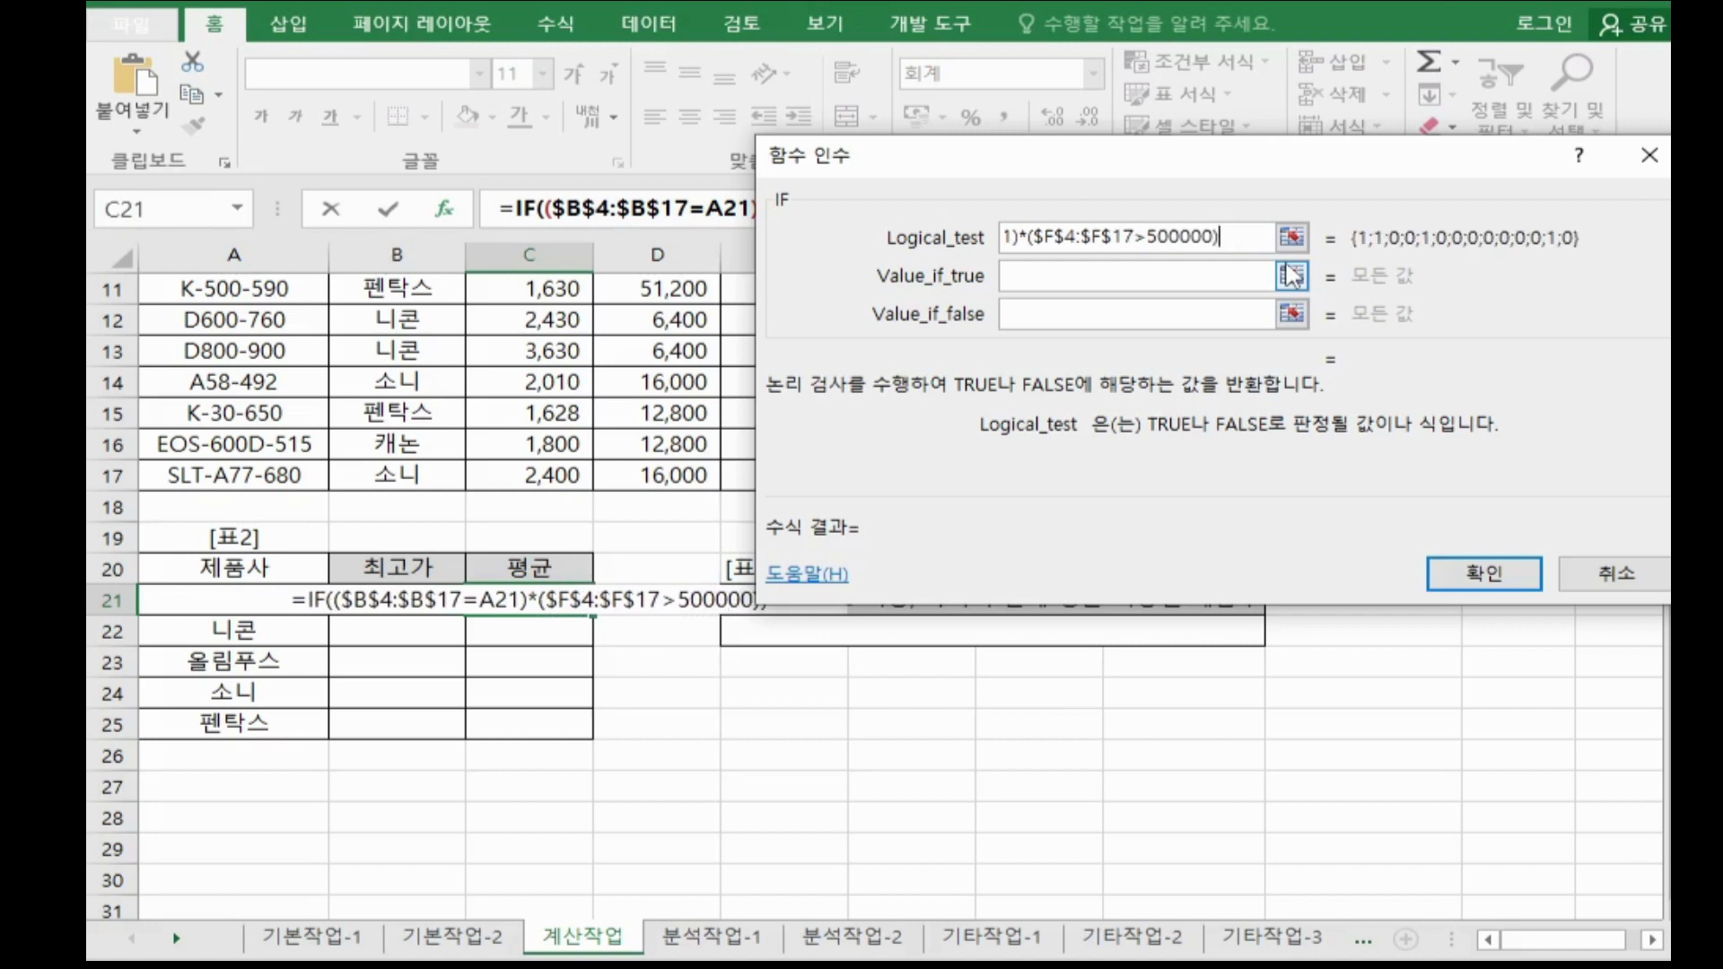
# - Update the condition in the Notepad notes to ($B$4:$B$17=A21)*($F$4:$F$17>500000) and highlight the second condition's range, operator and value
pyautogui.moveTo(1256, 236); pyautogui.dragTo(868, 213)
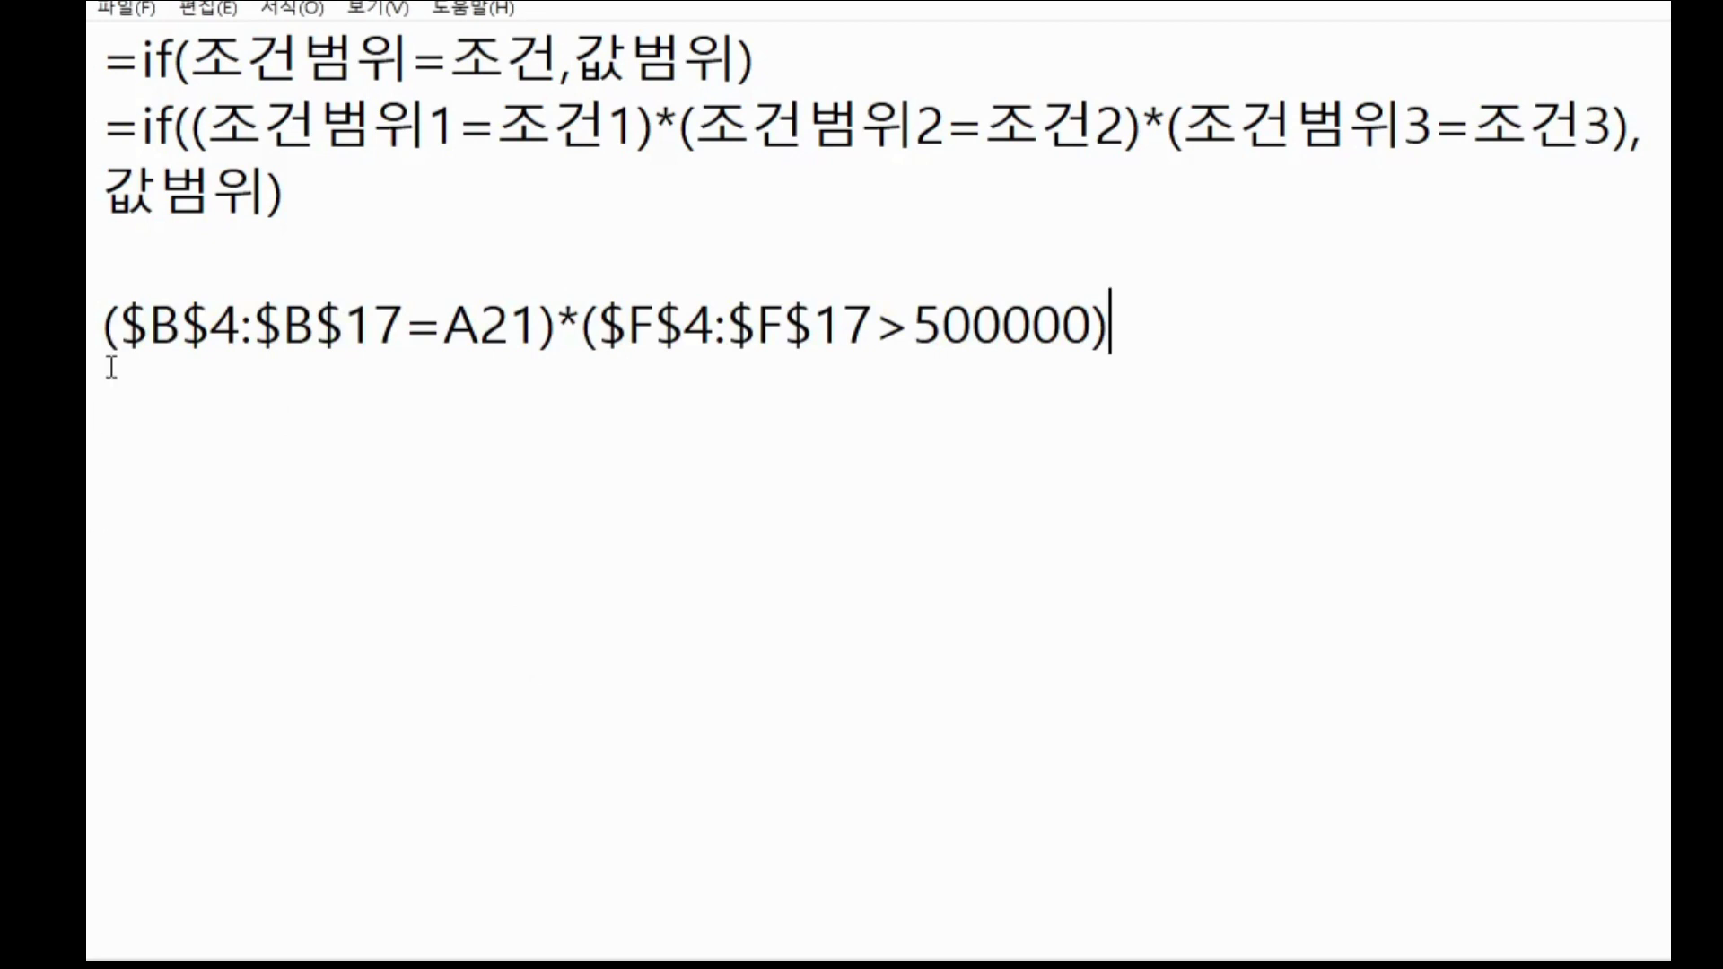
pyautogui.moveTo(141, 127); pyautogui.dragTo(283, 171)
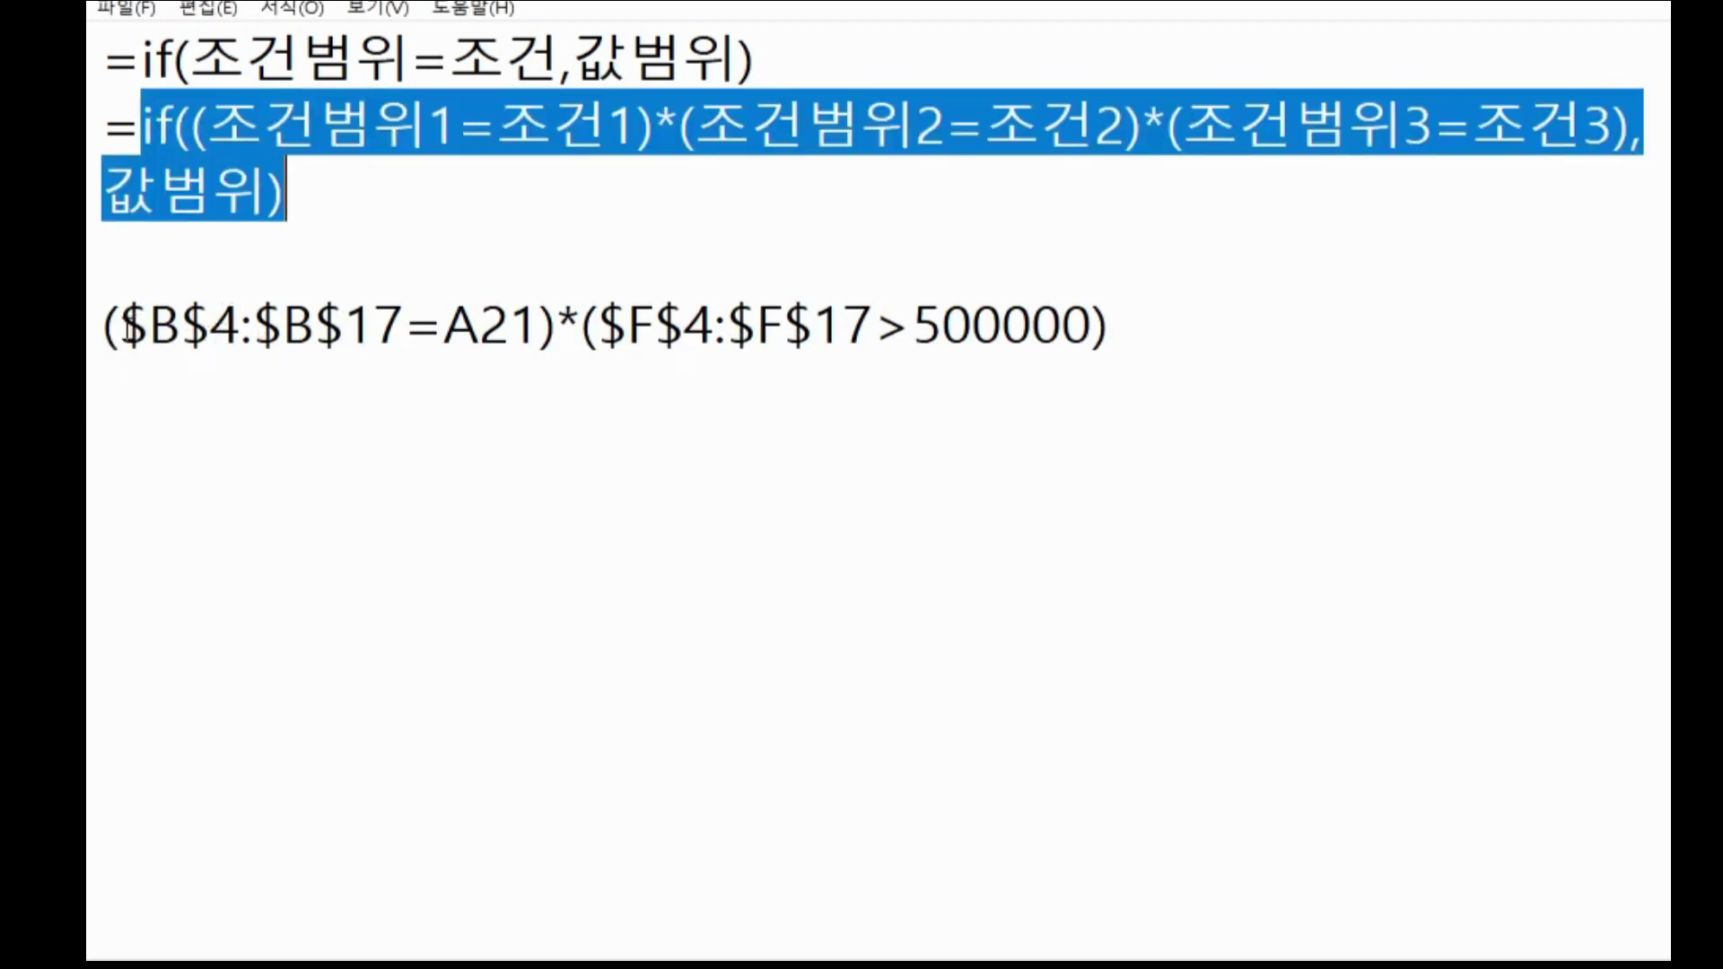
pyautogui.moveTo(119, 323); pyautogui.dragTo(877, 342)
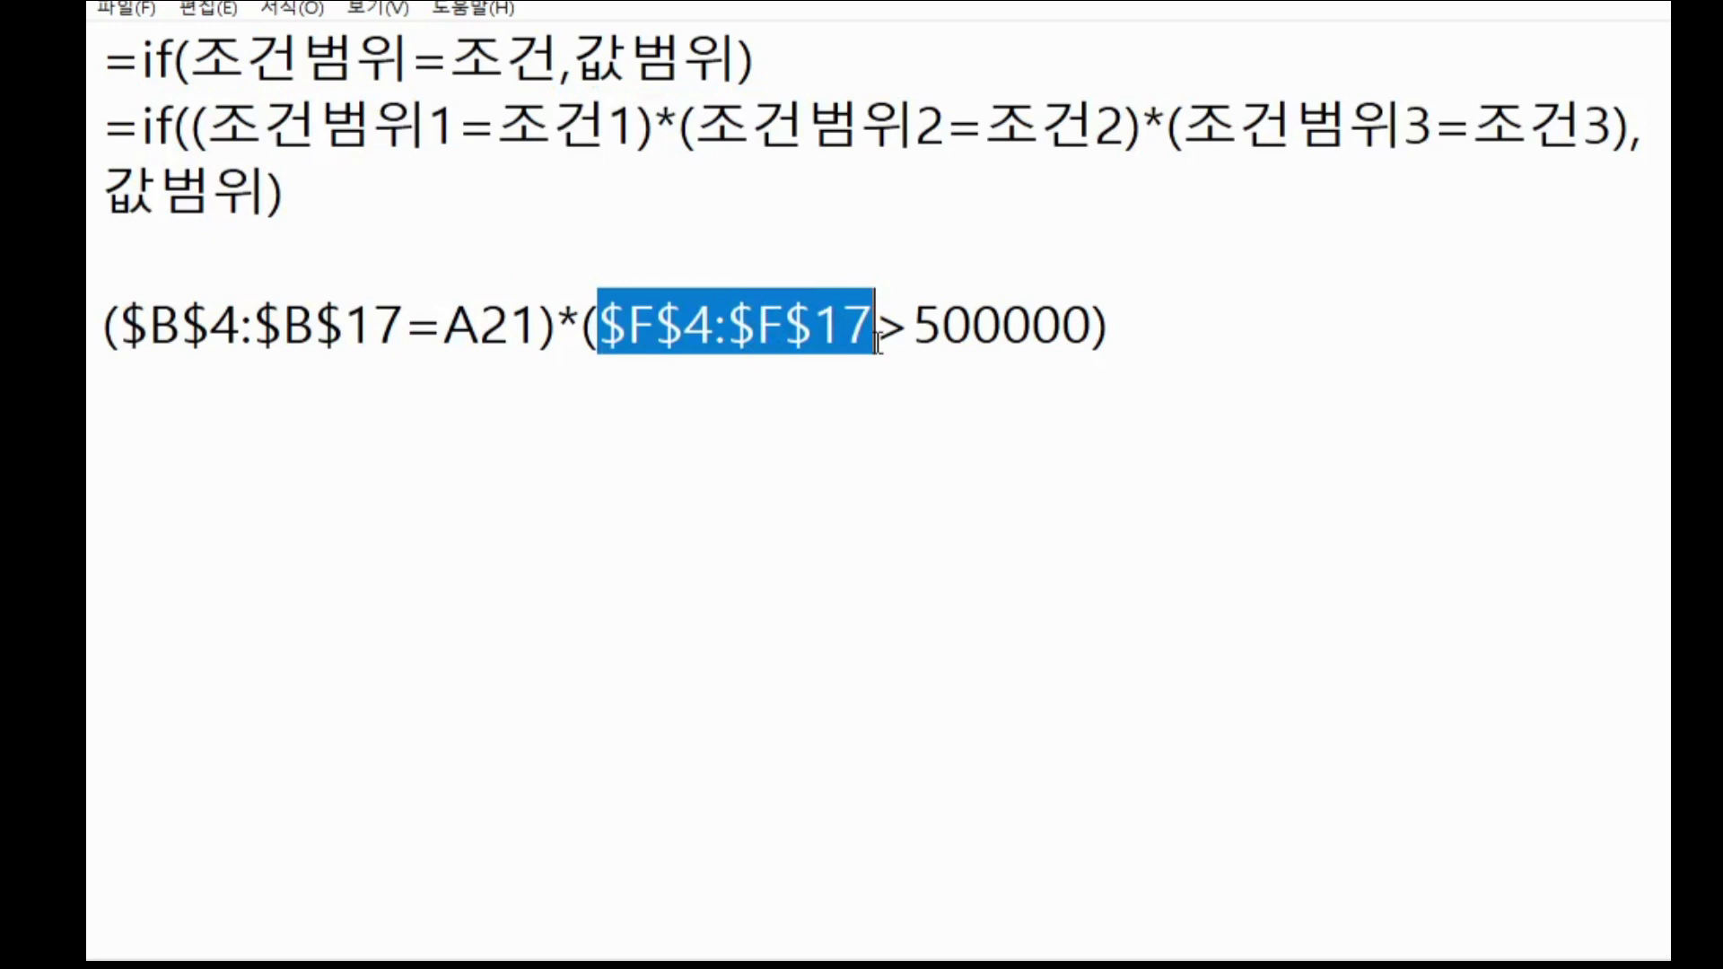
pyautogui.moveTo(876, 341); pyautogui.dragTo(903, 316)
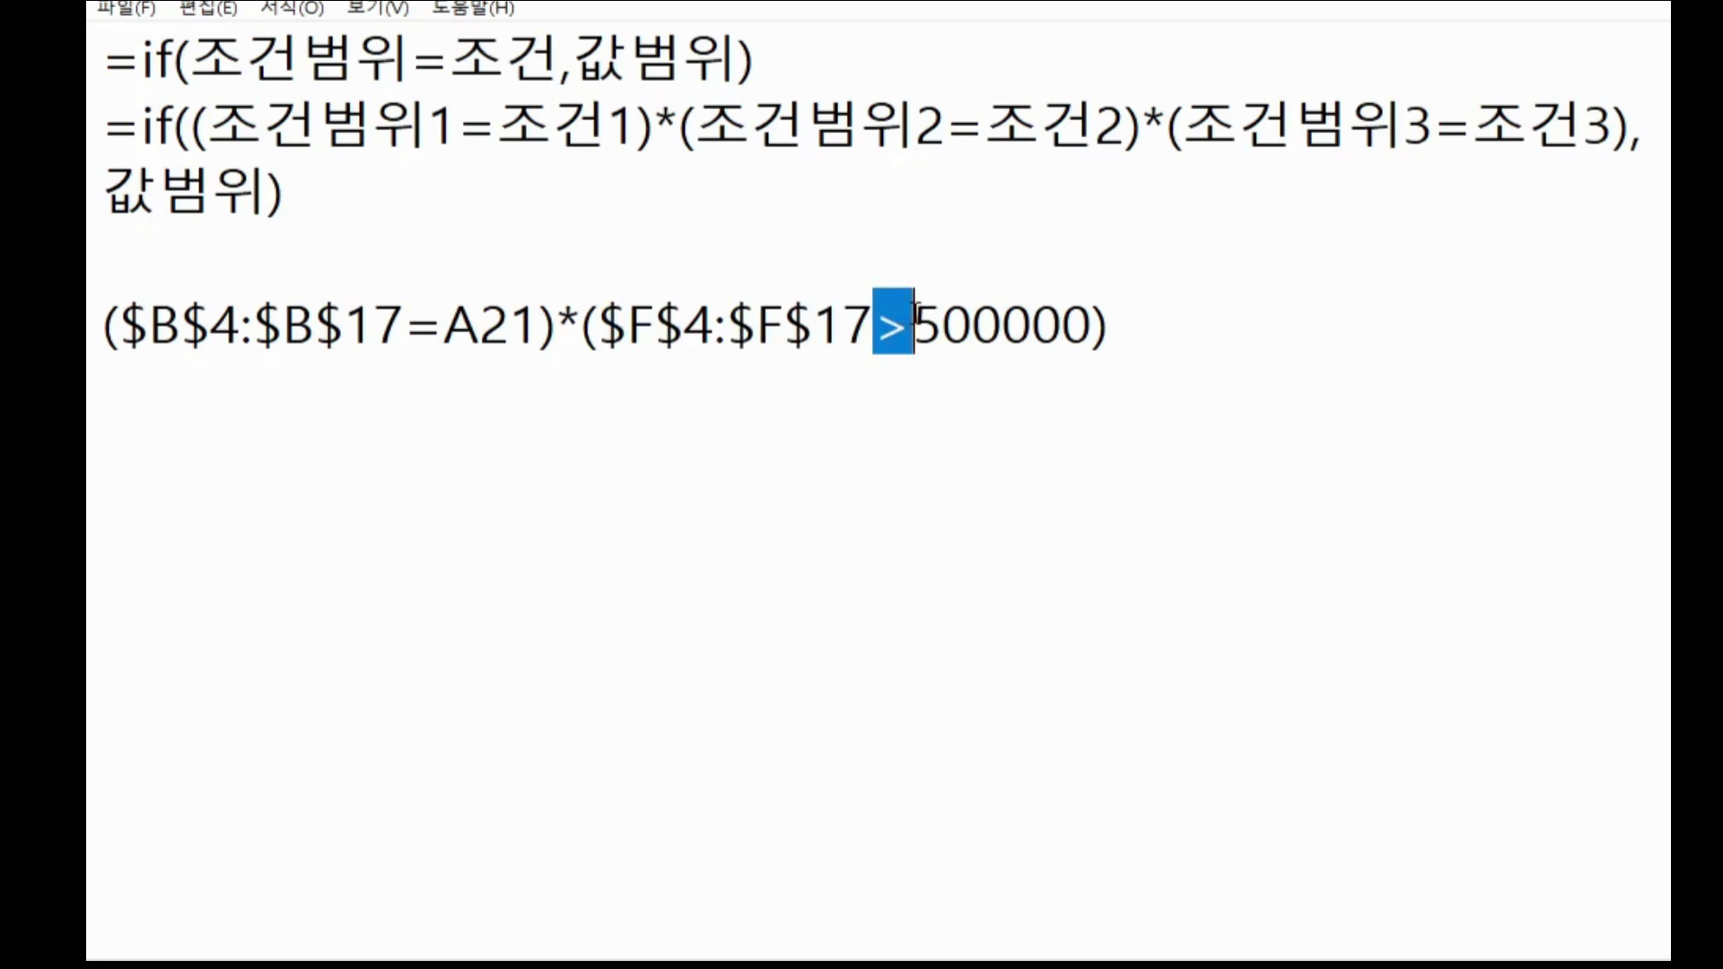
pyautogui.moveTo(913, 319); pyautogui.dragTo(1084, 321)
pyautogui.click(1229, 350)
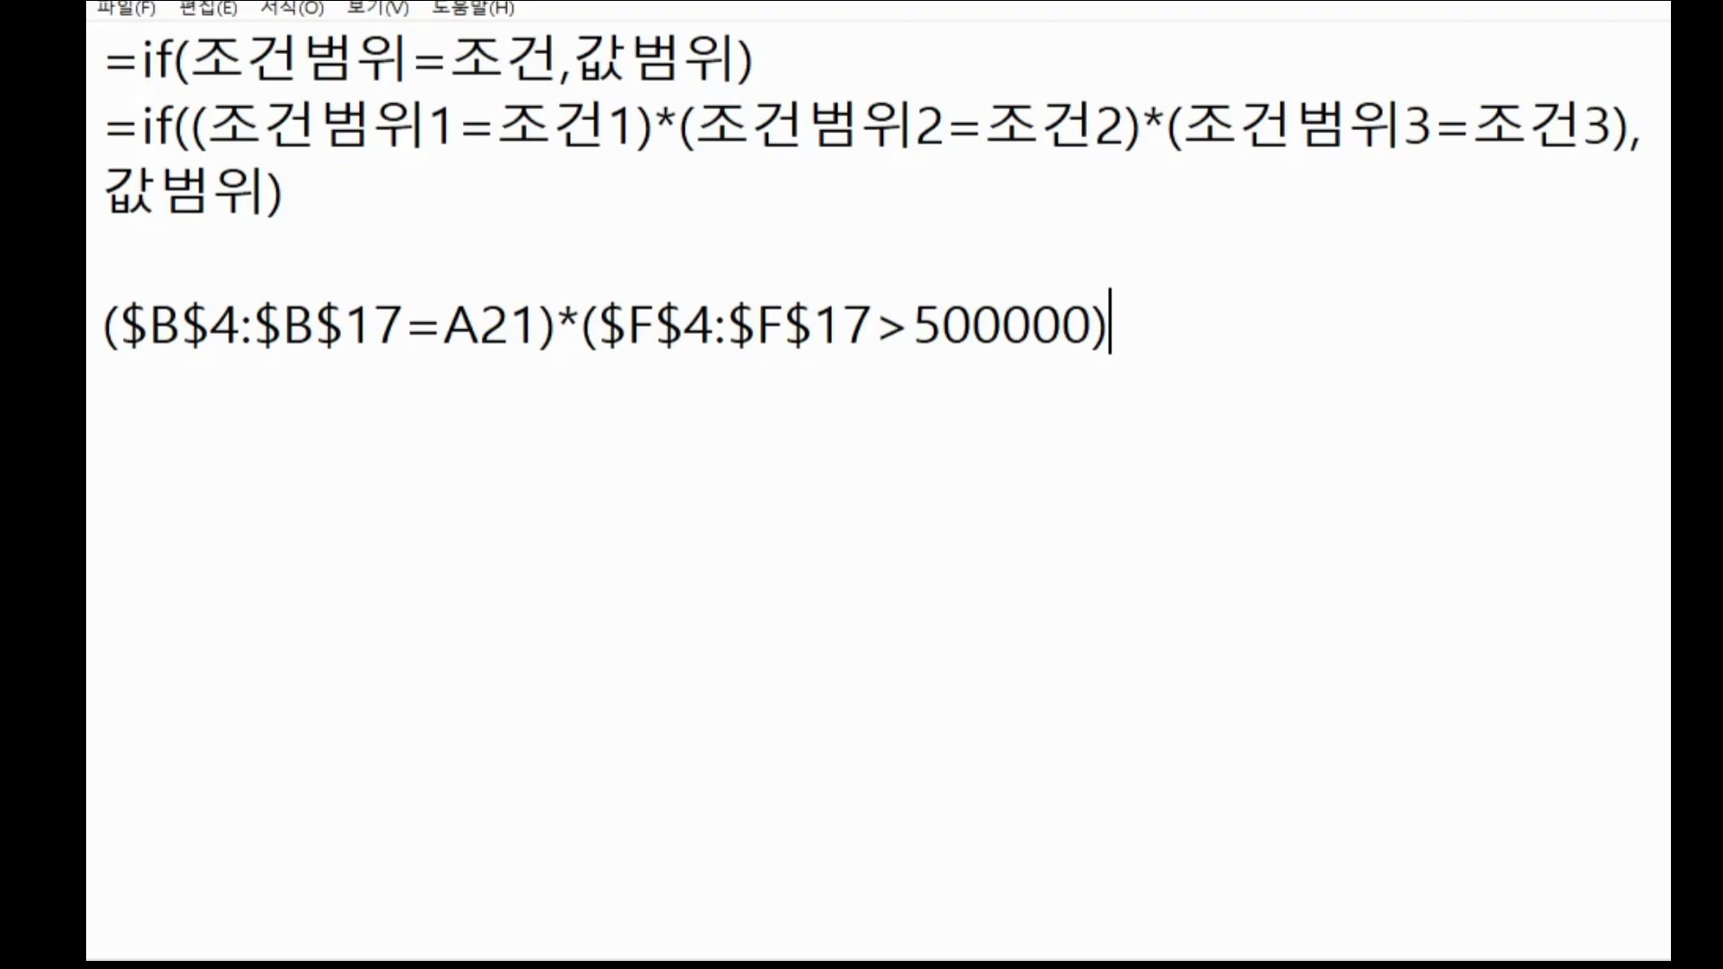
# - Return to Excel and append the third condition *($F$4:$F$17<=2000000) on the price column to the logical test
pyautogui.hotkey('alt', 'Tab')
pyautogui.click(1255, 238)
pyautogui.write('*')
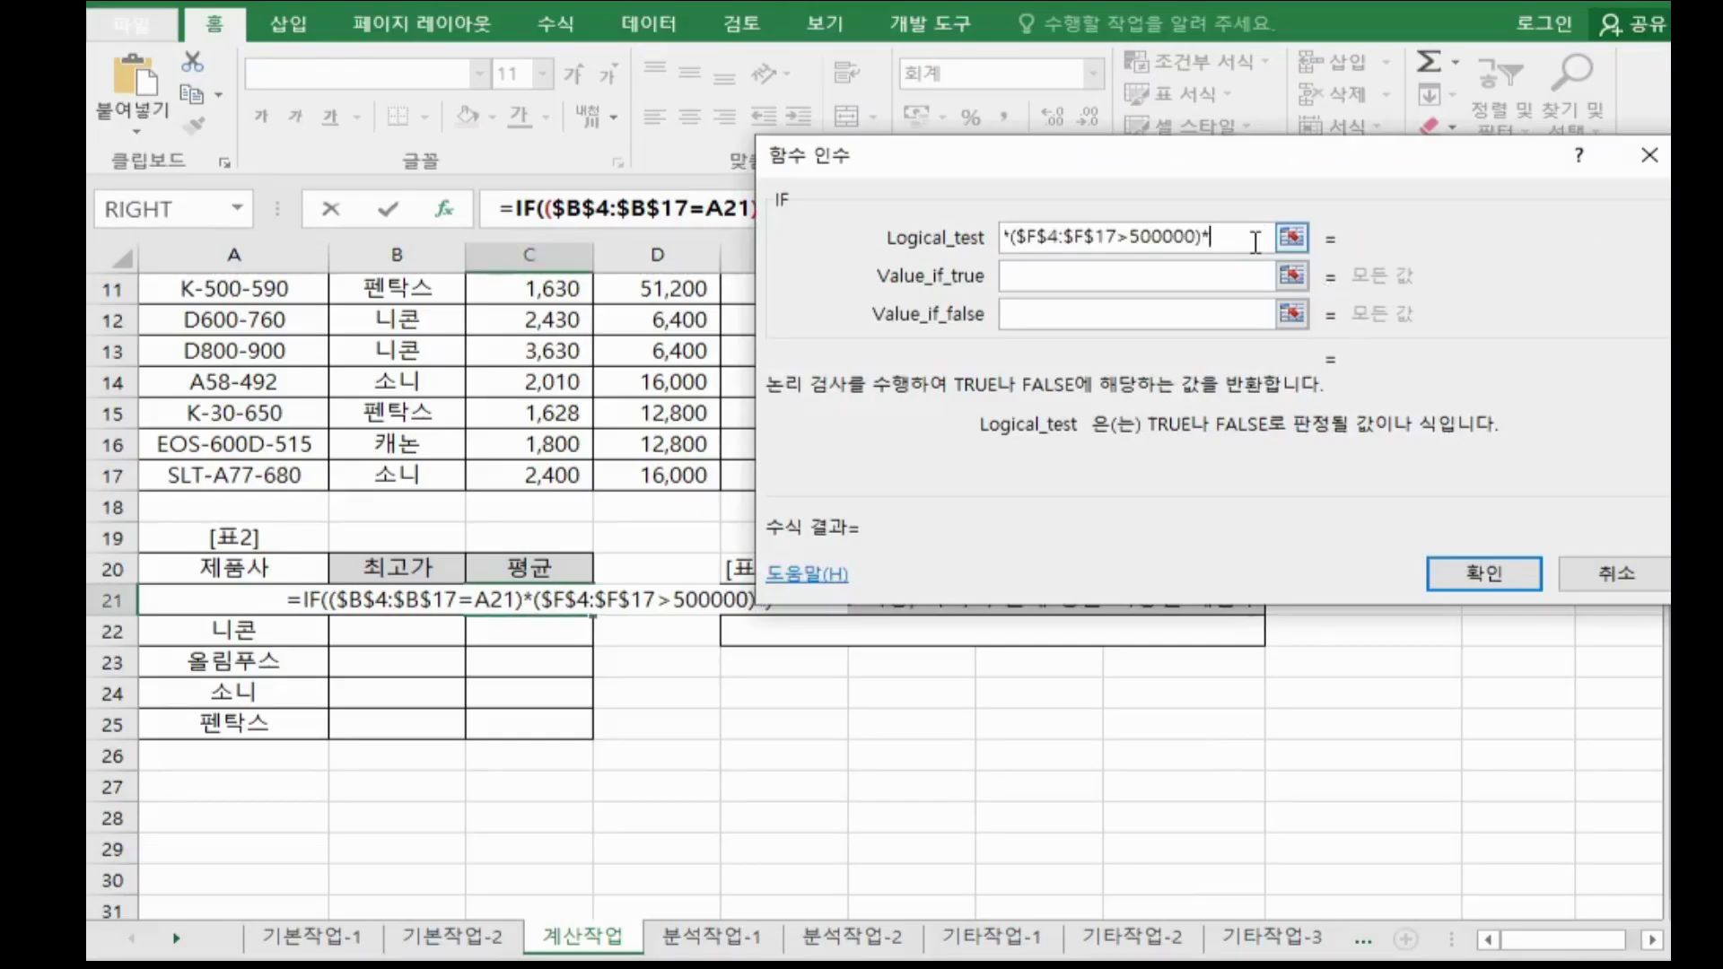
pyautogui.write('(')
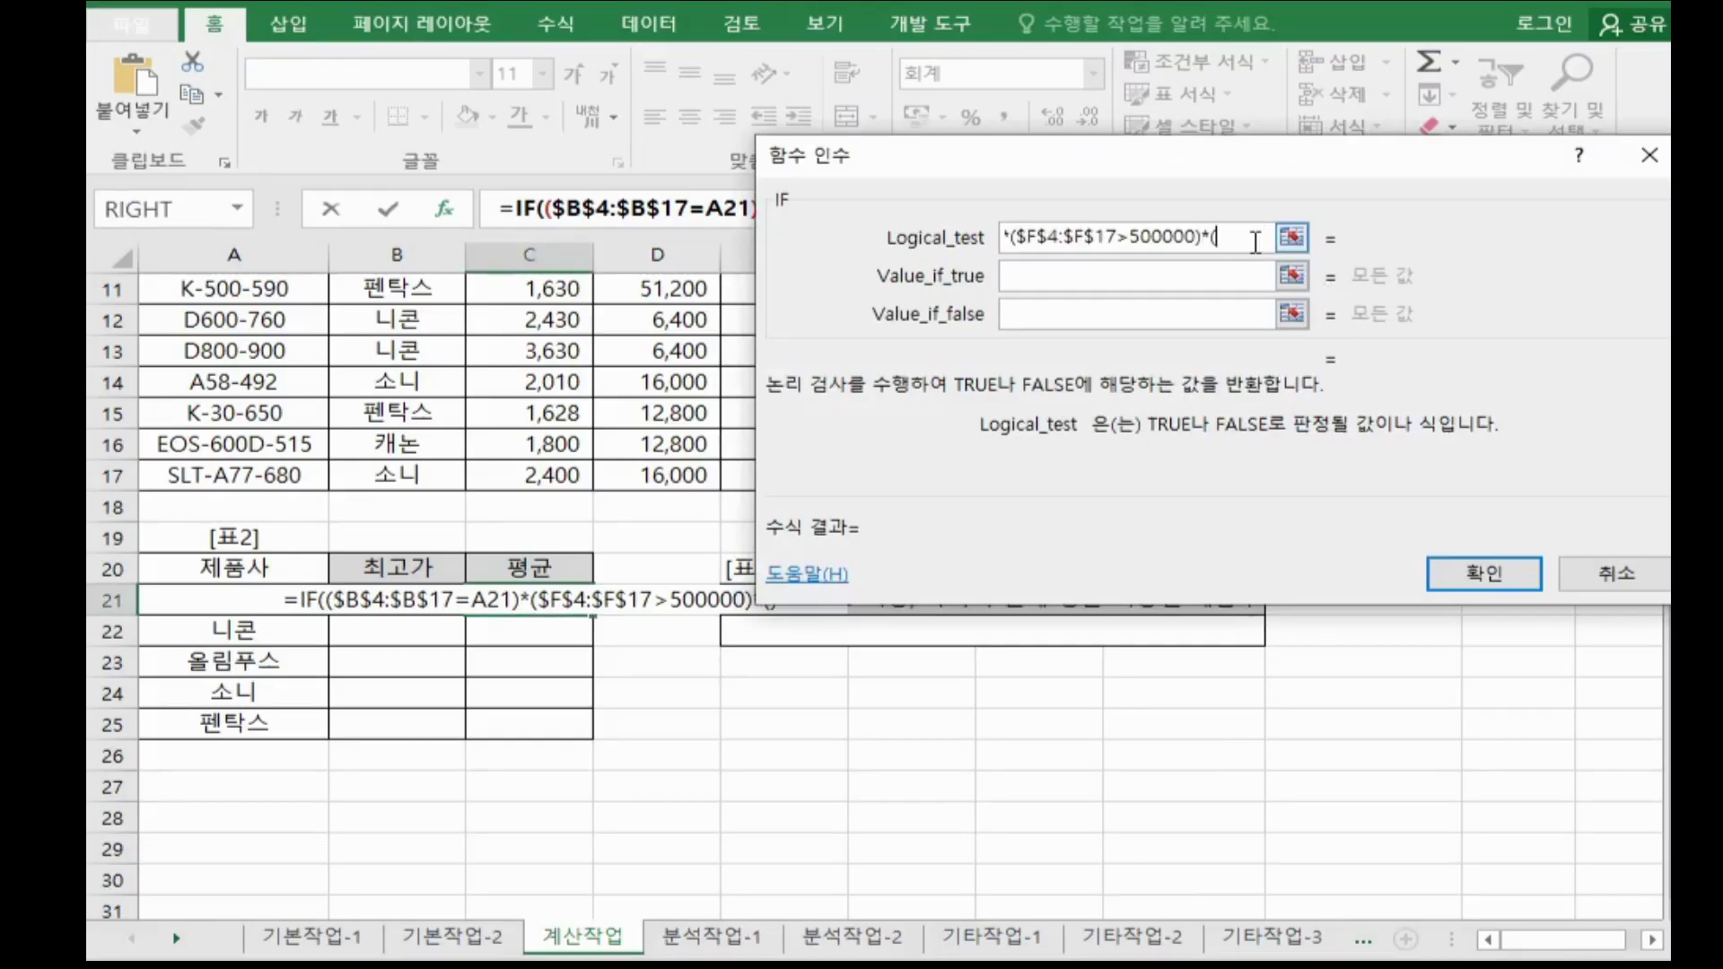
pyautogui.scroll(1, 1102, 169)
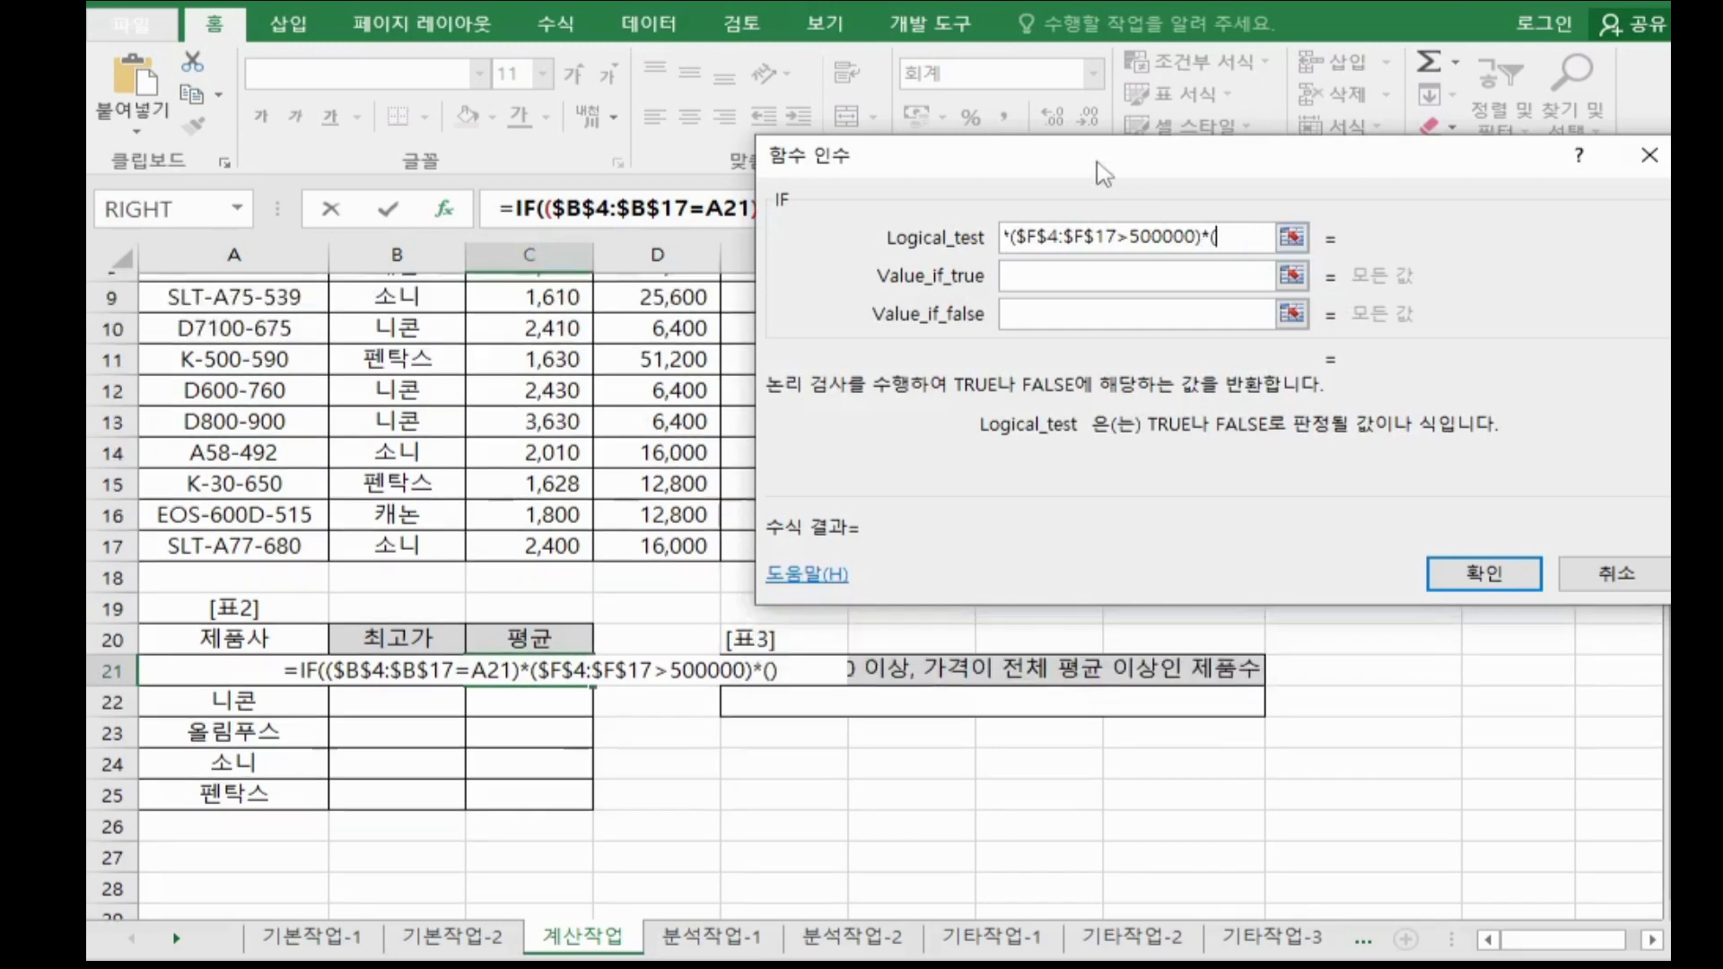
pyautogui.moveTo(1102, 169); pyautogui.dragTo(1361, 205)
pyautogui.scroll(2, 978, 346)
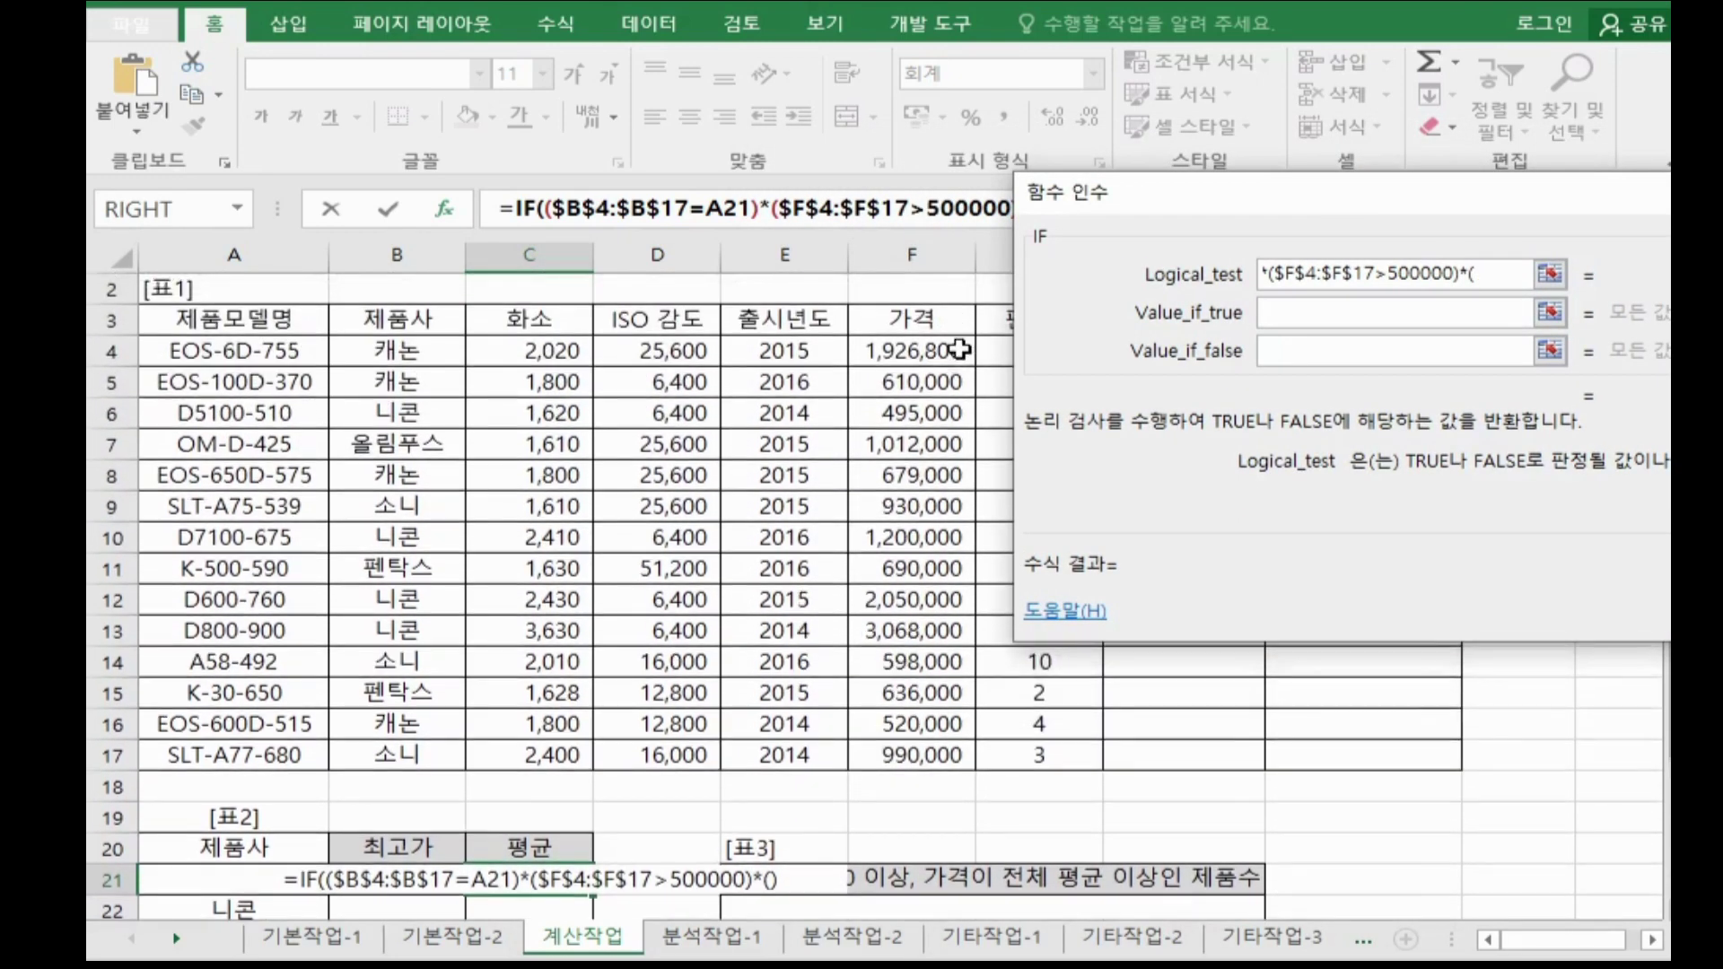
pyautogui.moveTo(955, 352); pyautogui.dragTo(900, 755)
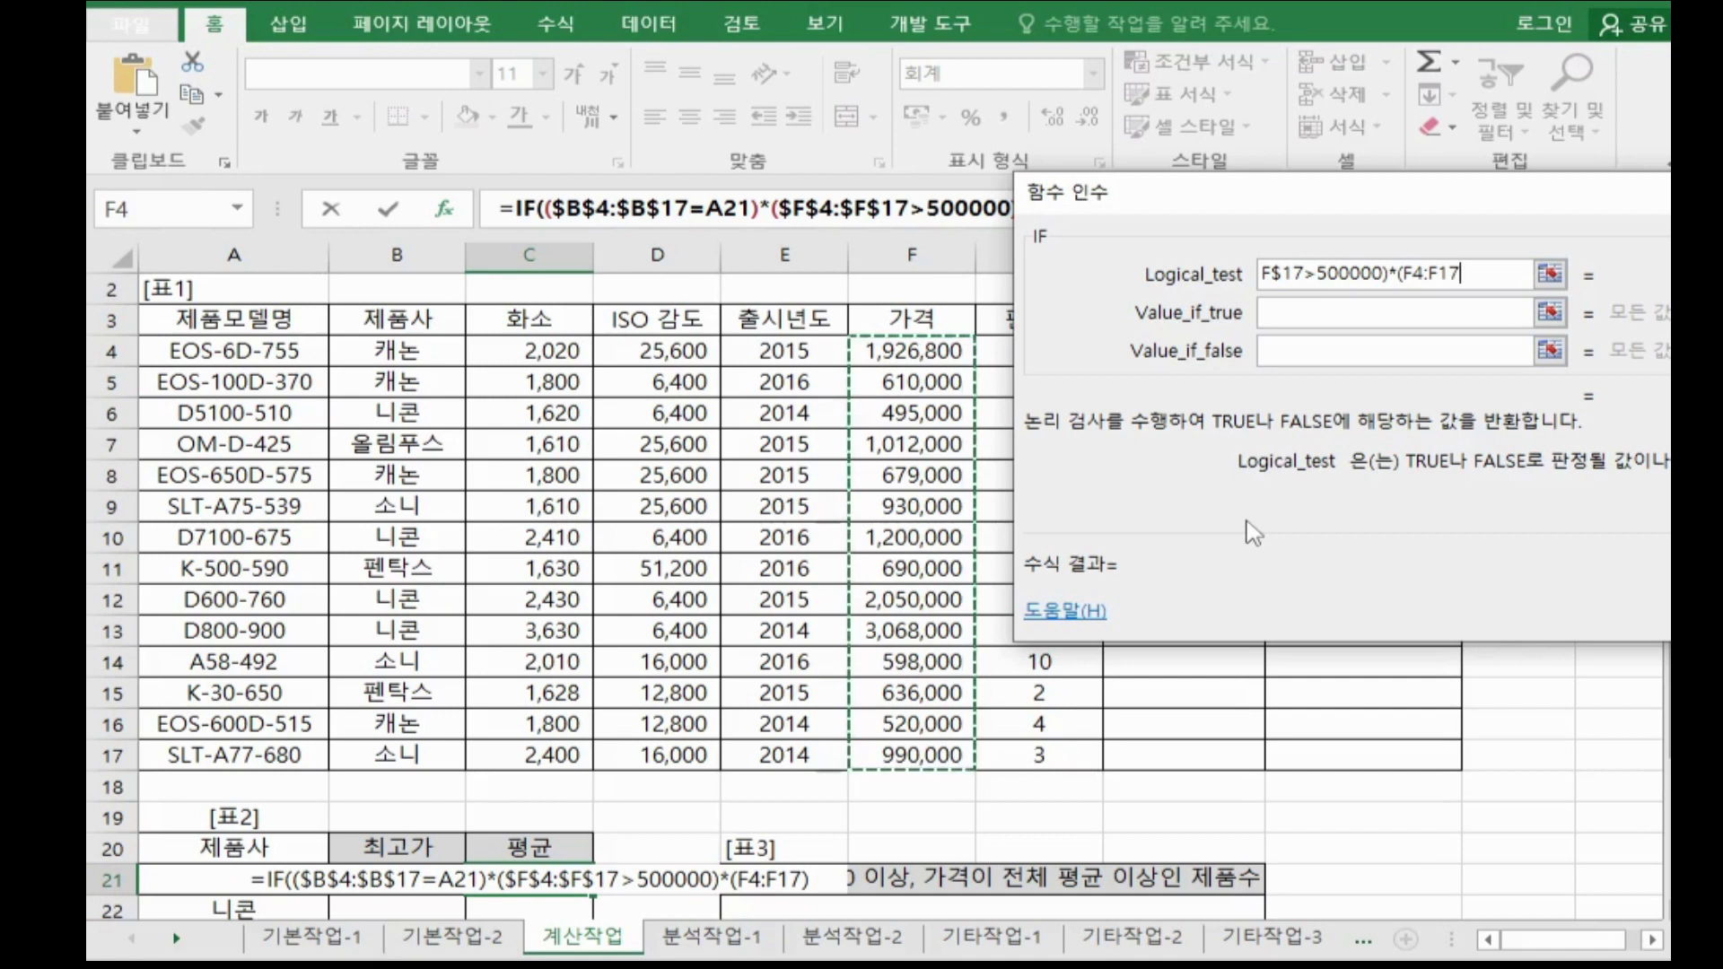
pyautogui.press('F4')
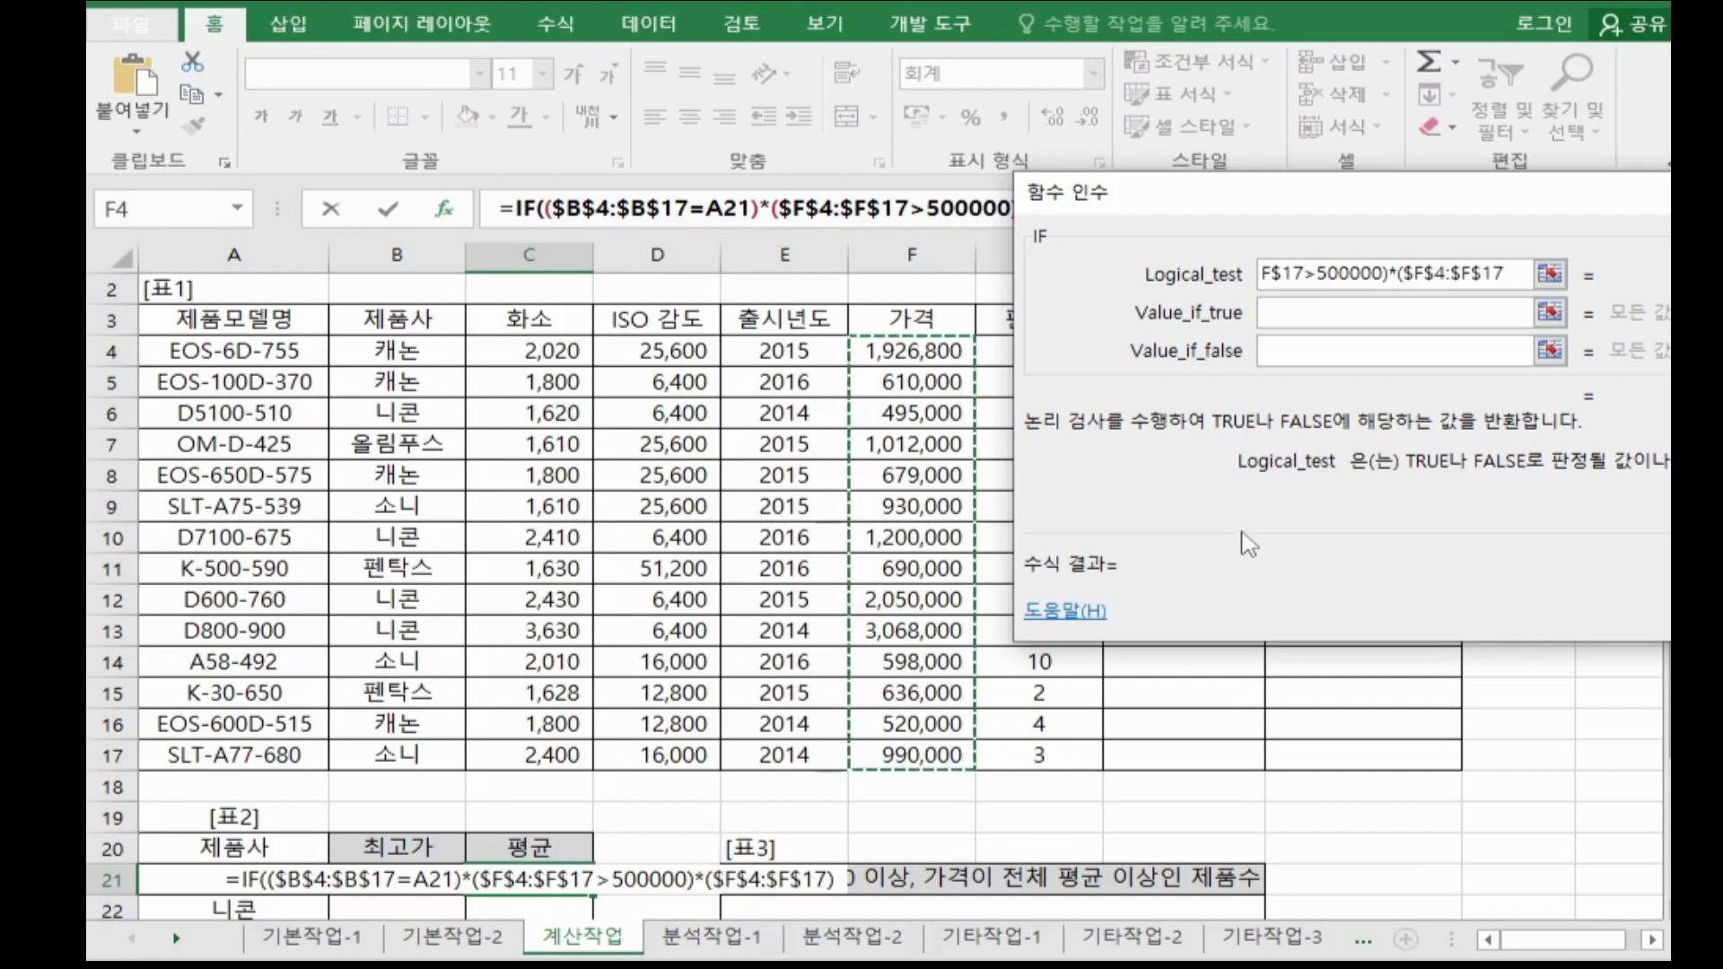
pyautogui.write('<=20')
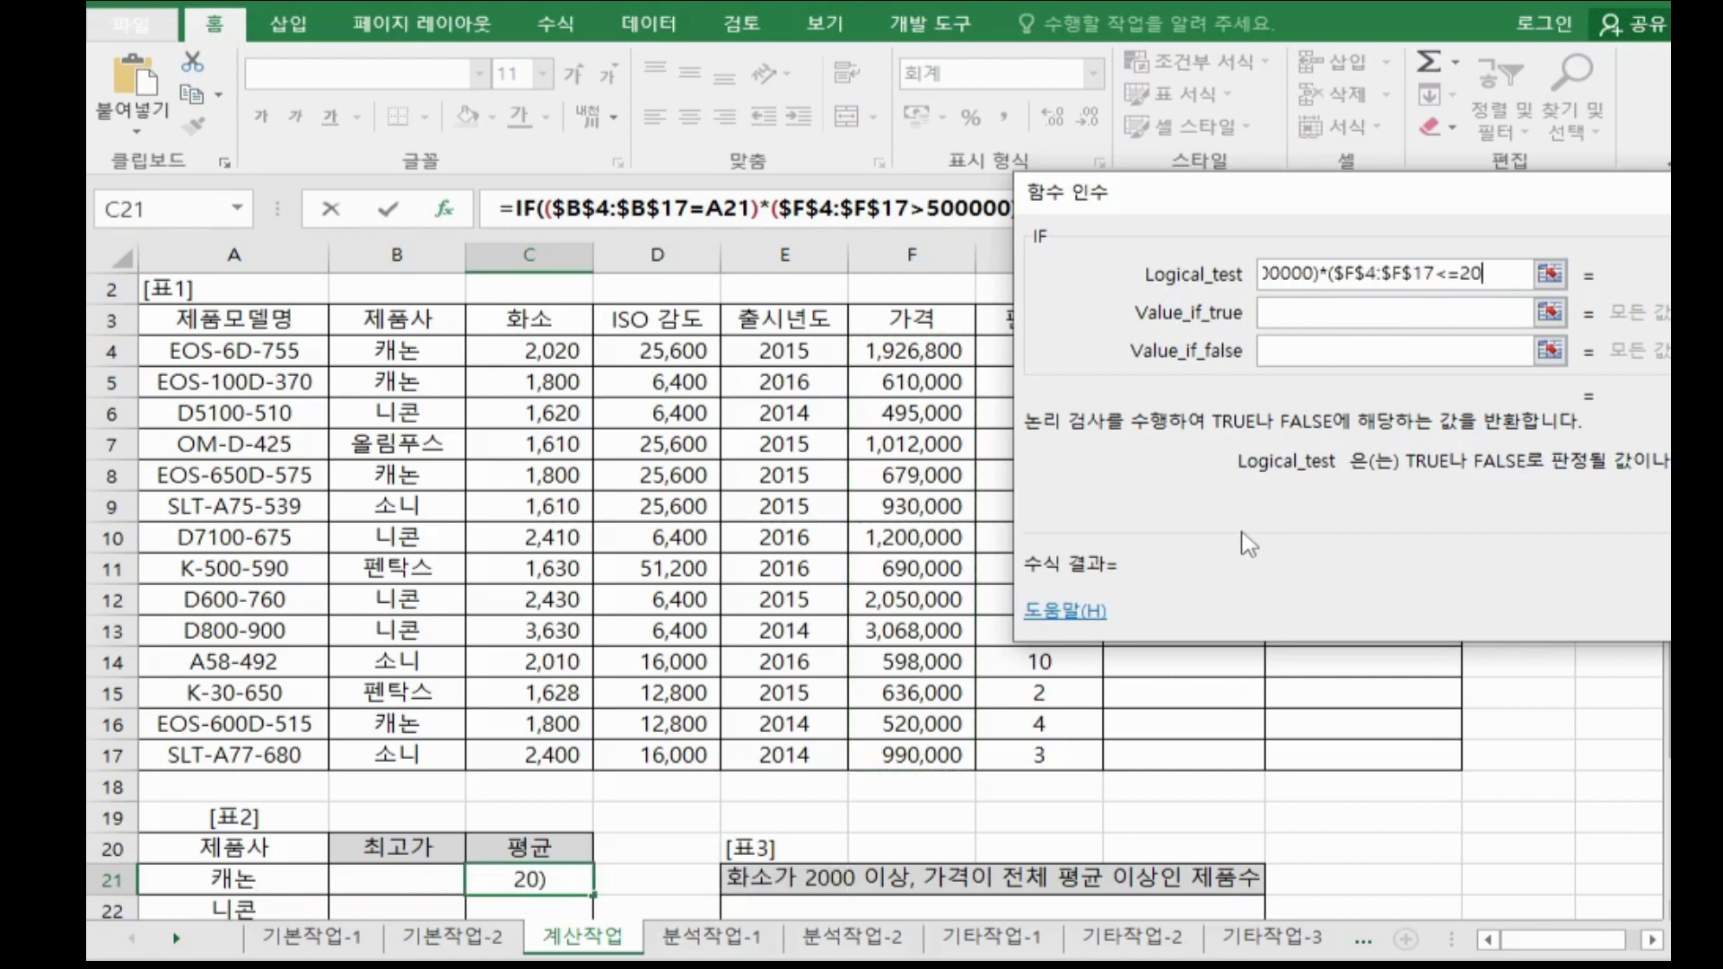
pyautogui.write('00000)')
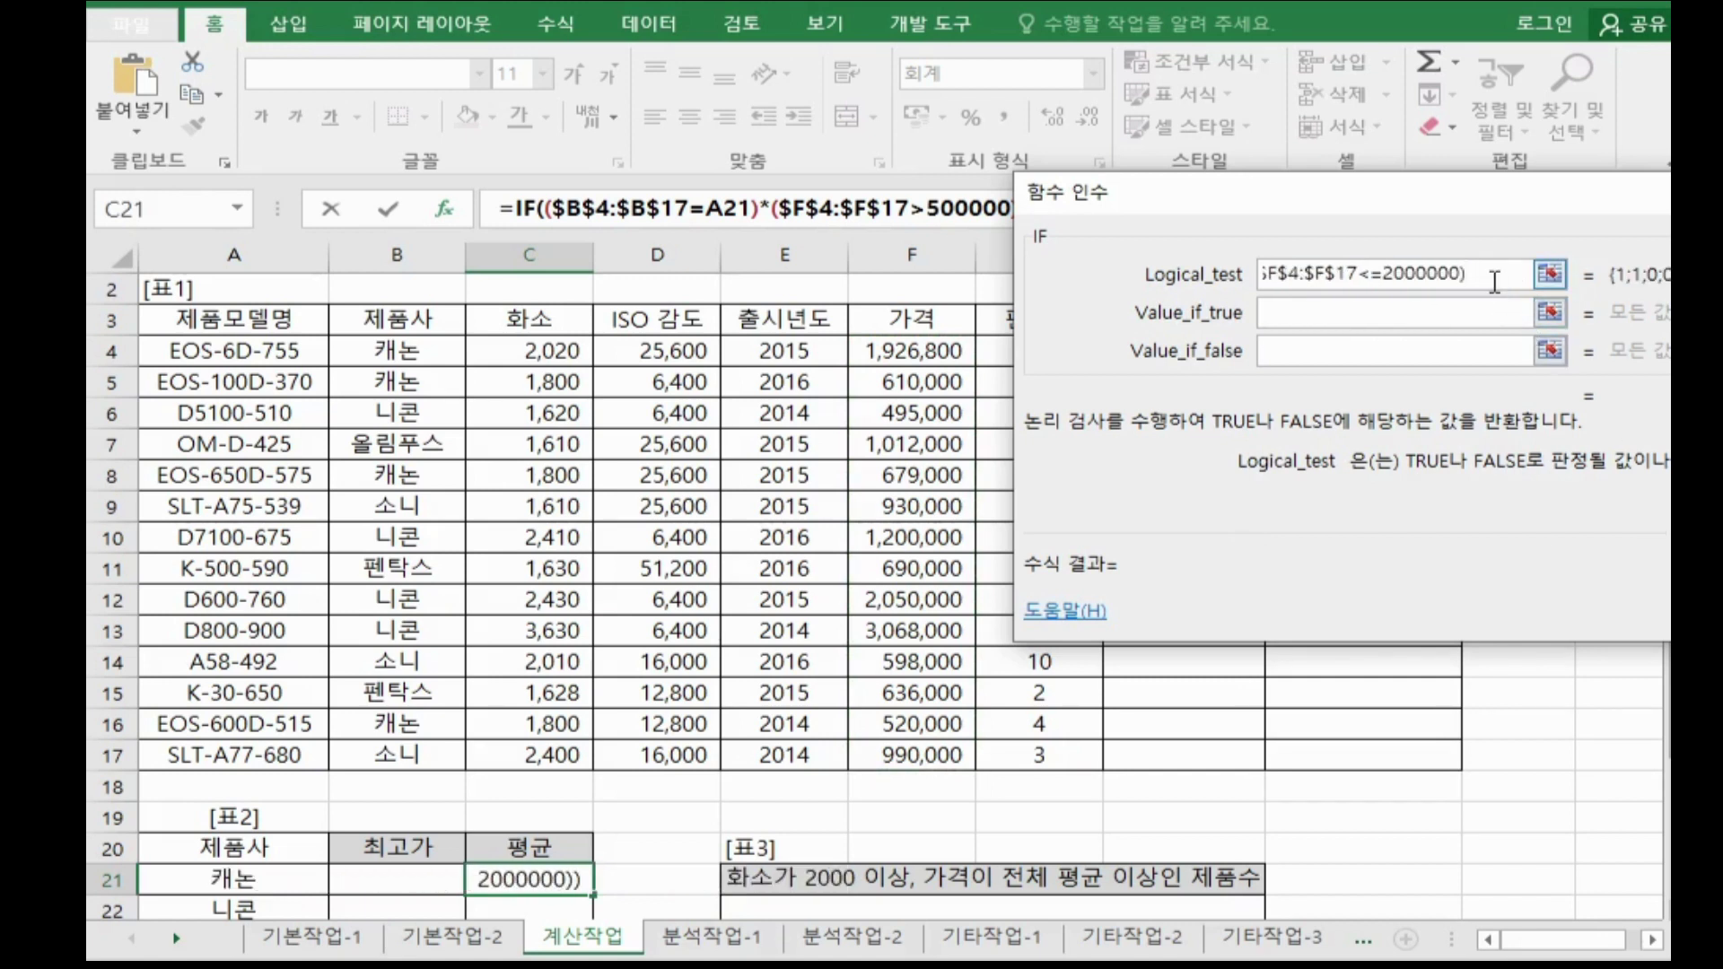
# - Replace the condition line in the Notepad notes with the full three-condition logical test and highlight 값범위 in the syntax
pyautogui.hotkey('shift', 'Home')
pyautogui.hotkey('ctrl', 'c')
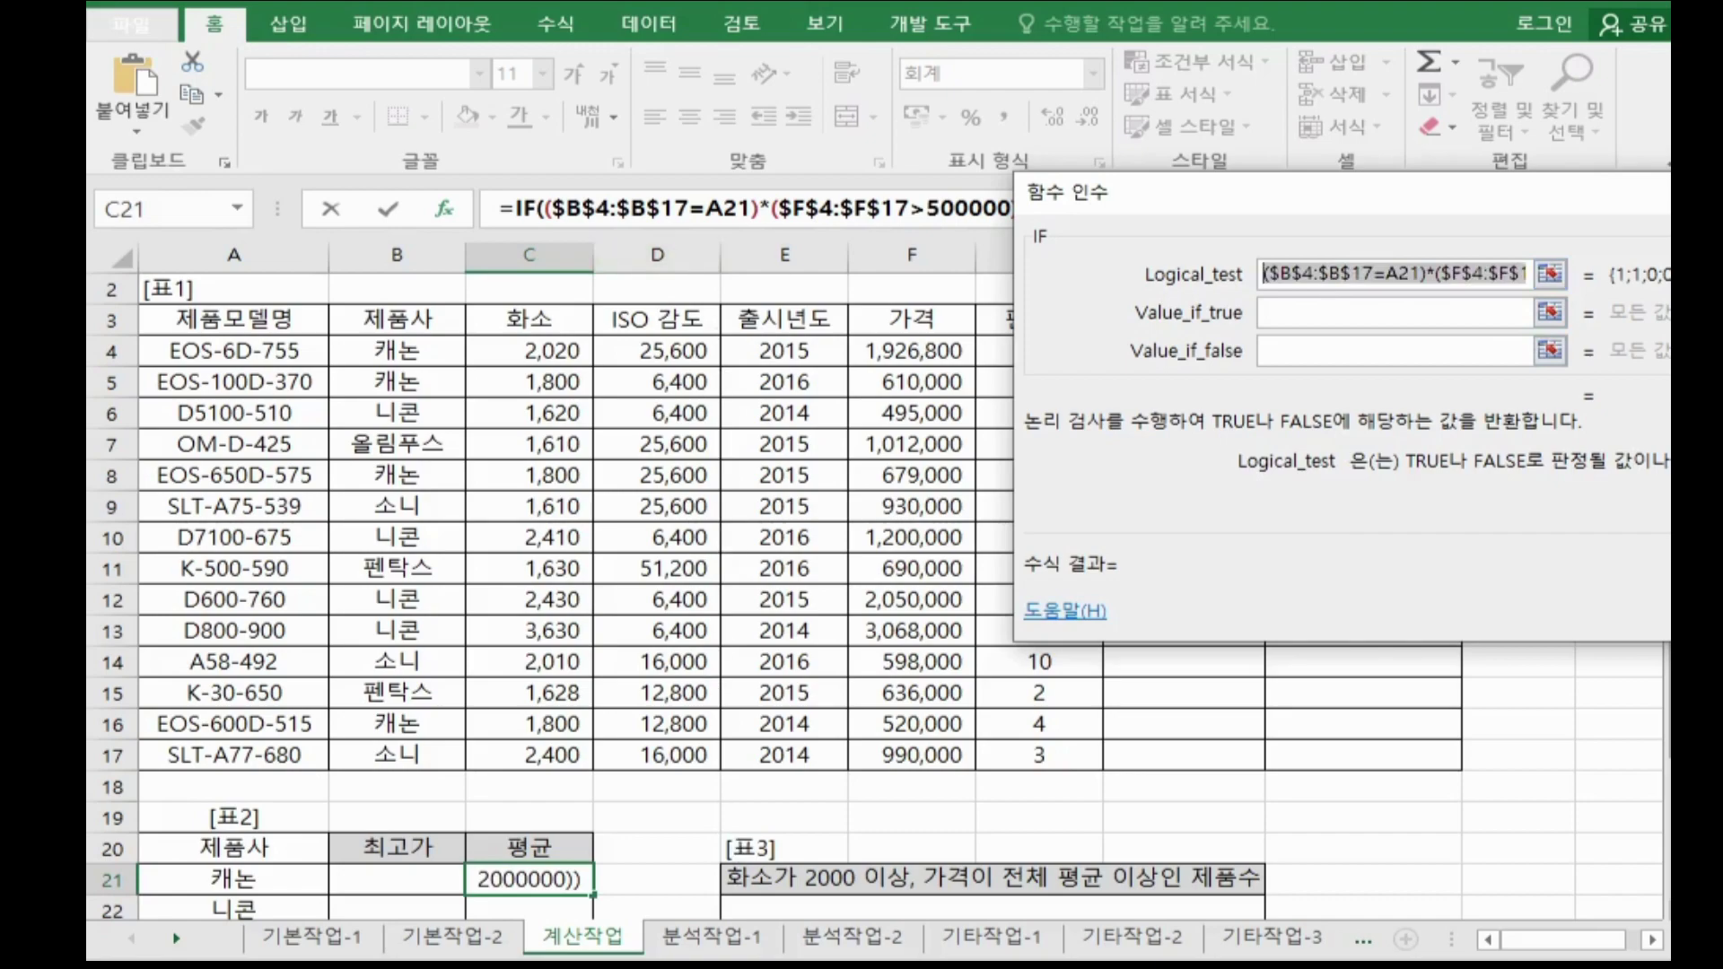
pyautogui.hotkey('alt', 'Tab')
pyautogui.moveTo(1104, 377); pyautogui.dragTo(90, 378)
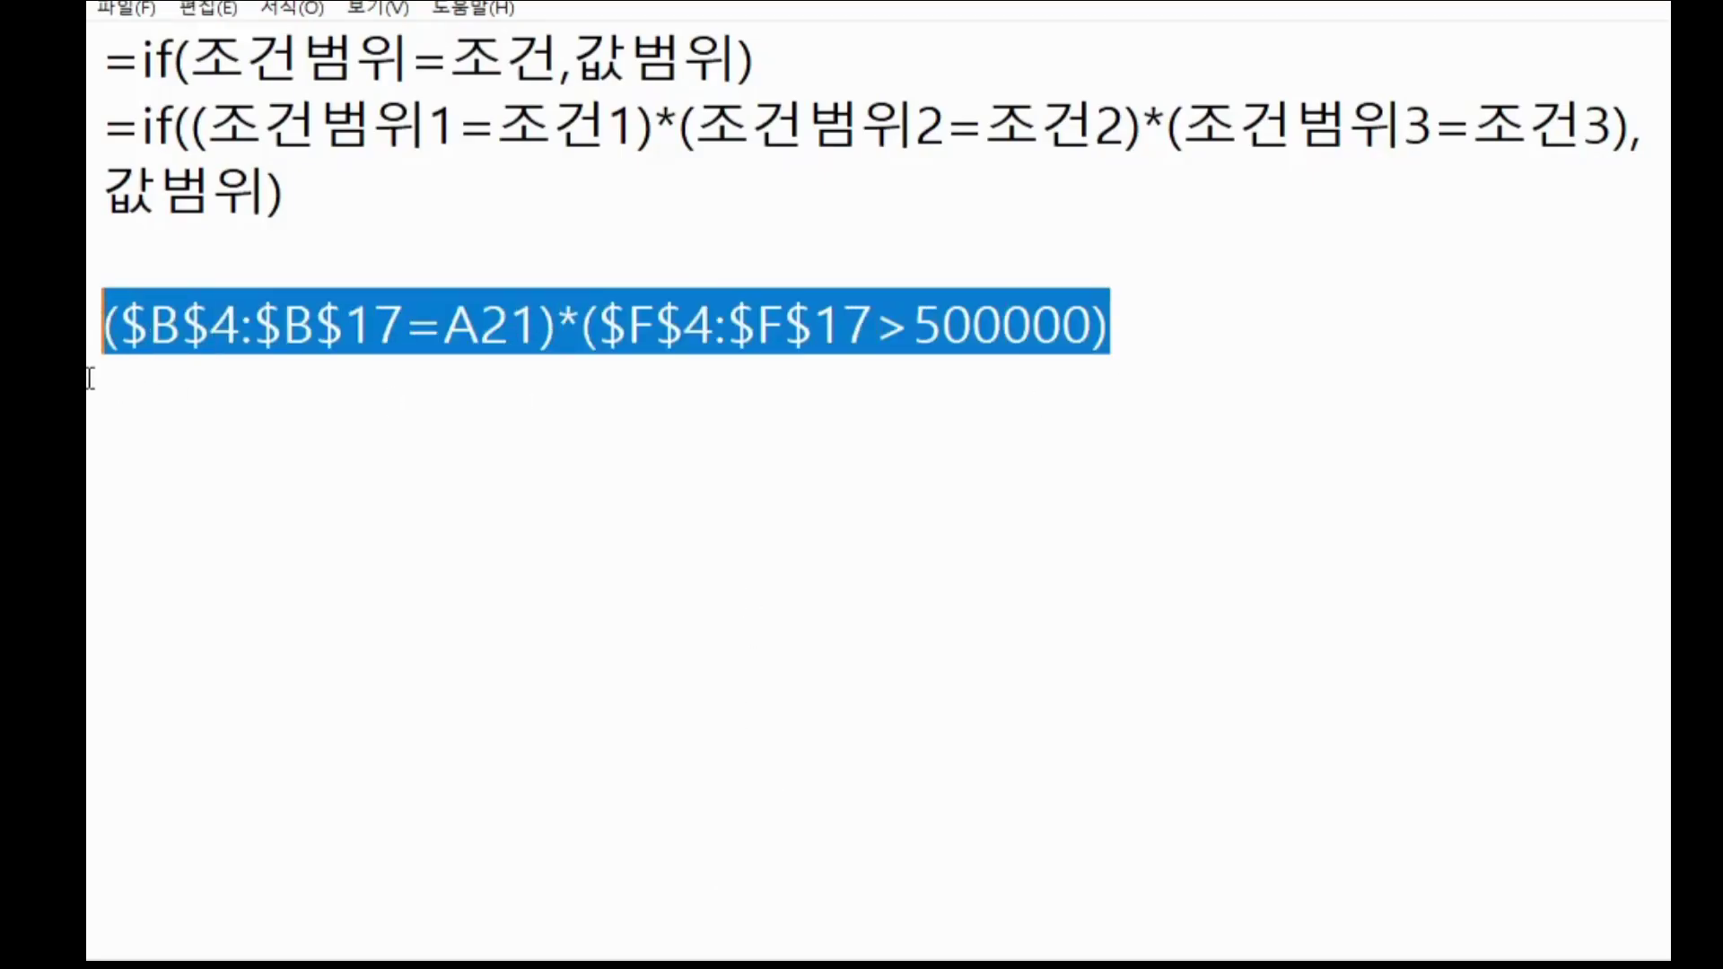
pyautogui.hotkey('ctrl', 'v')
pyautogui.doubleClick(184, 191)
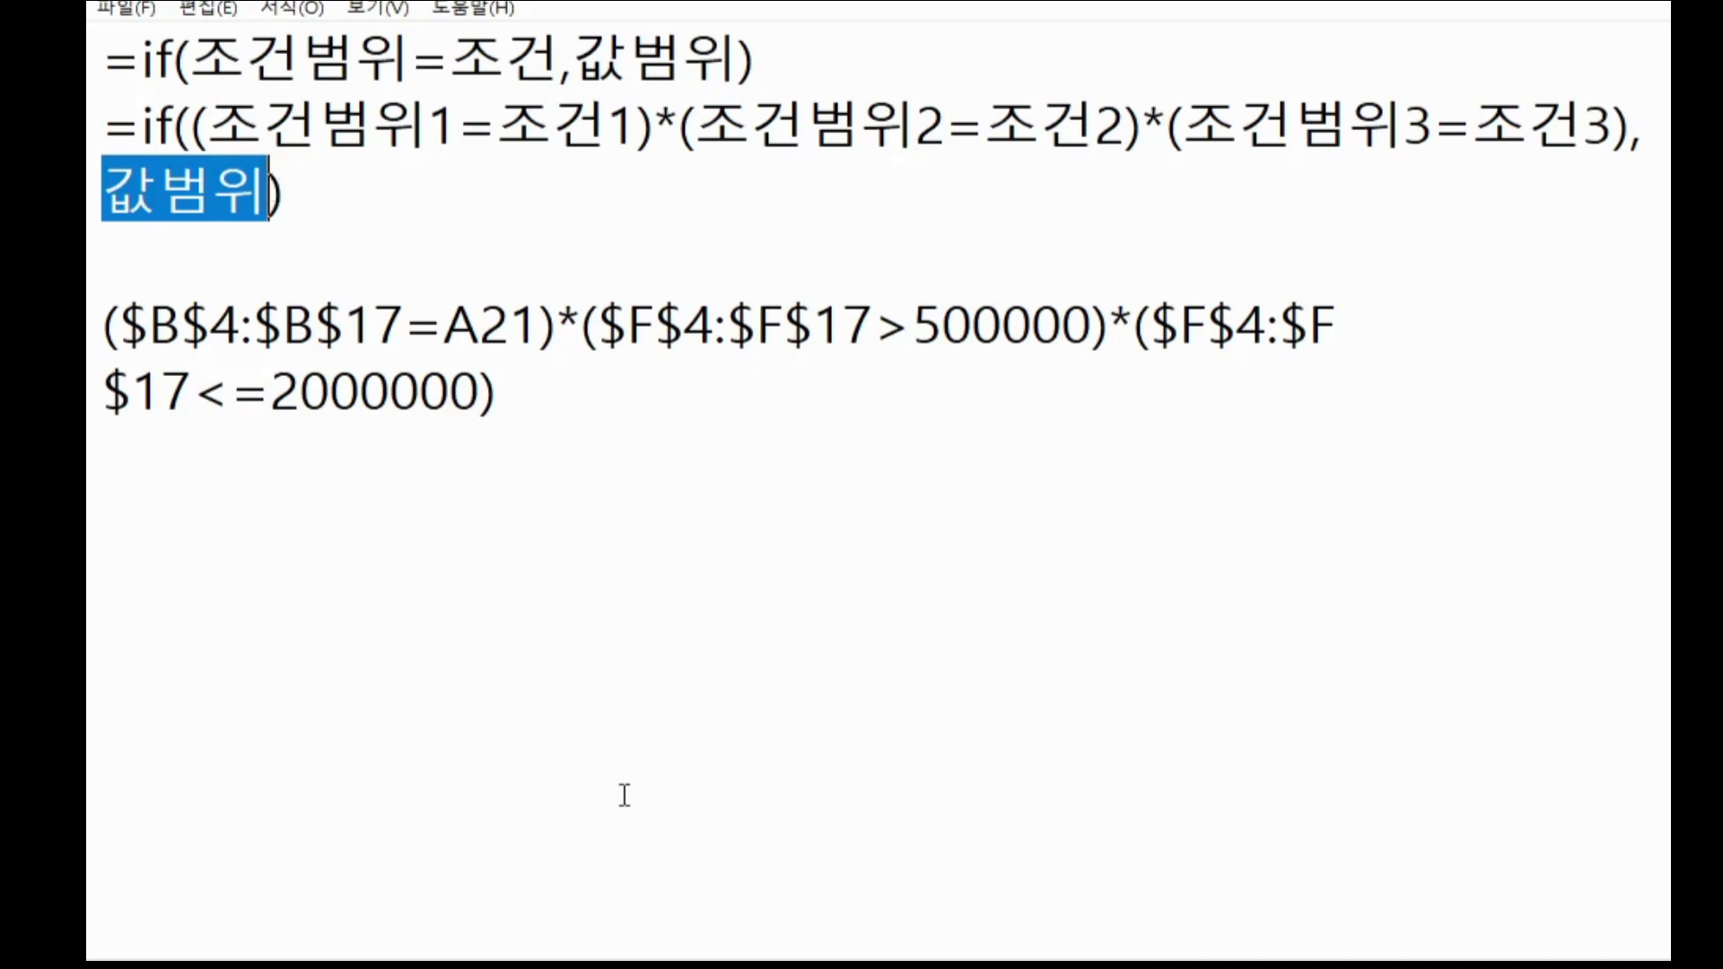
# - Return to Excel and set the IF function's true value to the absolute price range $F$4:$F$17
pyautogui.hotkey('alt', 'Tab')
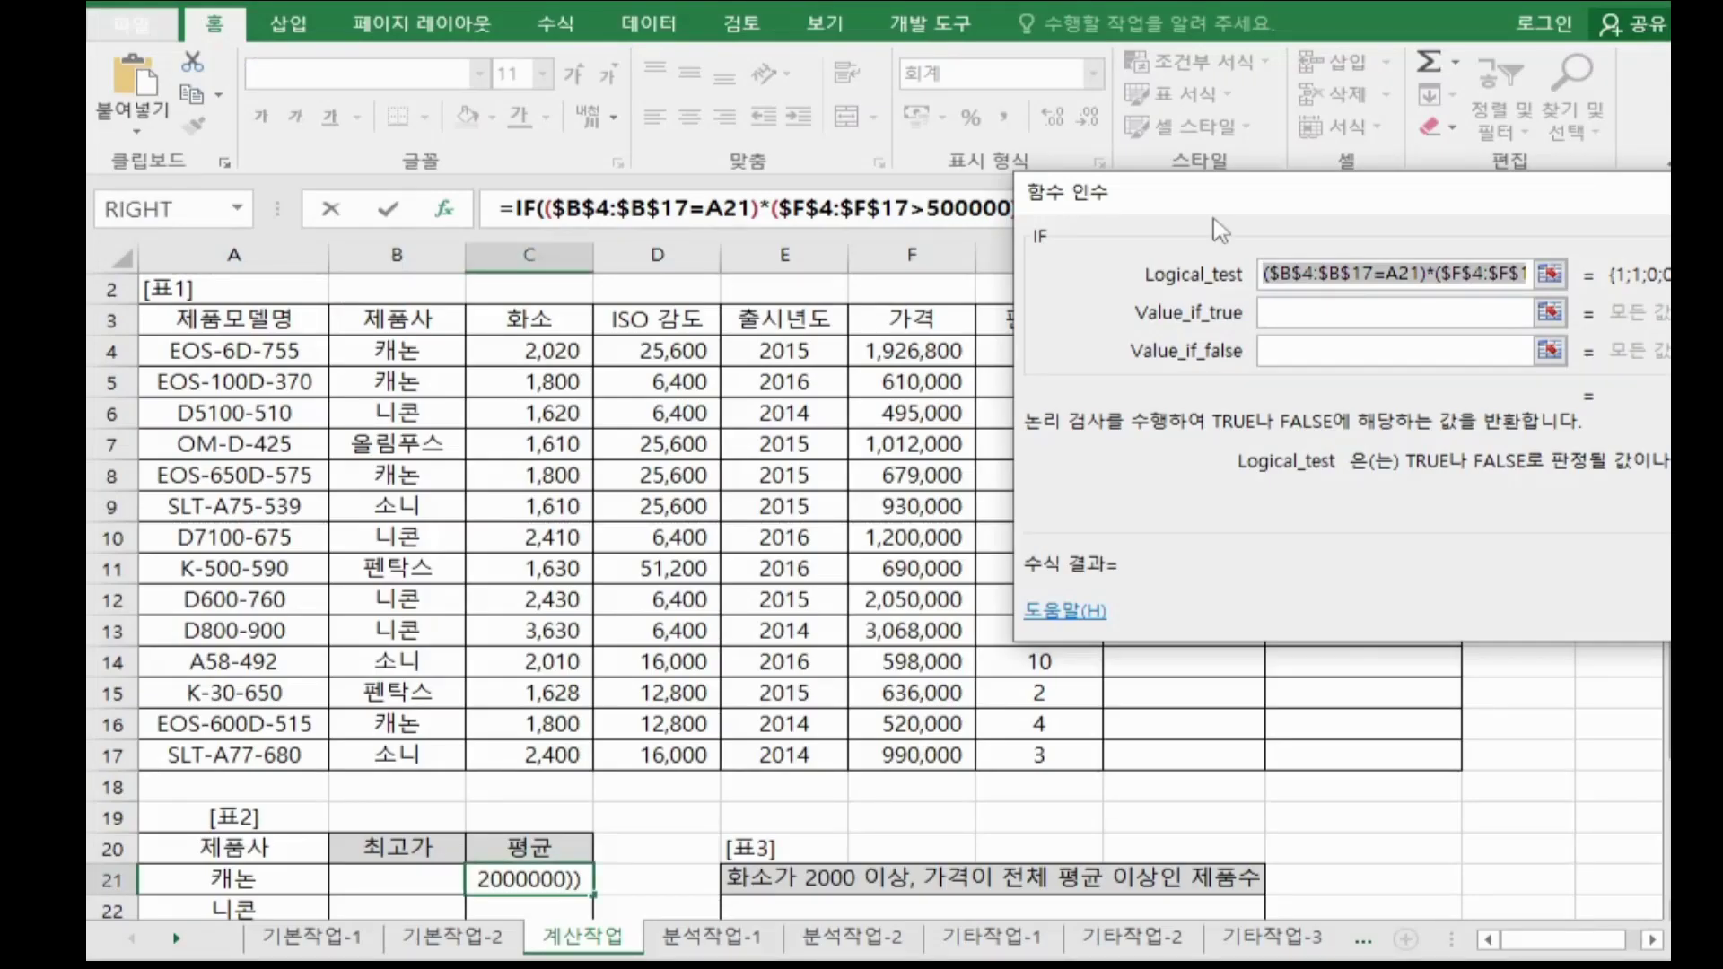
pyautogui.moveTo(1224, 240); pyautogui.dragTo(1210, 159)
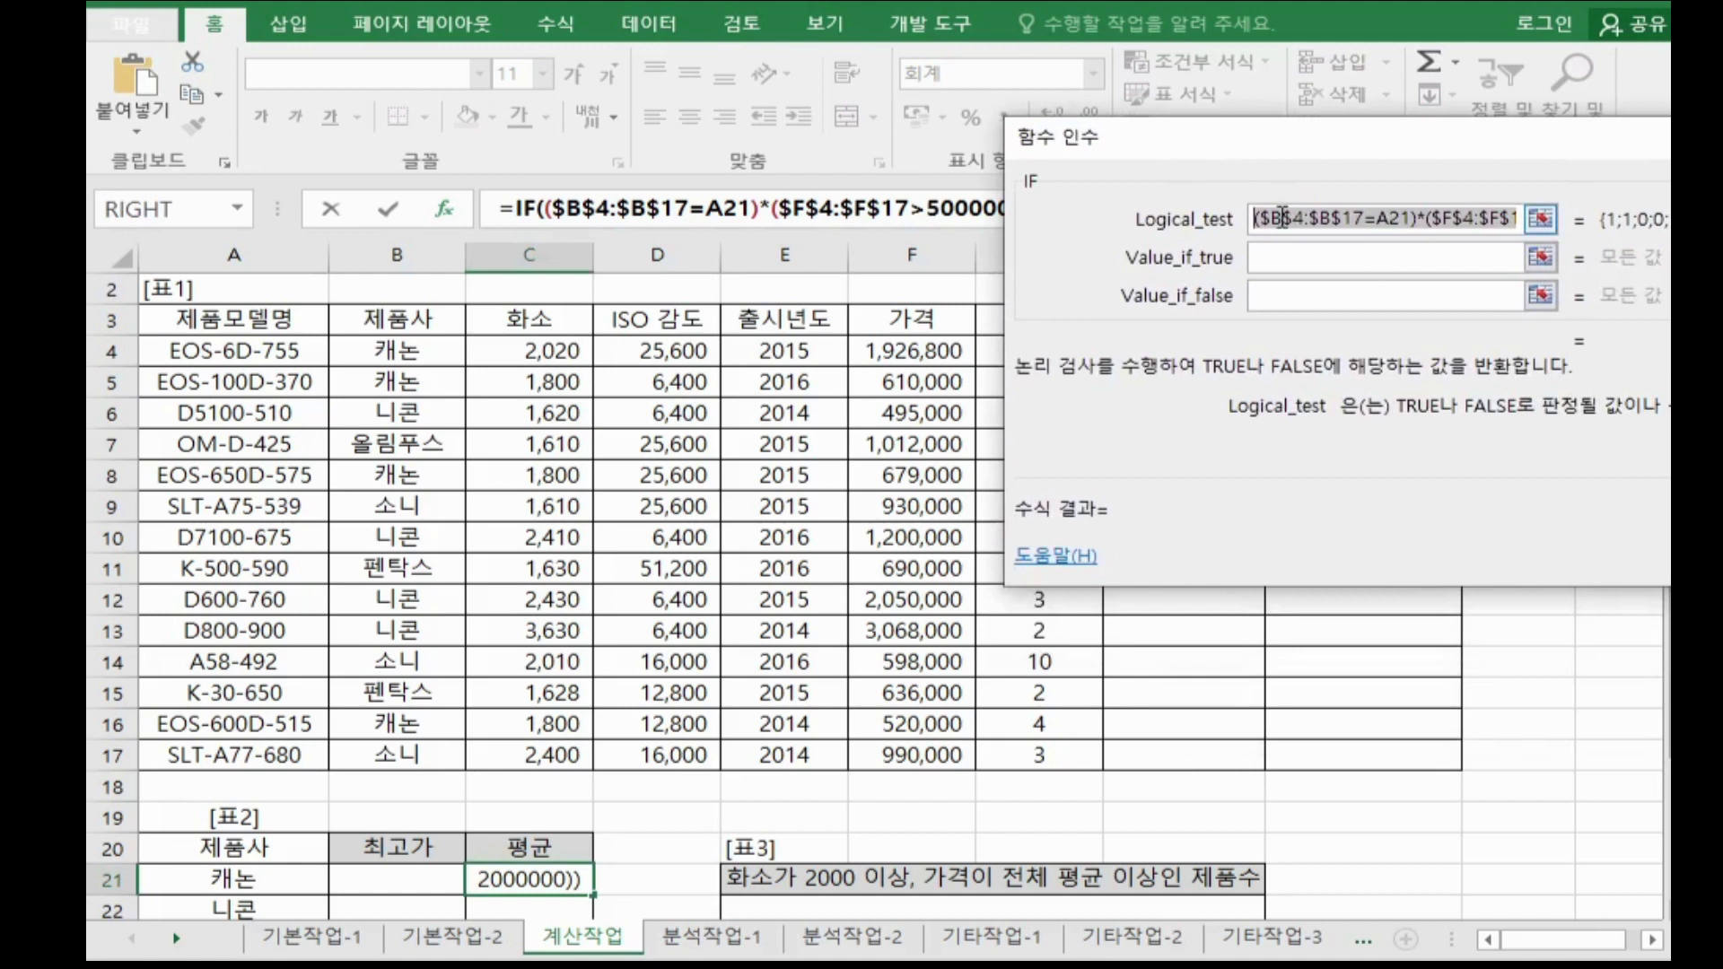
pyautogui.click(1289, 255)
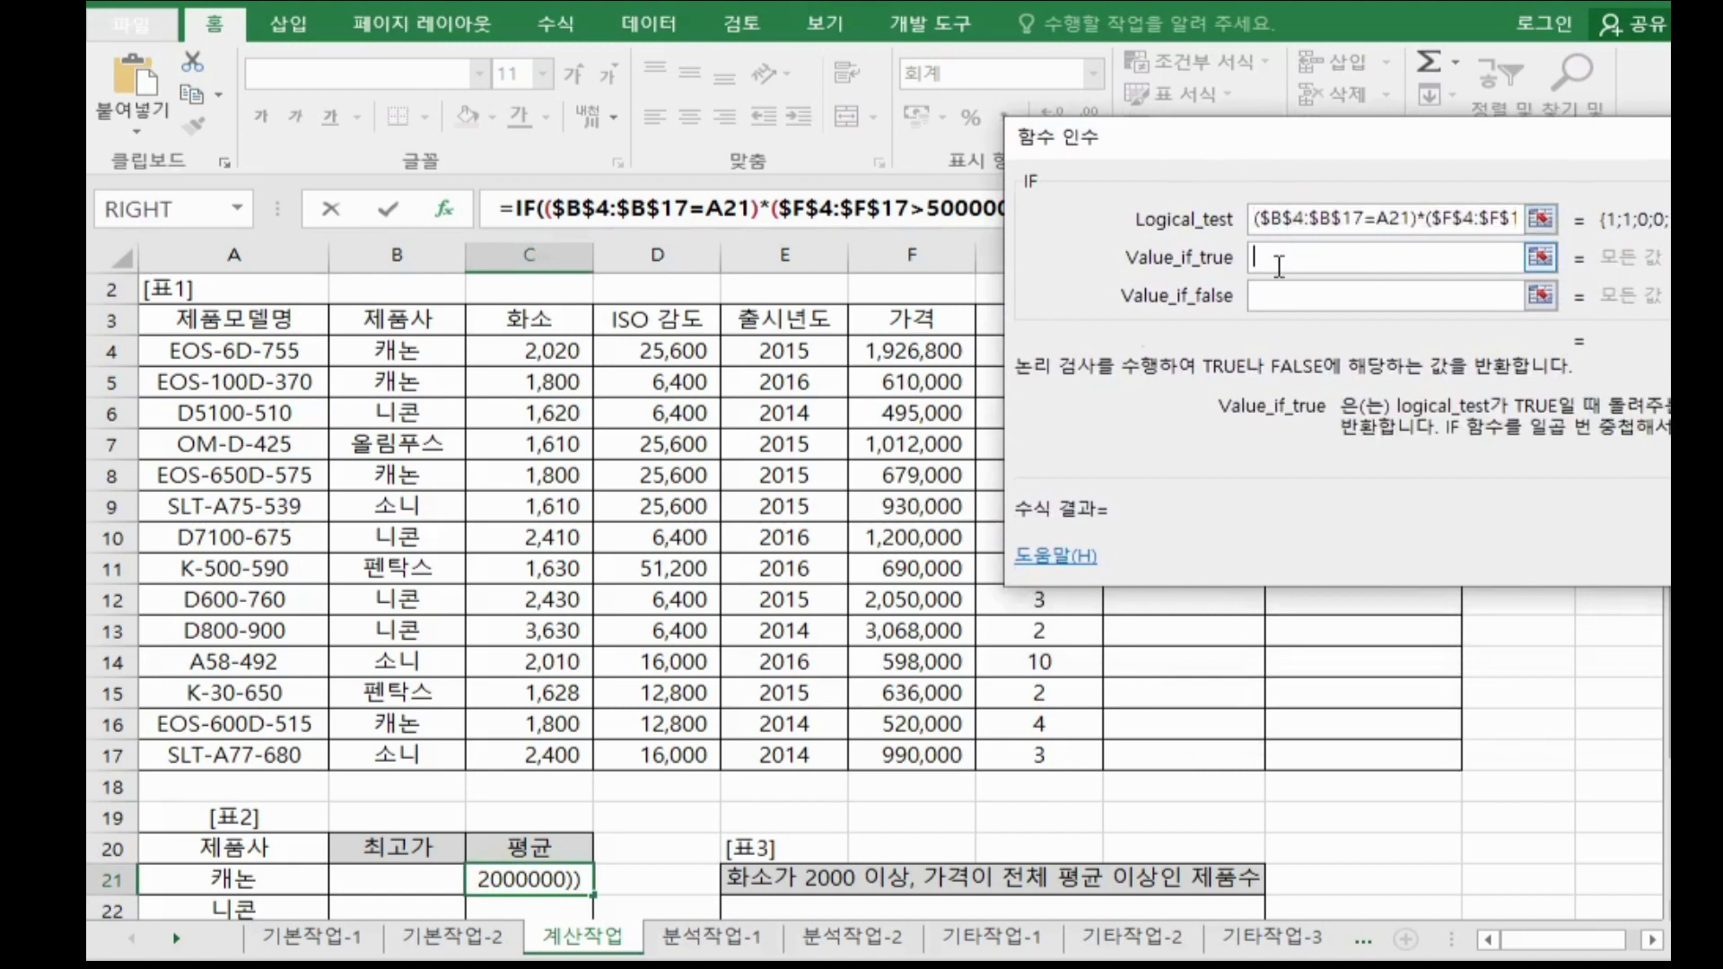
pyautogui.moveTo(898, 355); pyautogui.dragTo(893, 752)
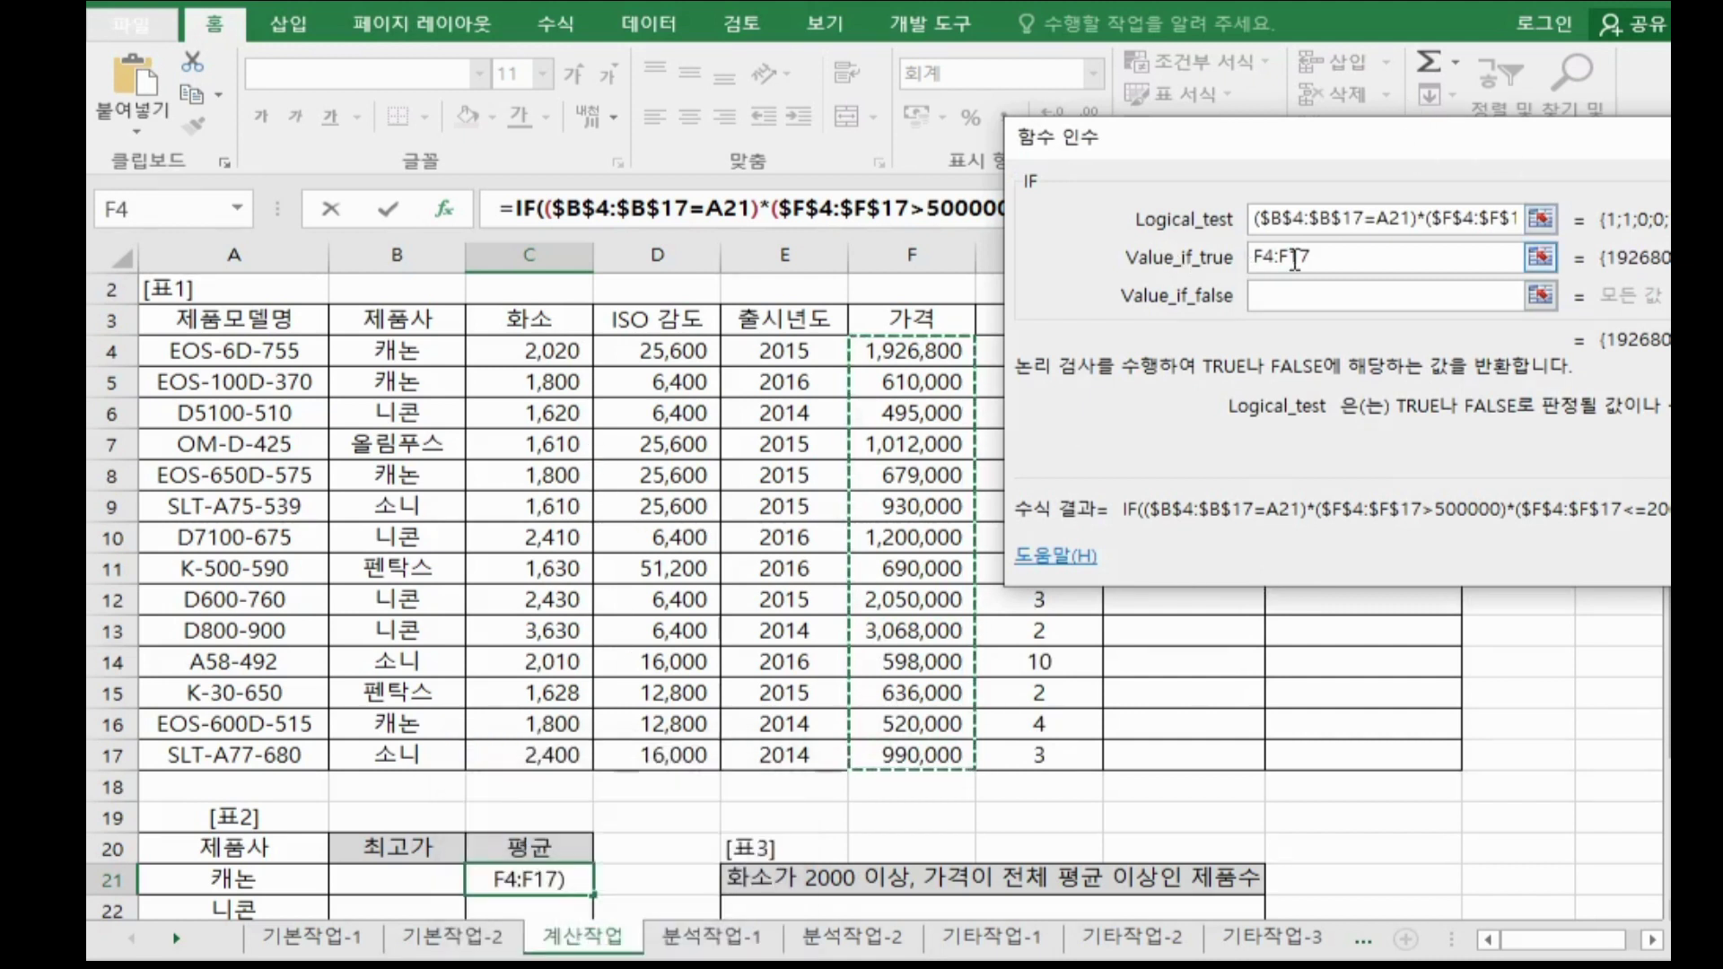
pyautogui.press('F4')
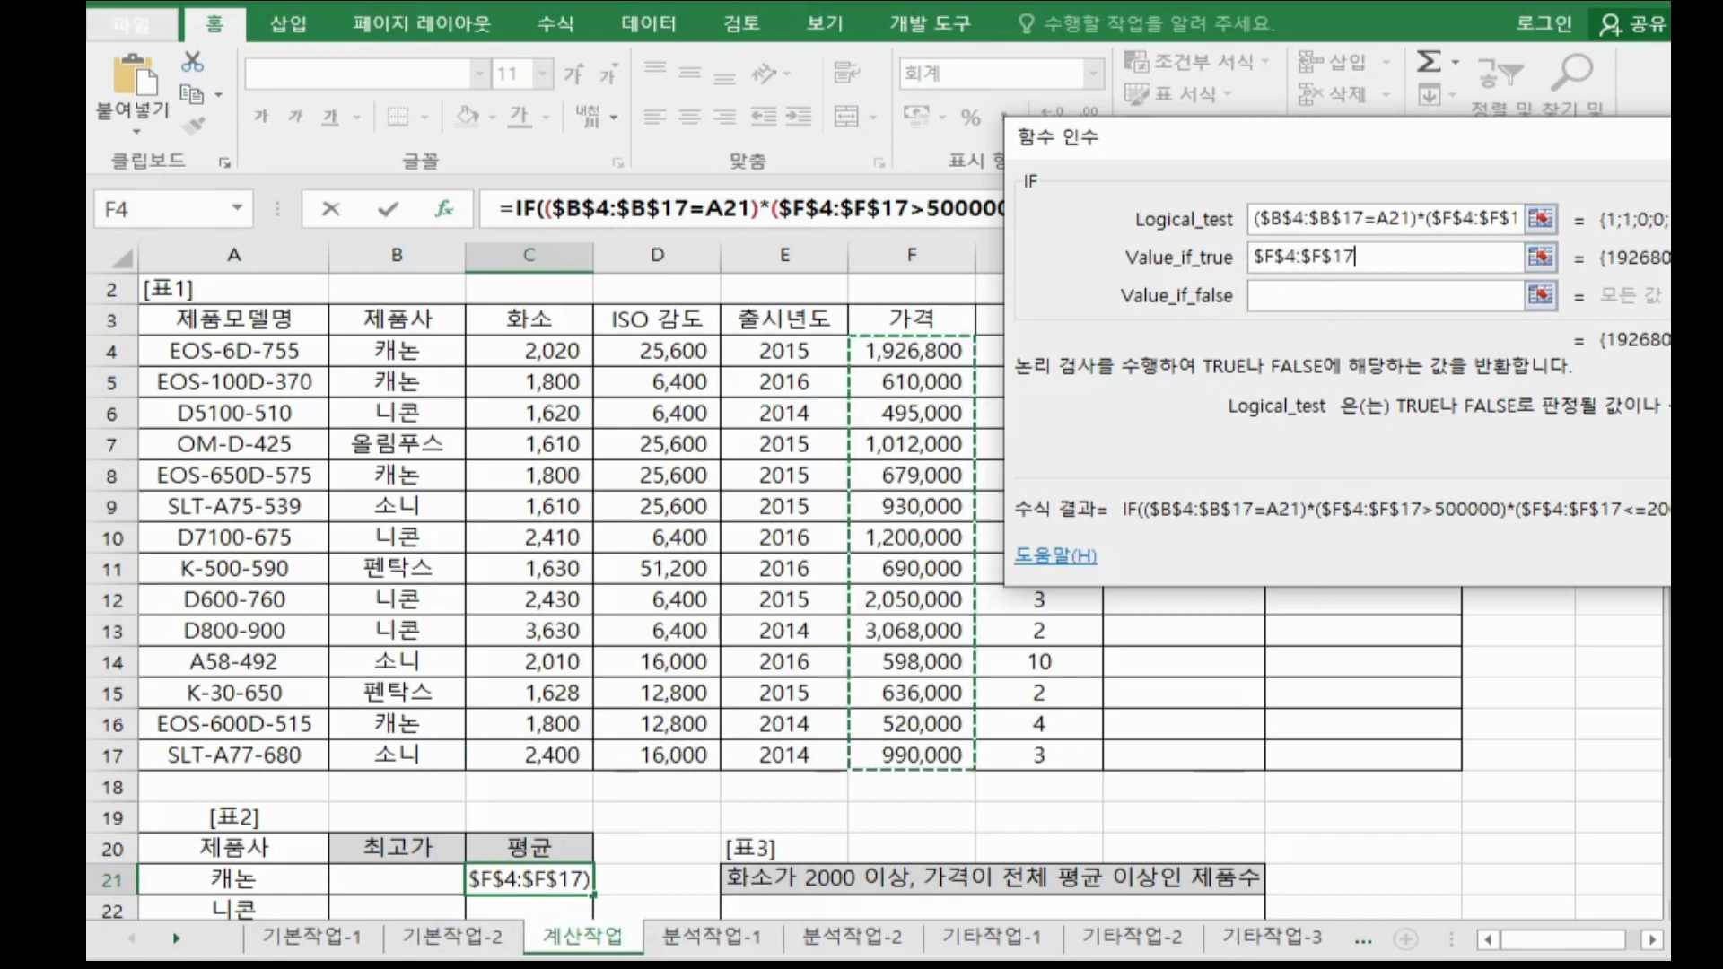
# - Copy the true-value range $F$4:$F$17 into the Notepad notes, one blank line below the three-condition logical test
pyautogui.hotkey('alt', 'Tab')
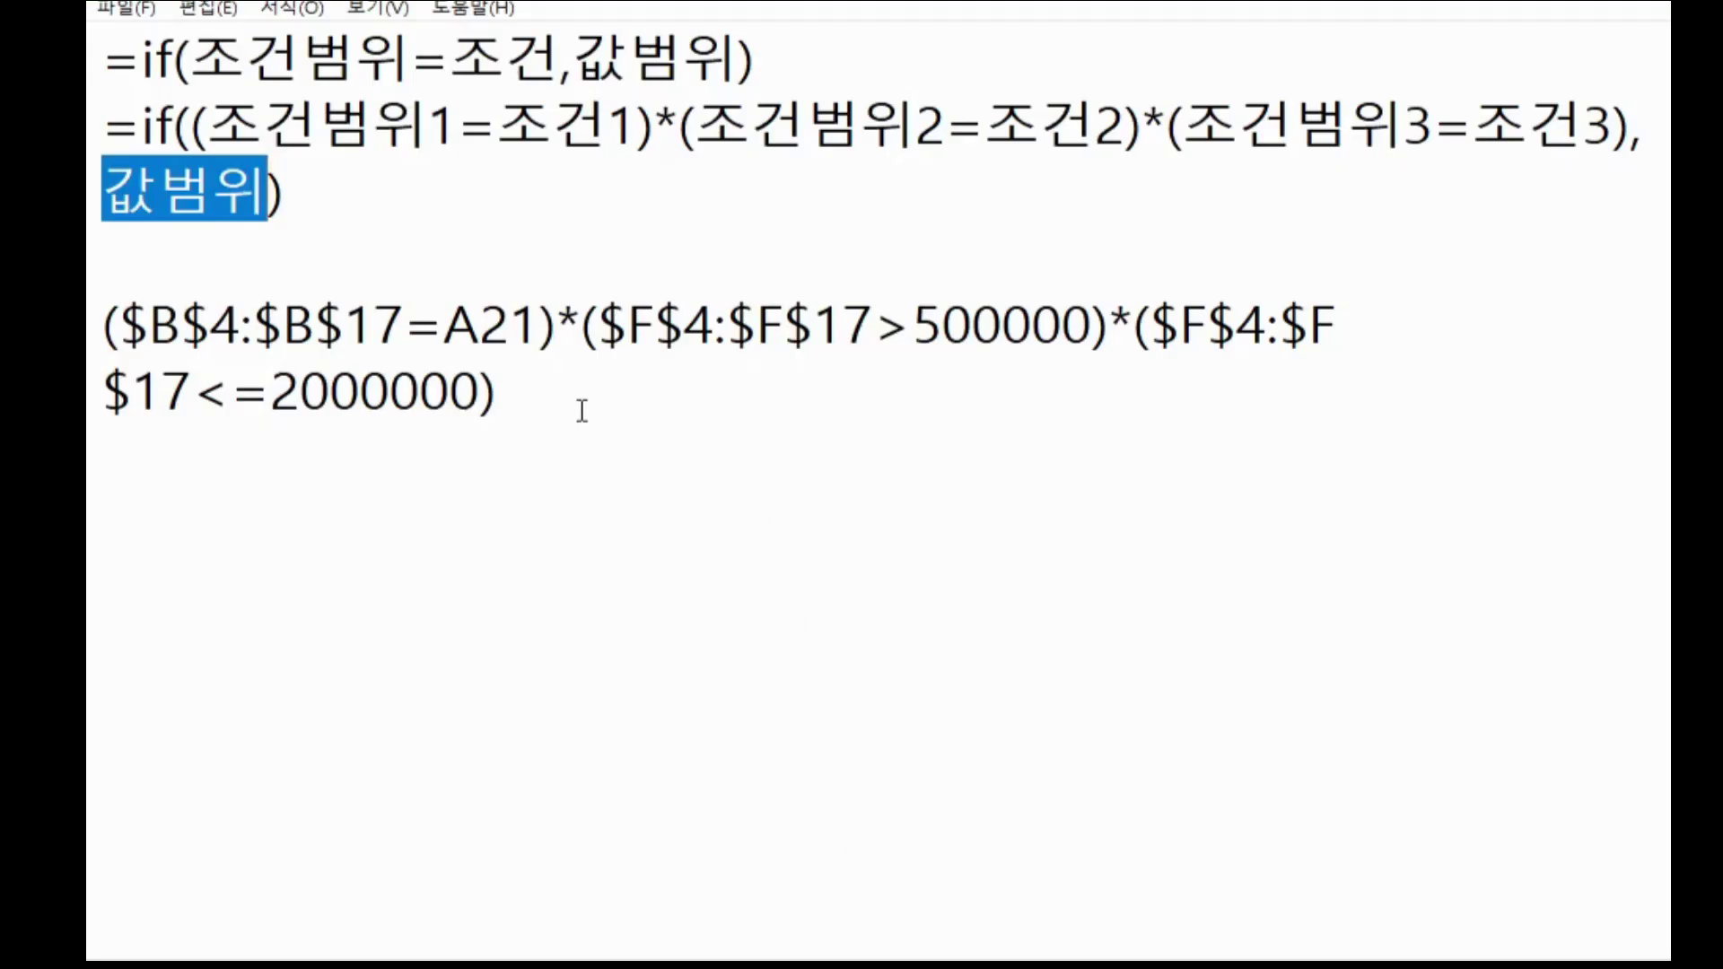
pyautogui.moveTo(580, 412); pyautogui.dragTo(89, 320)
pyautogui.click(679, 477)
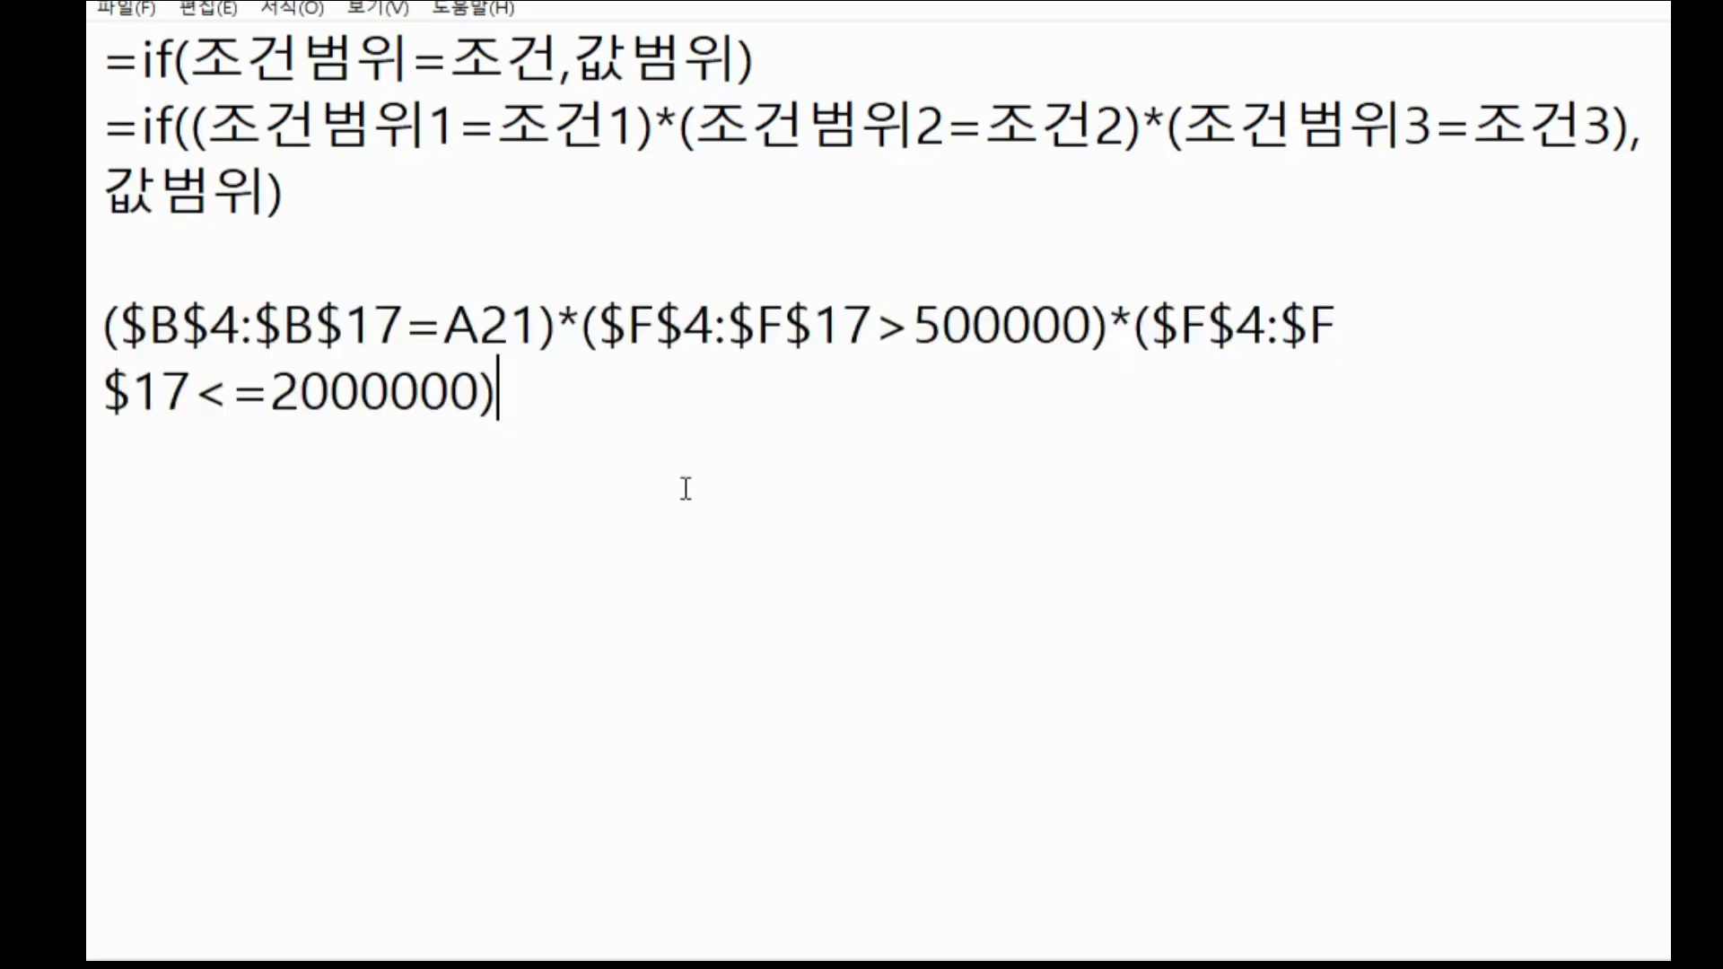
pyautogui.hotkey('alt', 'Tab')
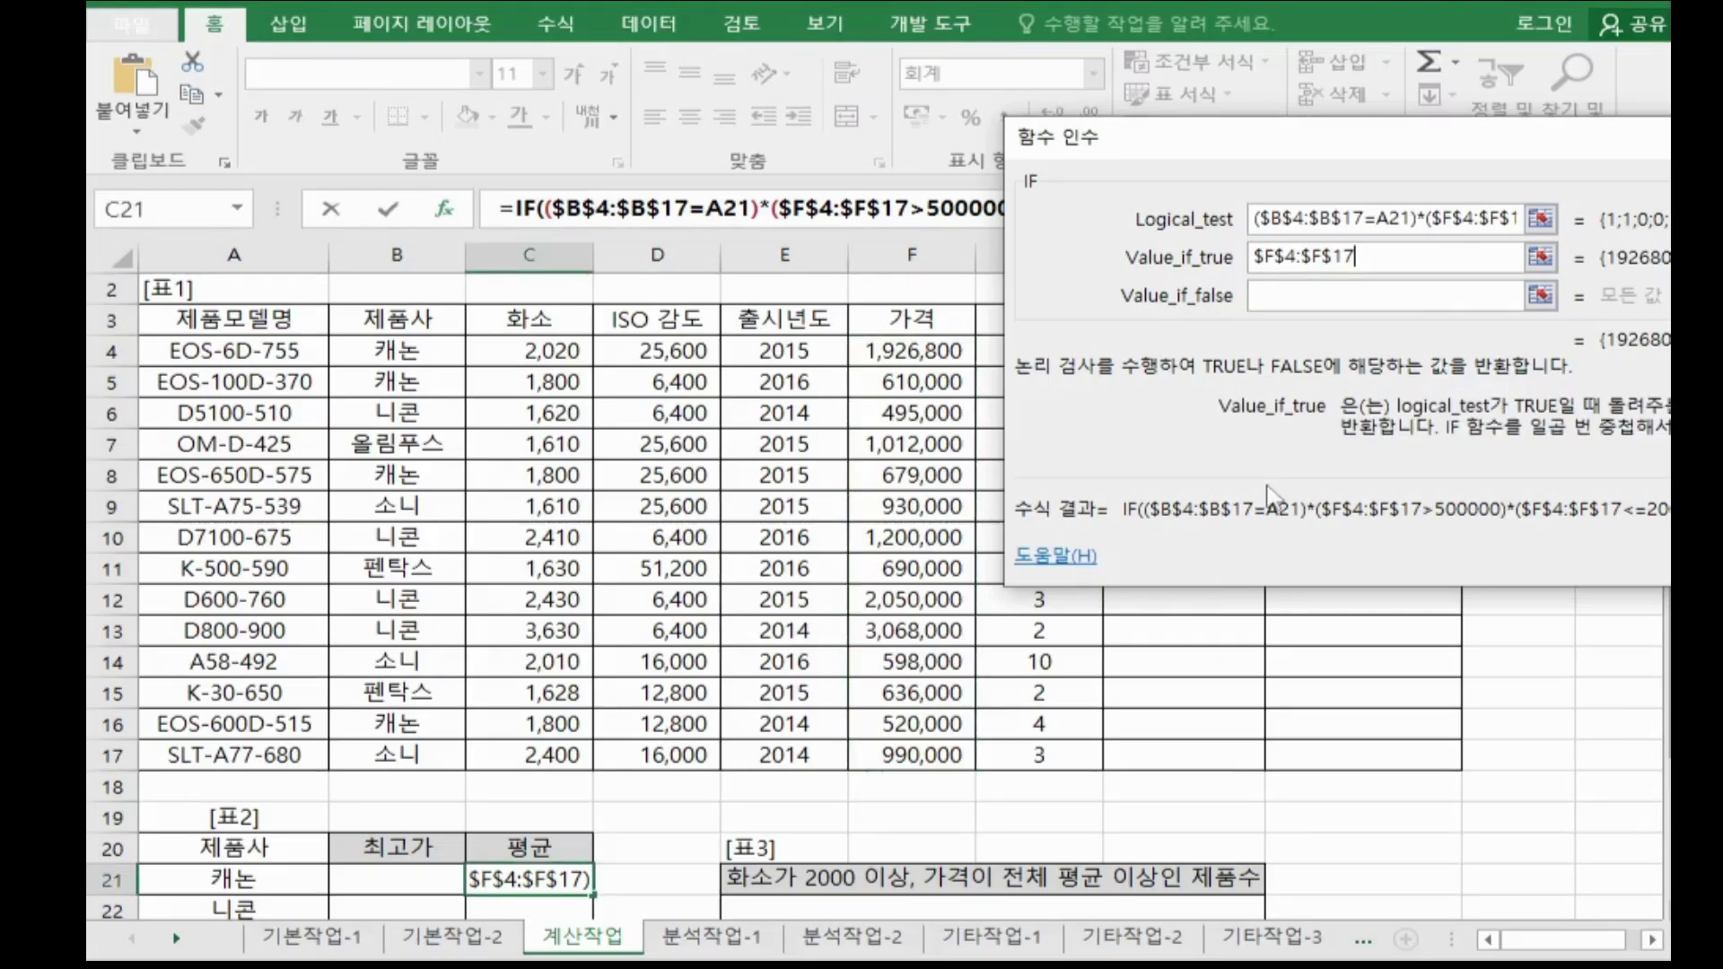
pyautogui.moveTo(1423, 262); pyautogui.dragTo(1253, 258)
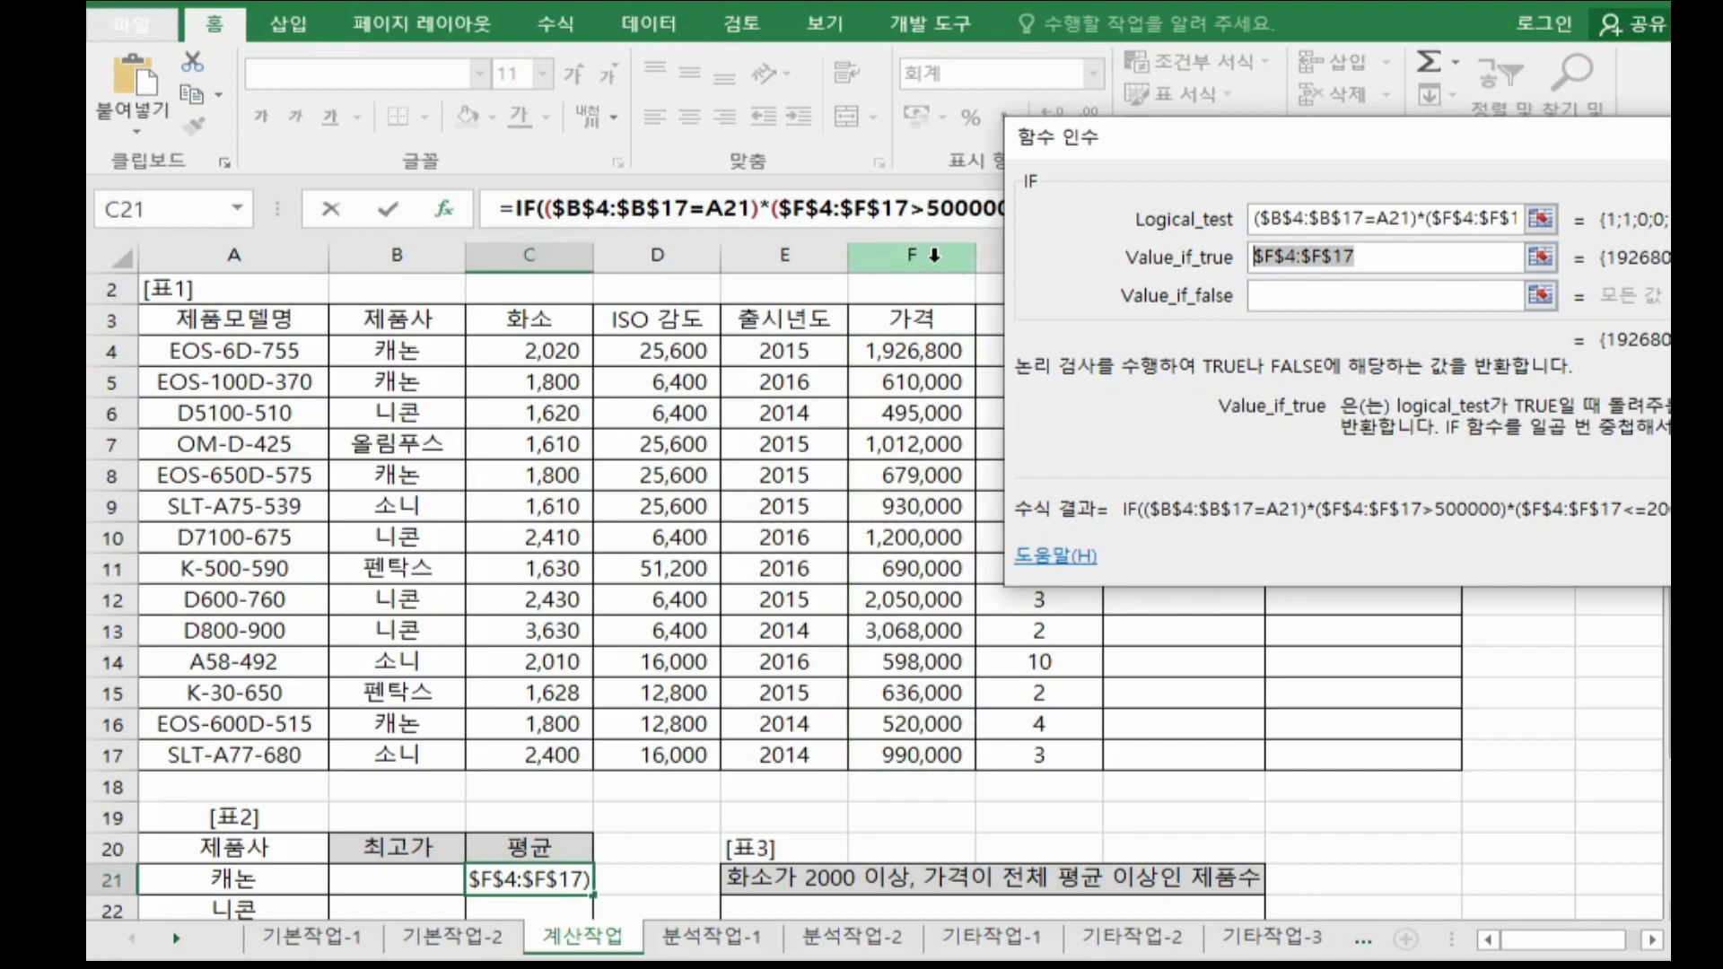
pyautogui.hotkey('ctrl', 'c')
pyautogui.hotkey('alt', 'Tab')
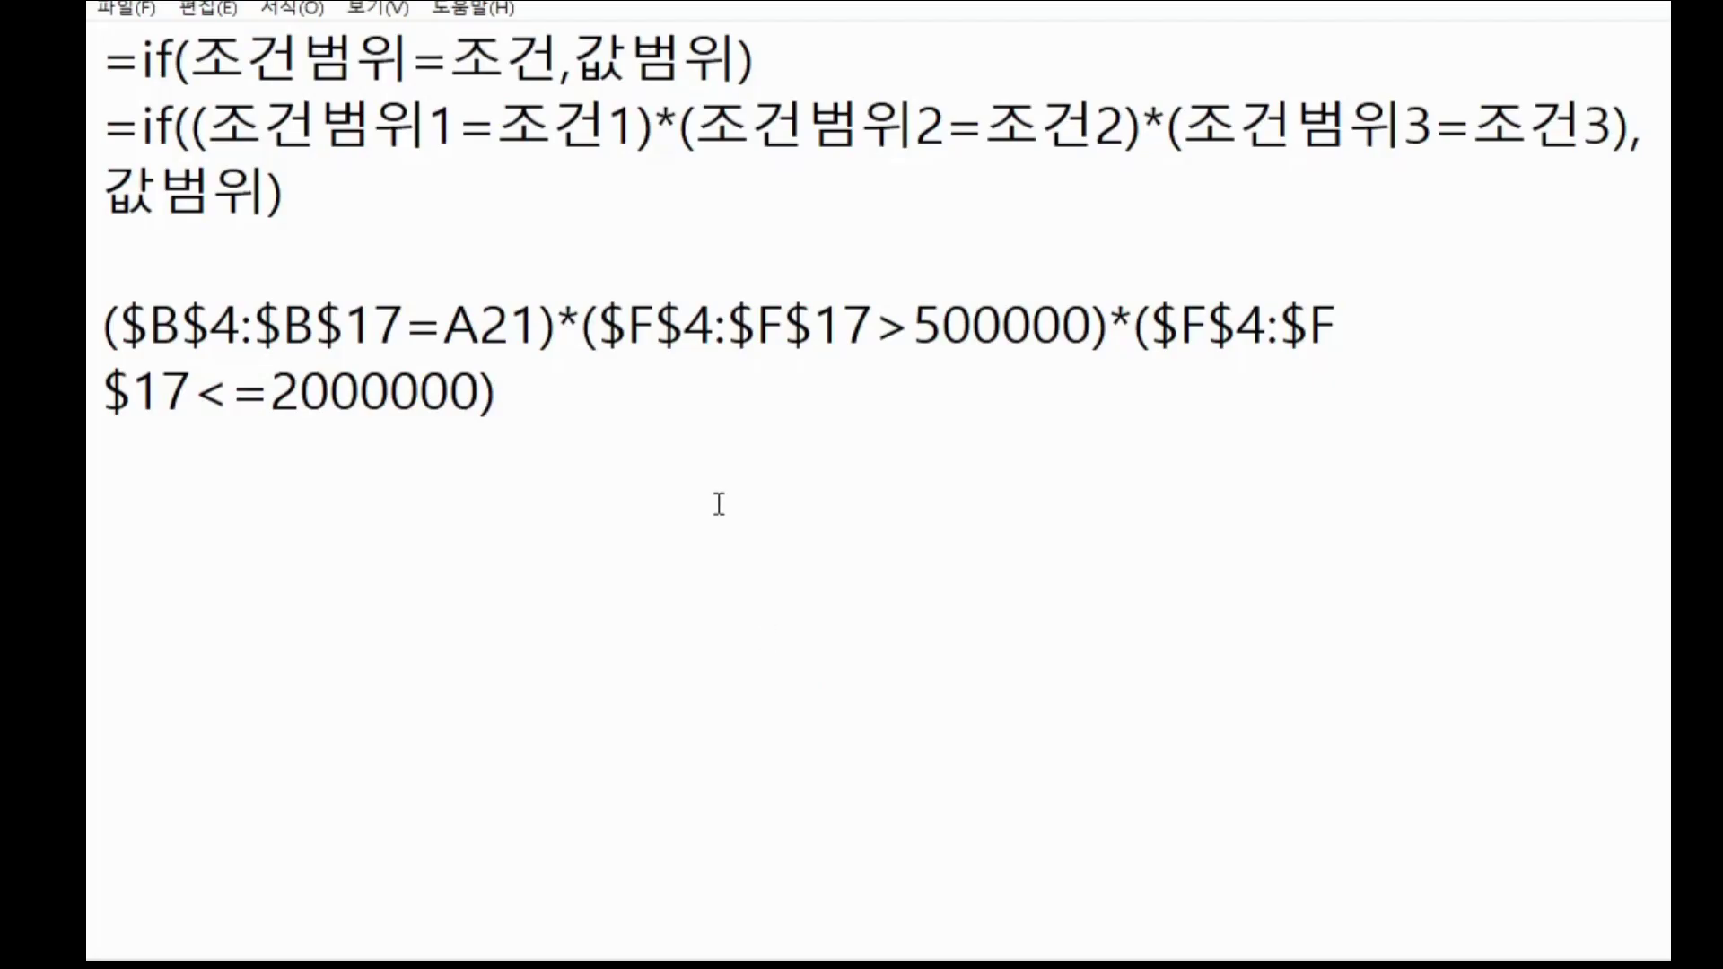
pyautogui.press('Return')
pyautogui.press('Return')
pyautogui.hotkey('ctrl', 'v')
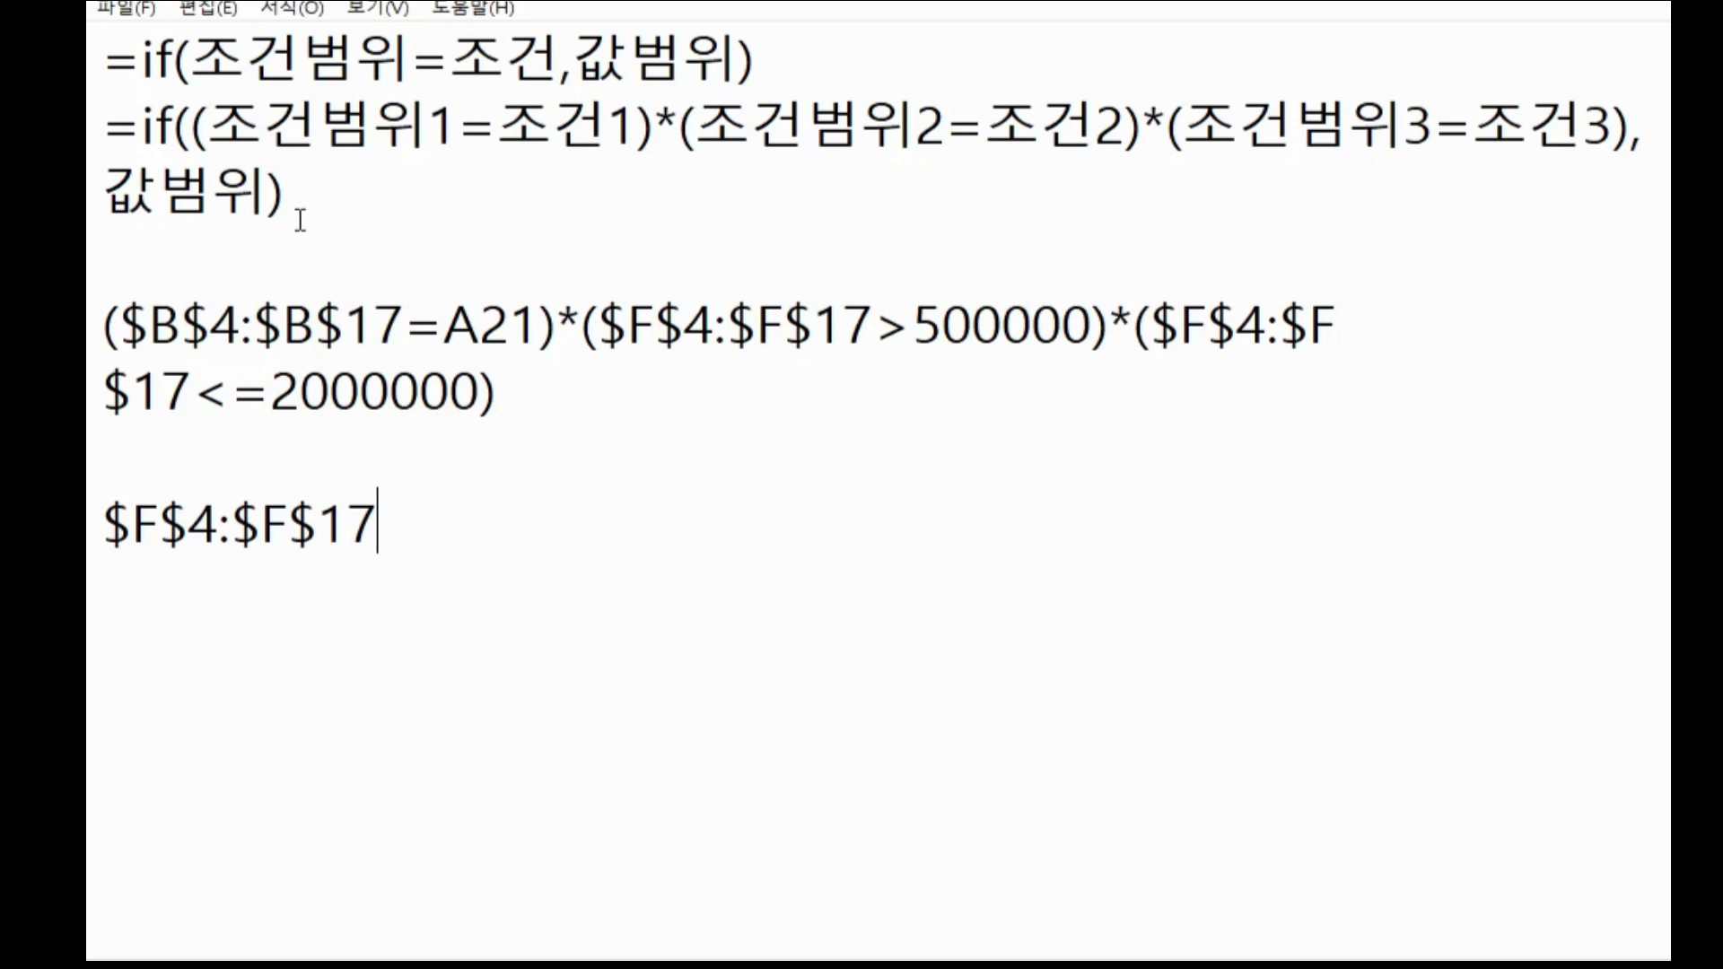
# - Highlight the multi-condition IF syntax in the notes, including its conditions and 값범위, to review the structure
pyautogui.moveTo(141, 125); pyautogui.dragTo(289, 194)
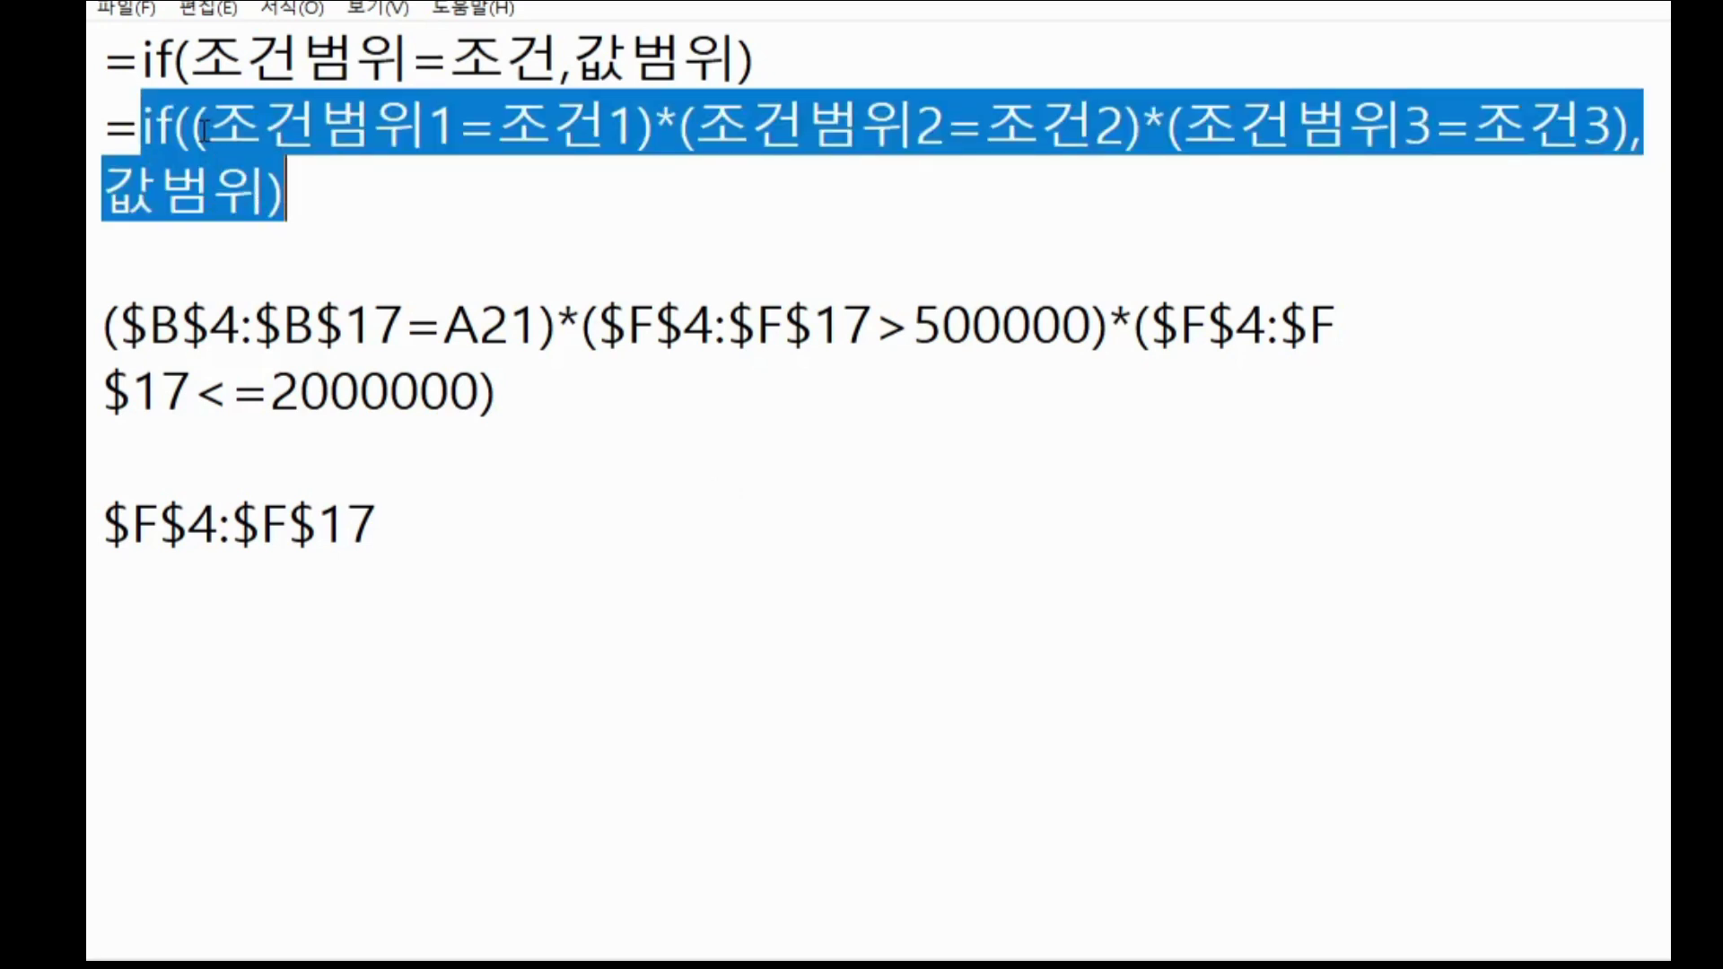
pyautogui.moveTo(208, 126); pyautogui.dragTo(1348, 109)
pyautogui.moveTo(107, 191); pyautogui.dragTo(280, 199)
pyautogui.click(342, 197)
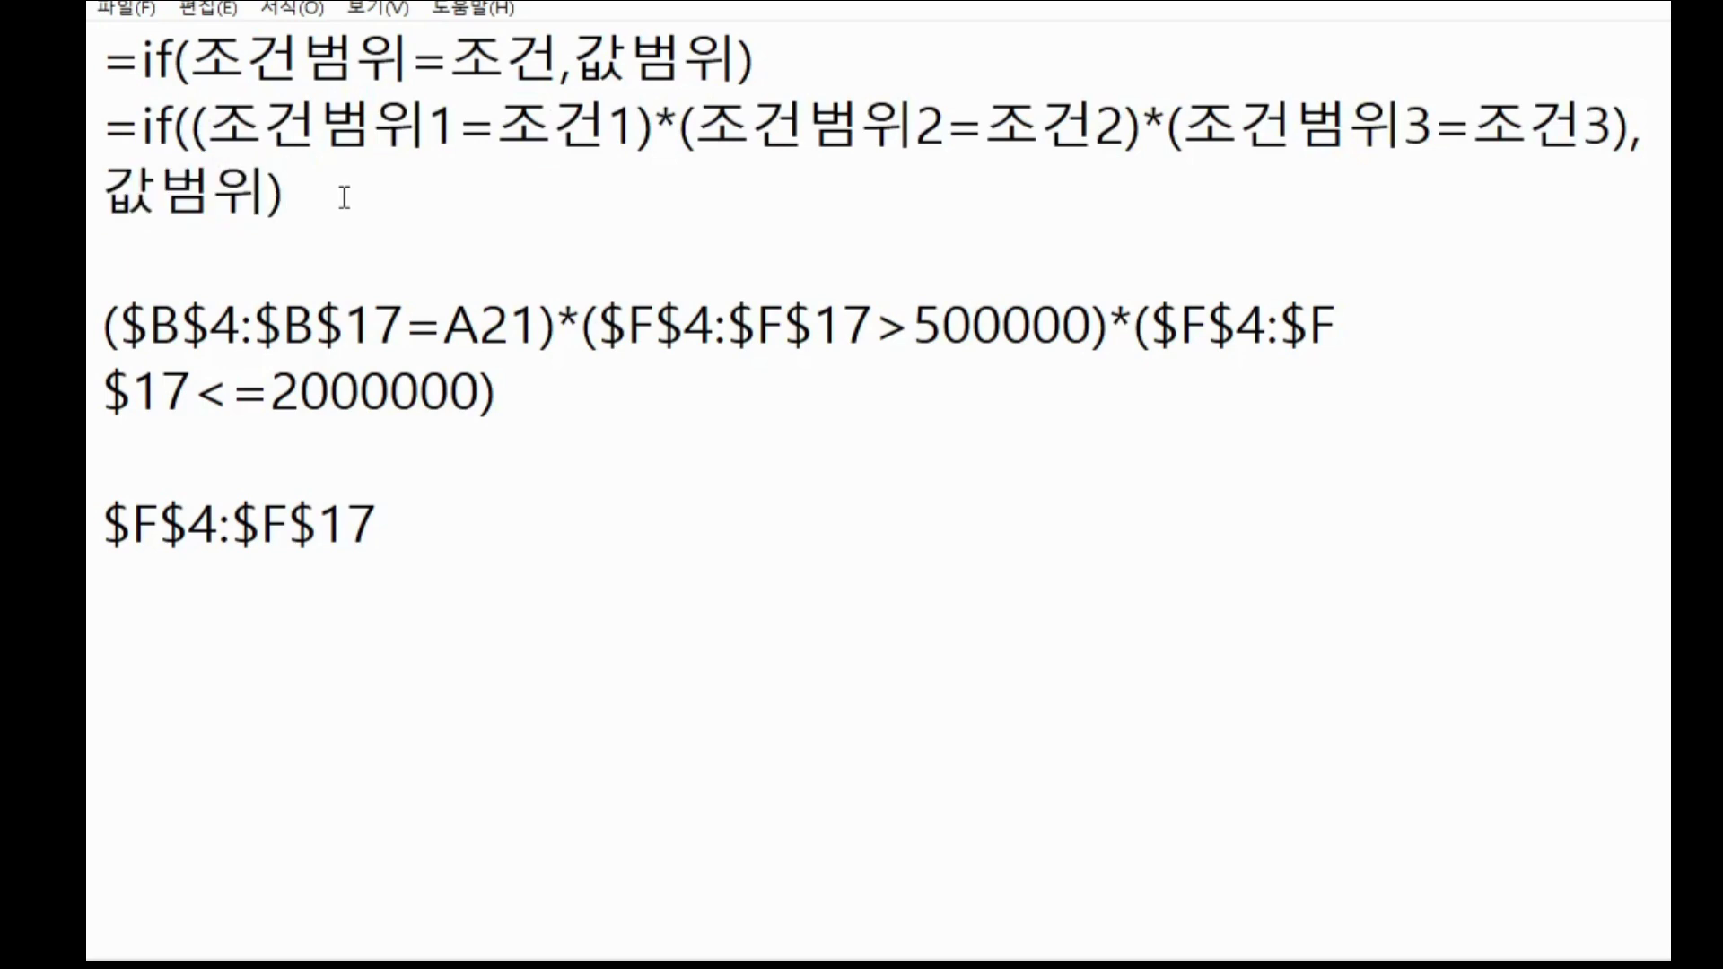
# - Return to Excel and enter the completed three-condition IF function in C21 as an array formula
pyautogui.click(1247, 862)
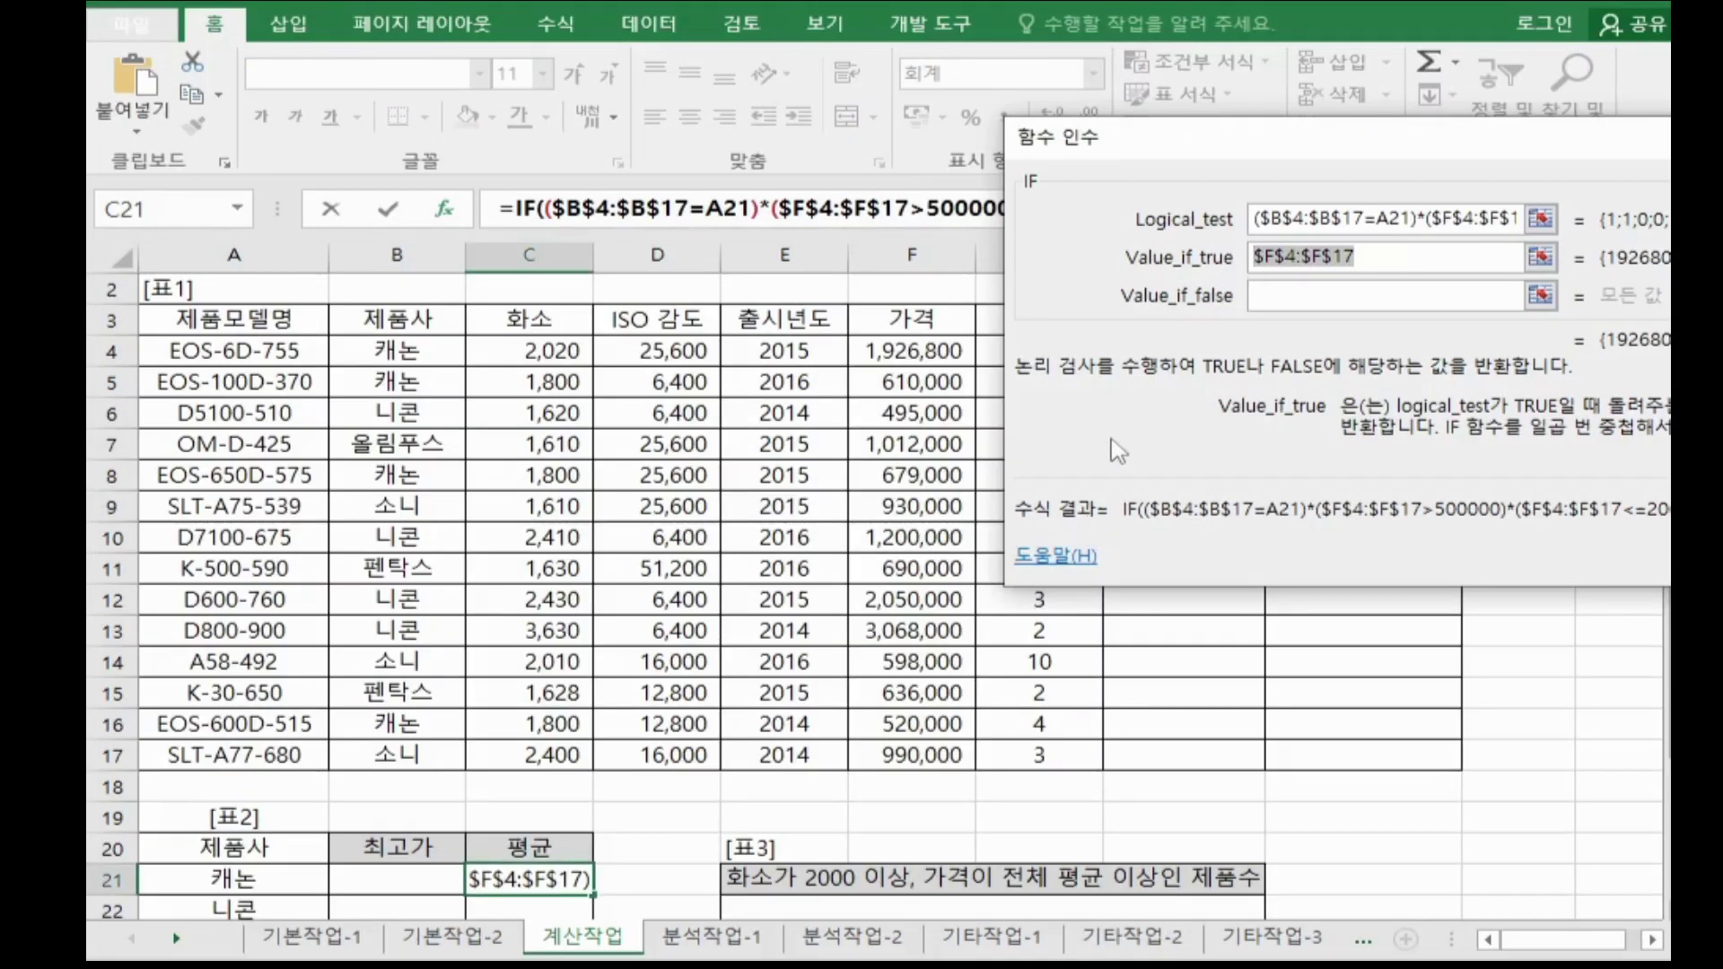
pyautogui.moveTo(1242, 169); pyautogui.dragTo(696, 102)
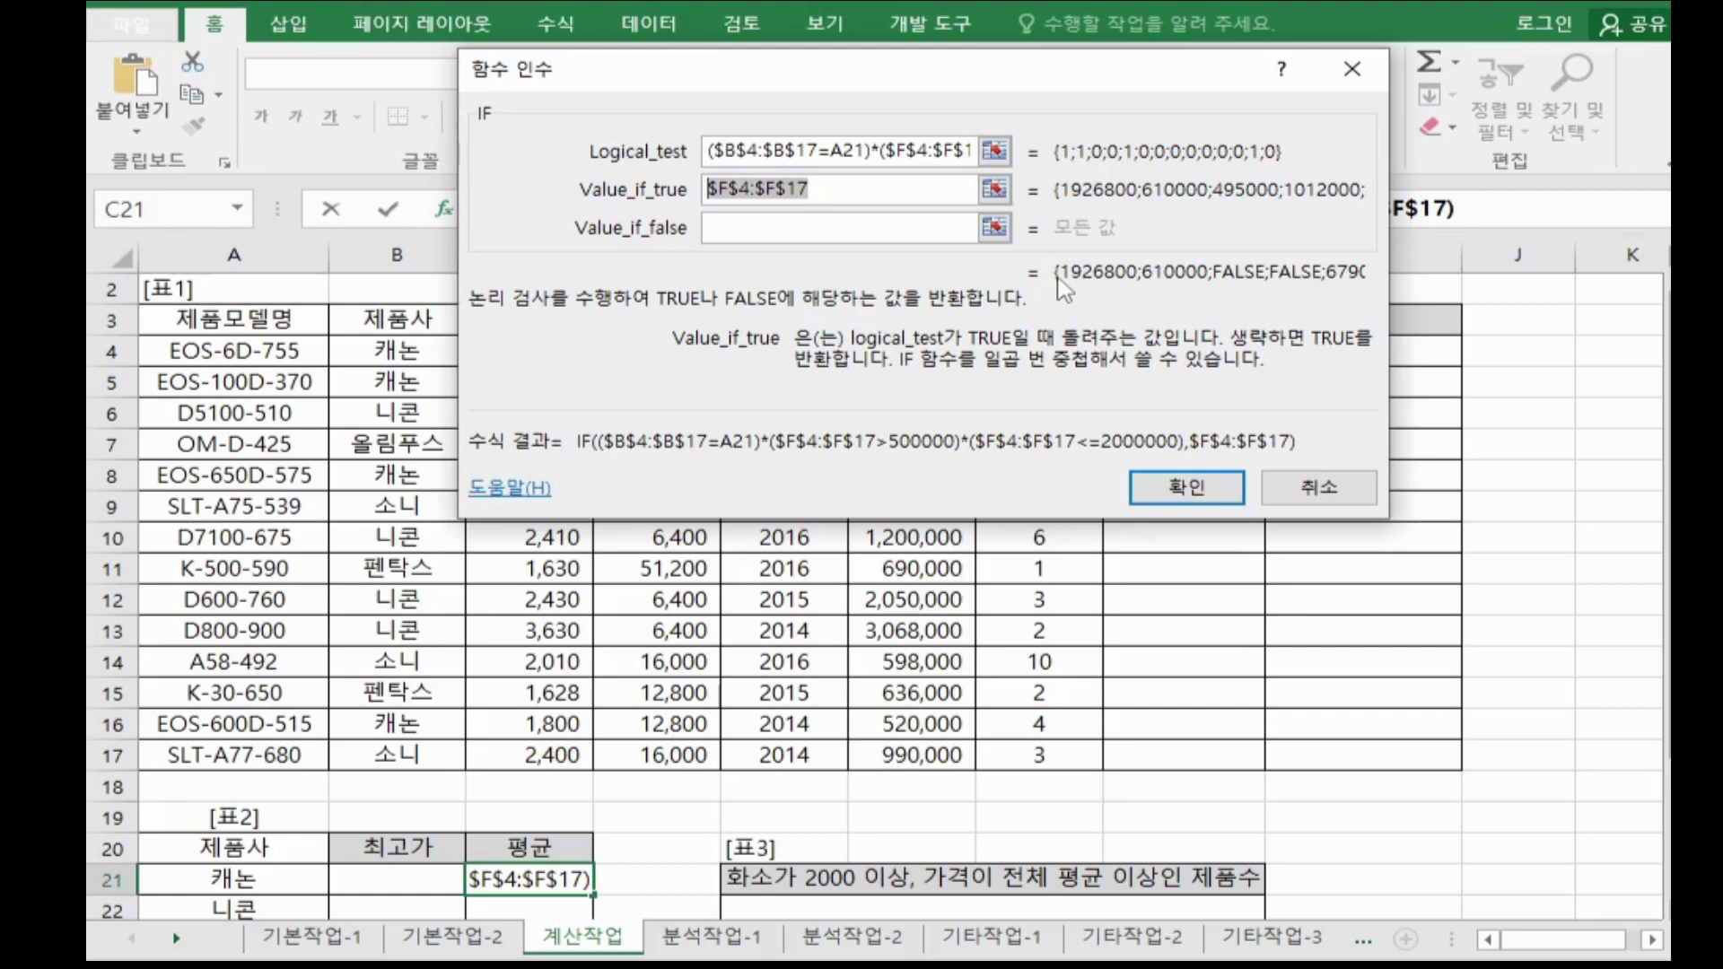
pyautogui.hotkey('ctrl', 'shift', 'Return')
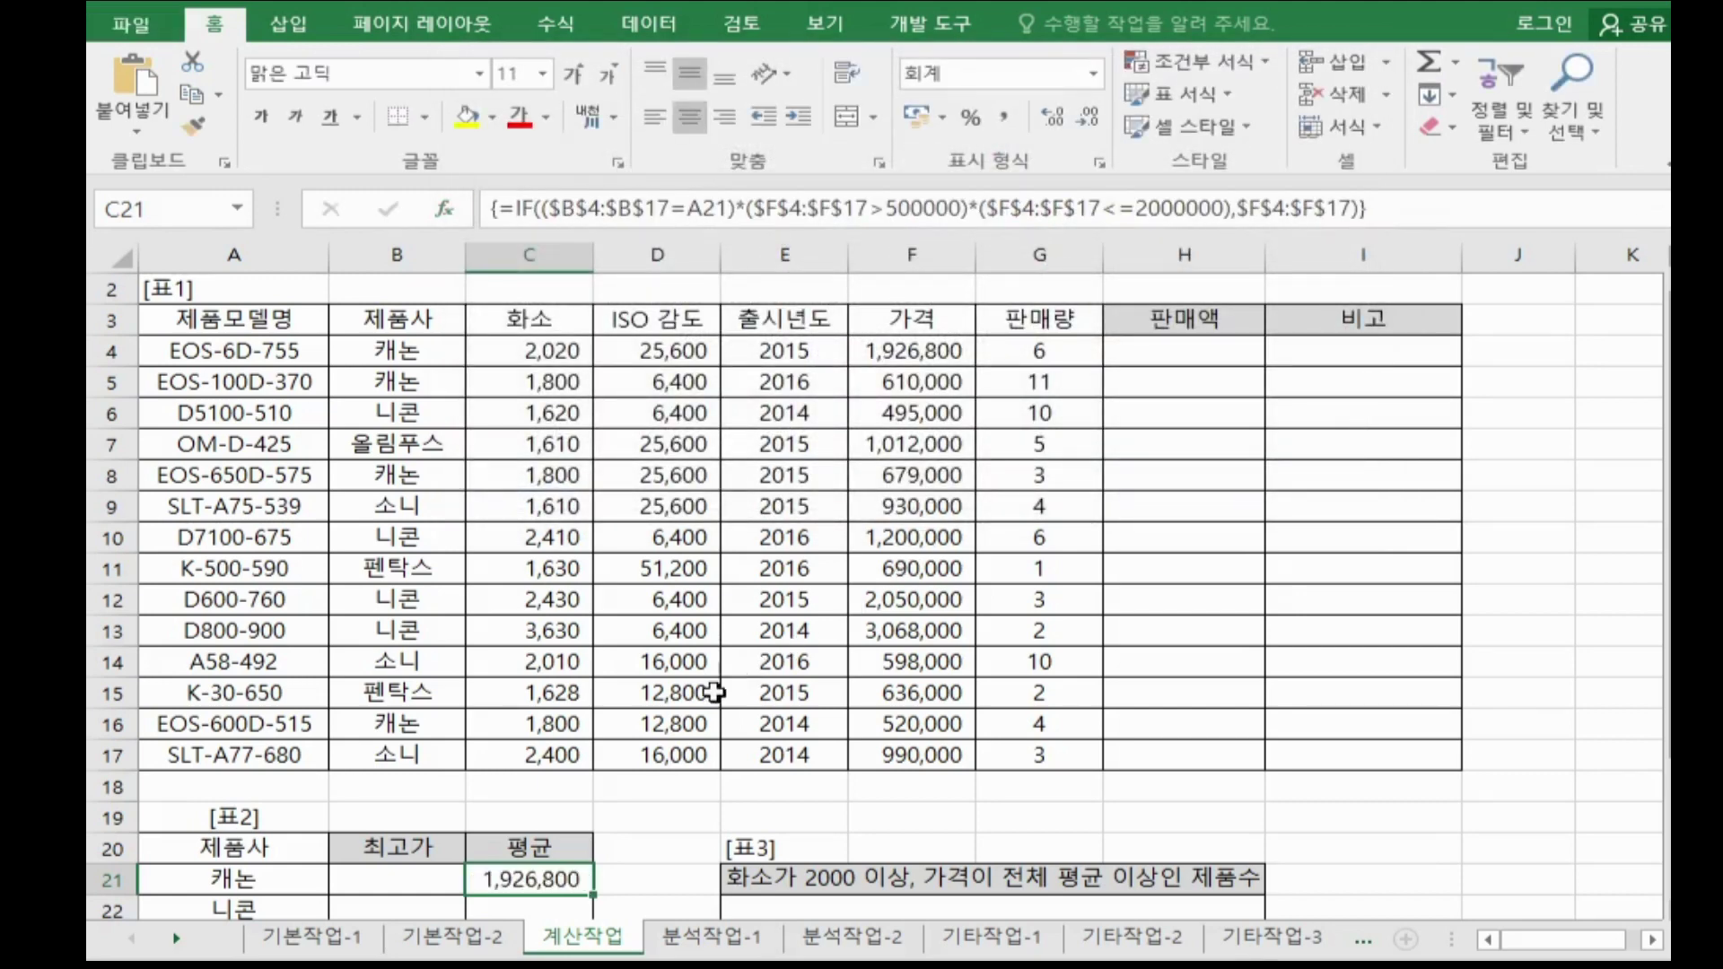
# - Reopen the function arguments of C21's IF formula to examine the returned arrays, then re-enter it as an array formula
pyautogui.scroll(-2, 659, 714)
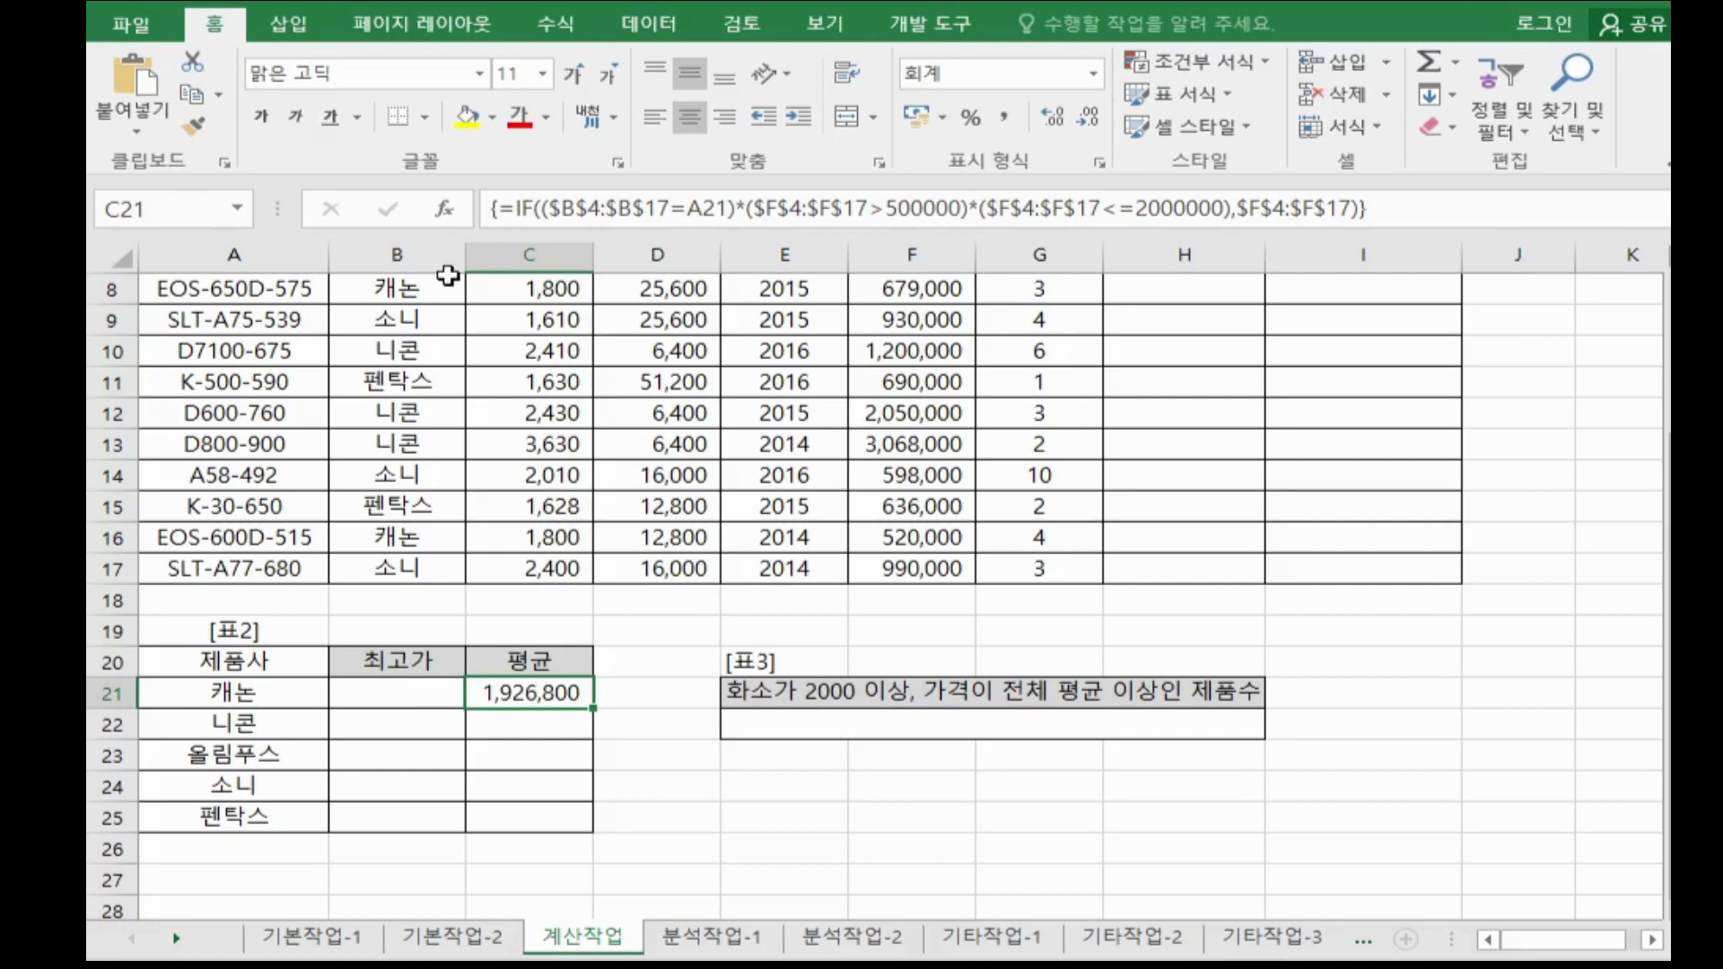
pyautogui.click(532, 208)
pyautogui.click(444, 208)
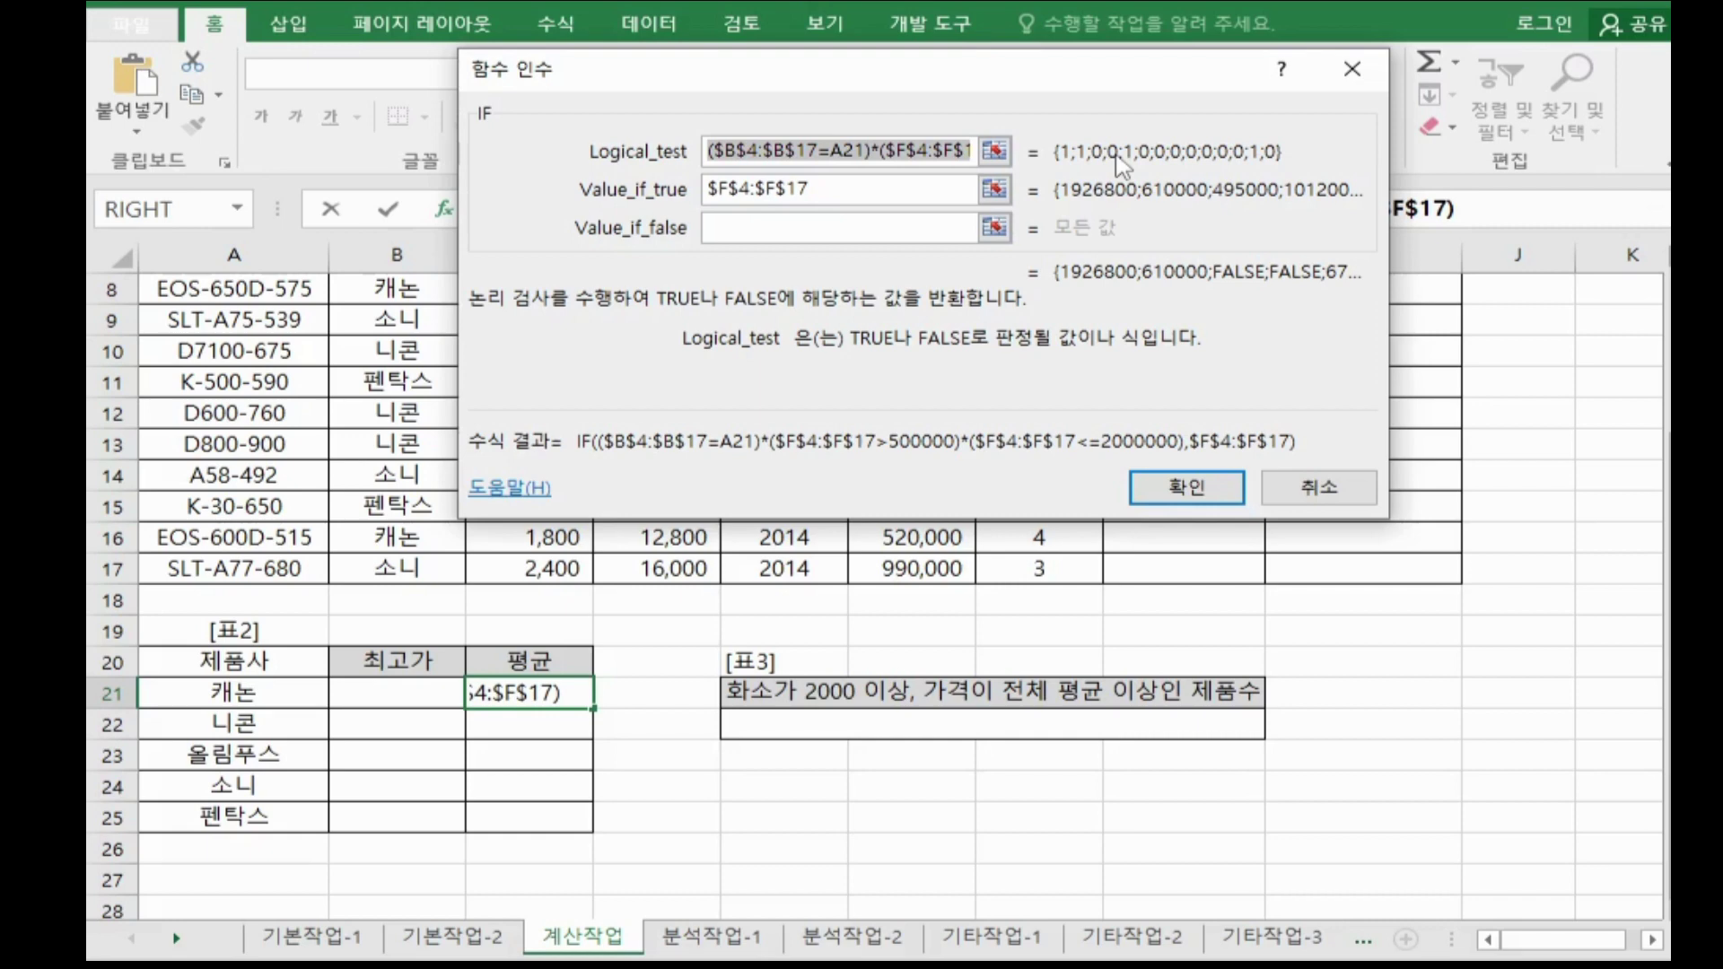
pyautogui.hotkey('ctrl', 'shift', 'Return')
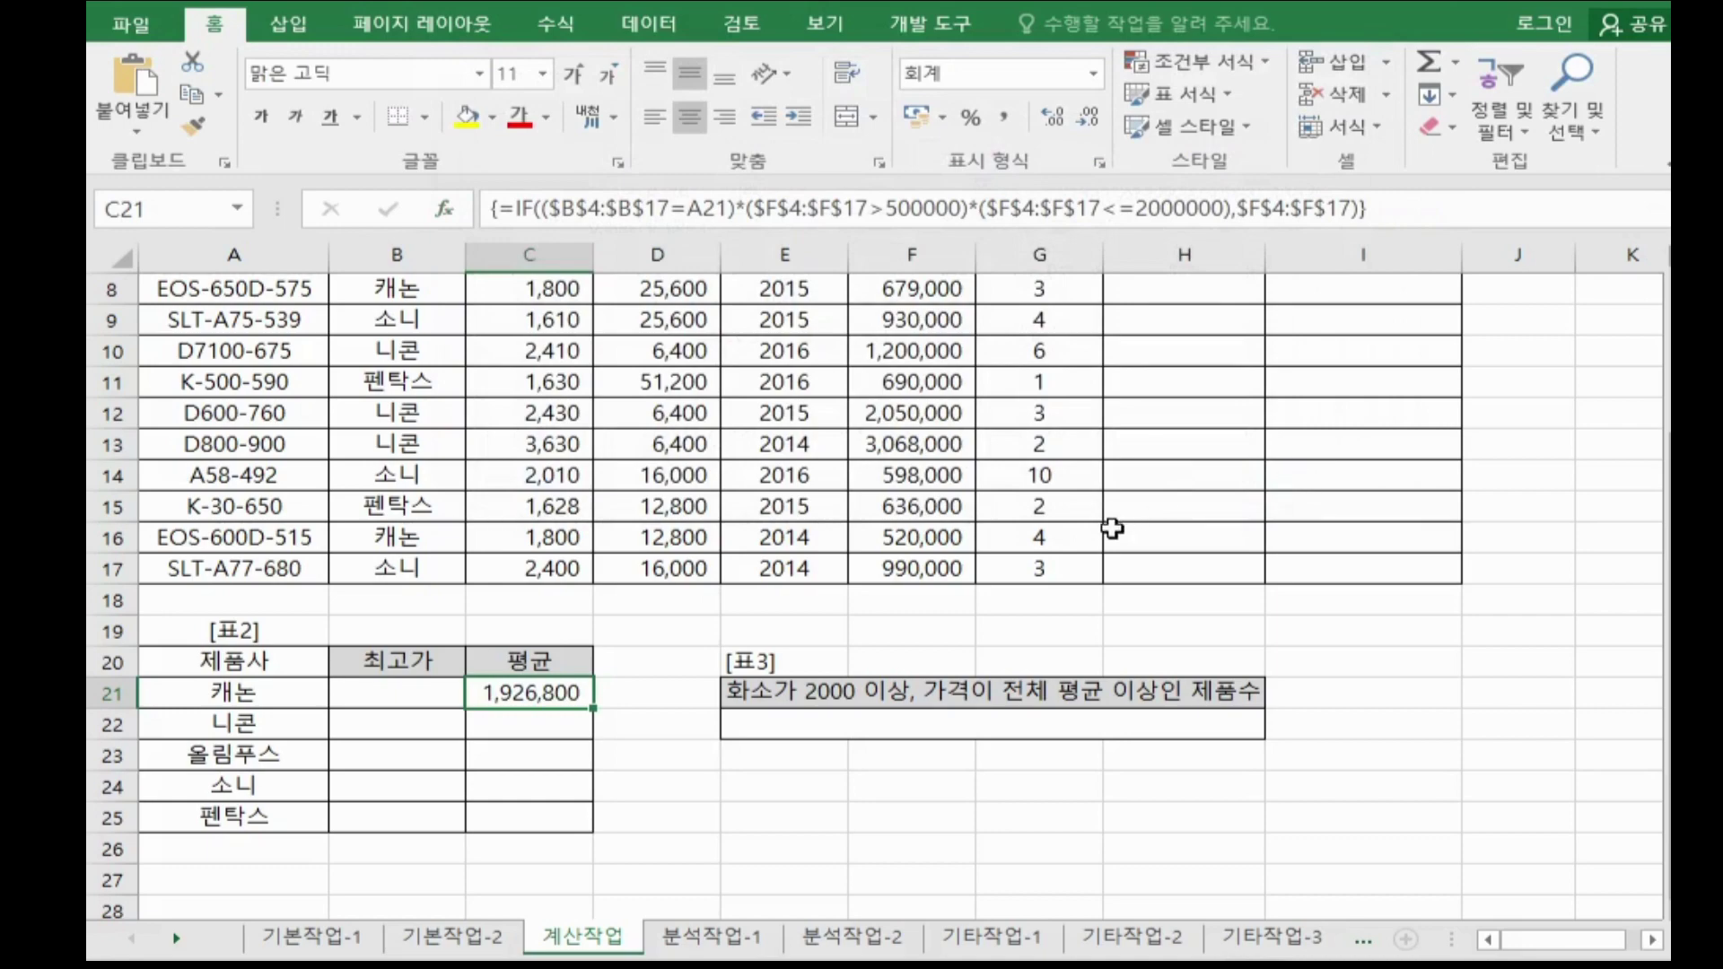
# - Switch to Notepad and add the note lines "average함수" and "평균을 구함" below the value range, adding blank lines for space
pyautogui.hotkey('alt', 'Tab')
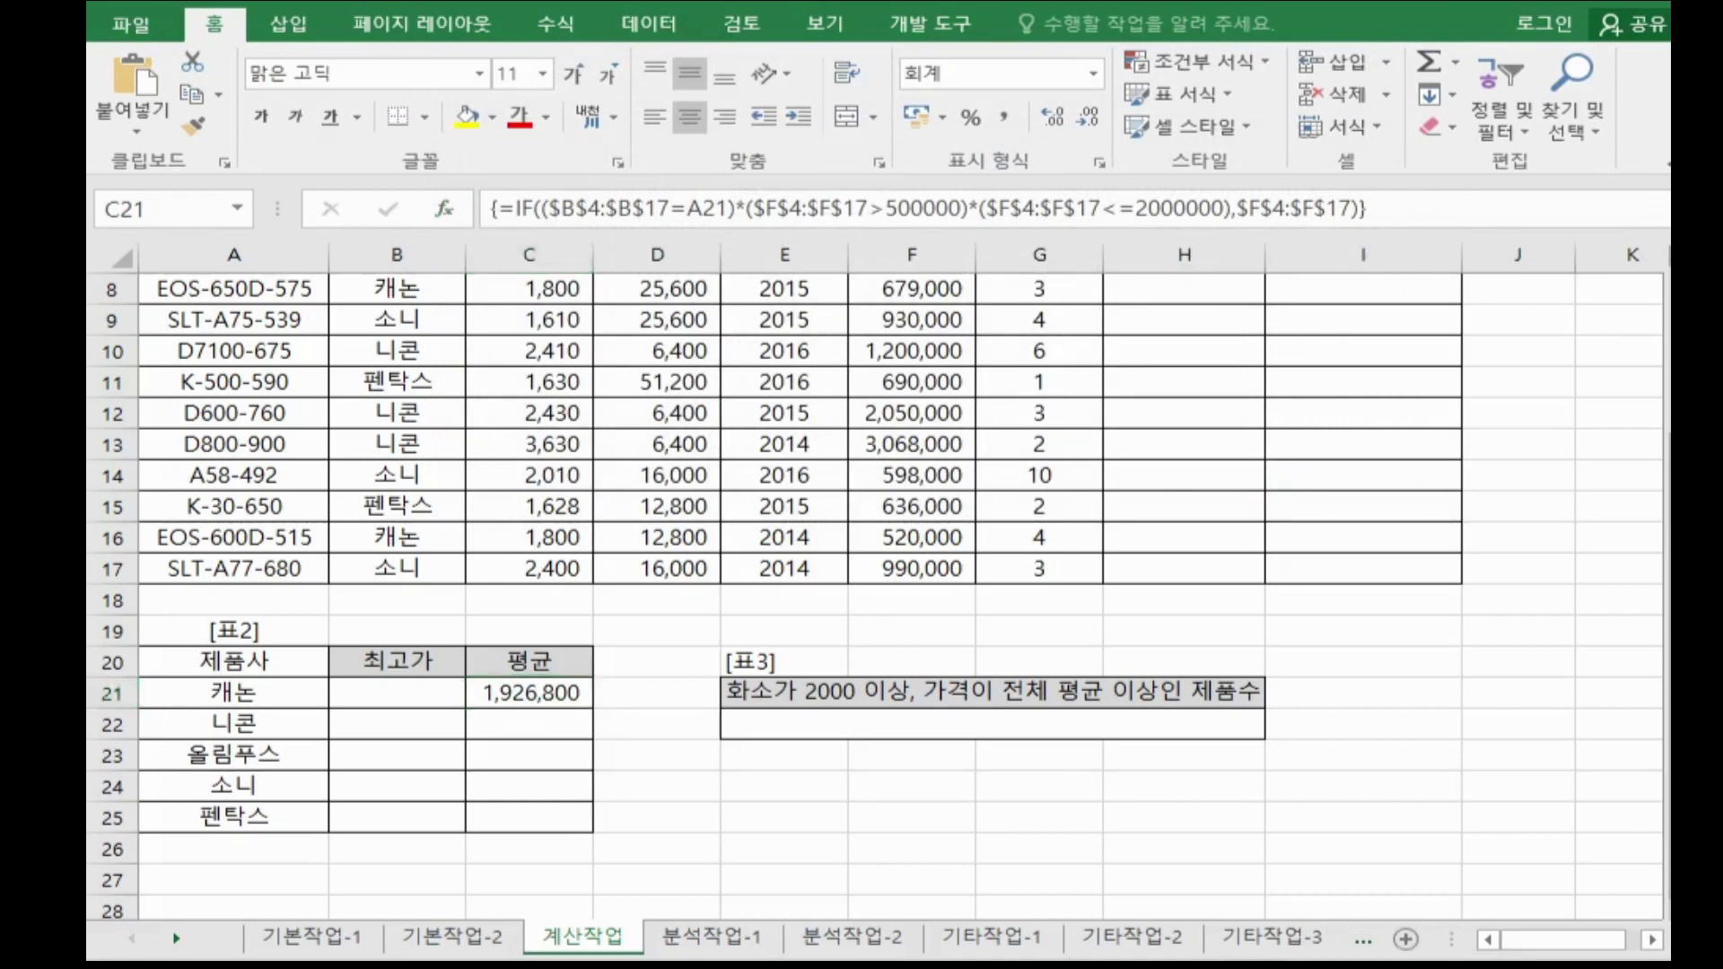
pyautogui.click(501, 549)
pyautogui.press('Return')
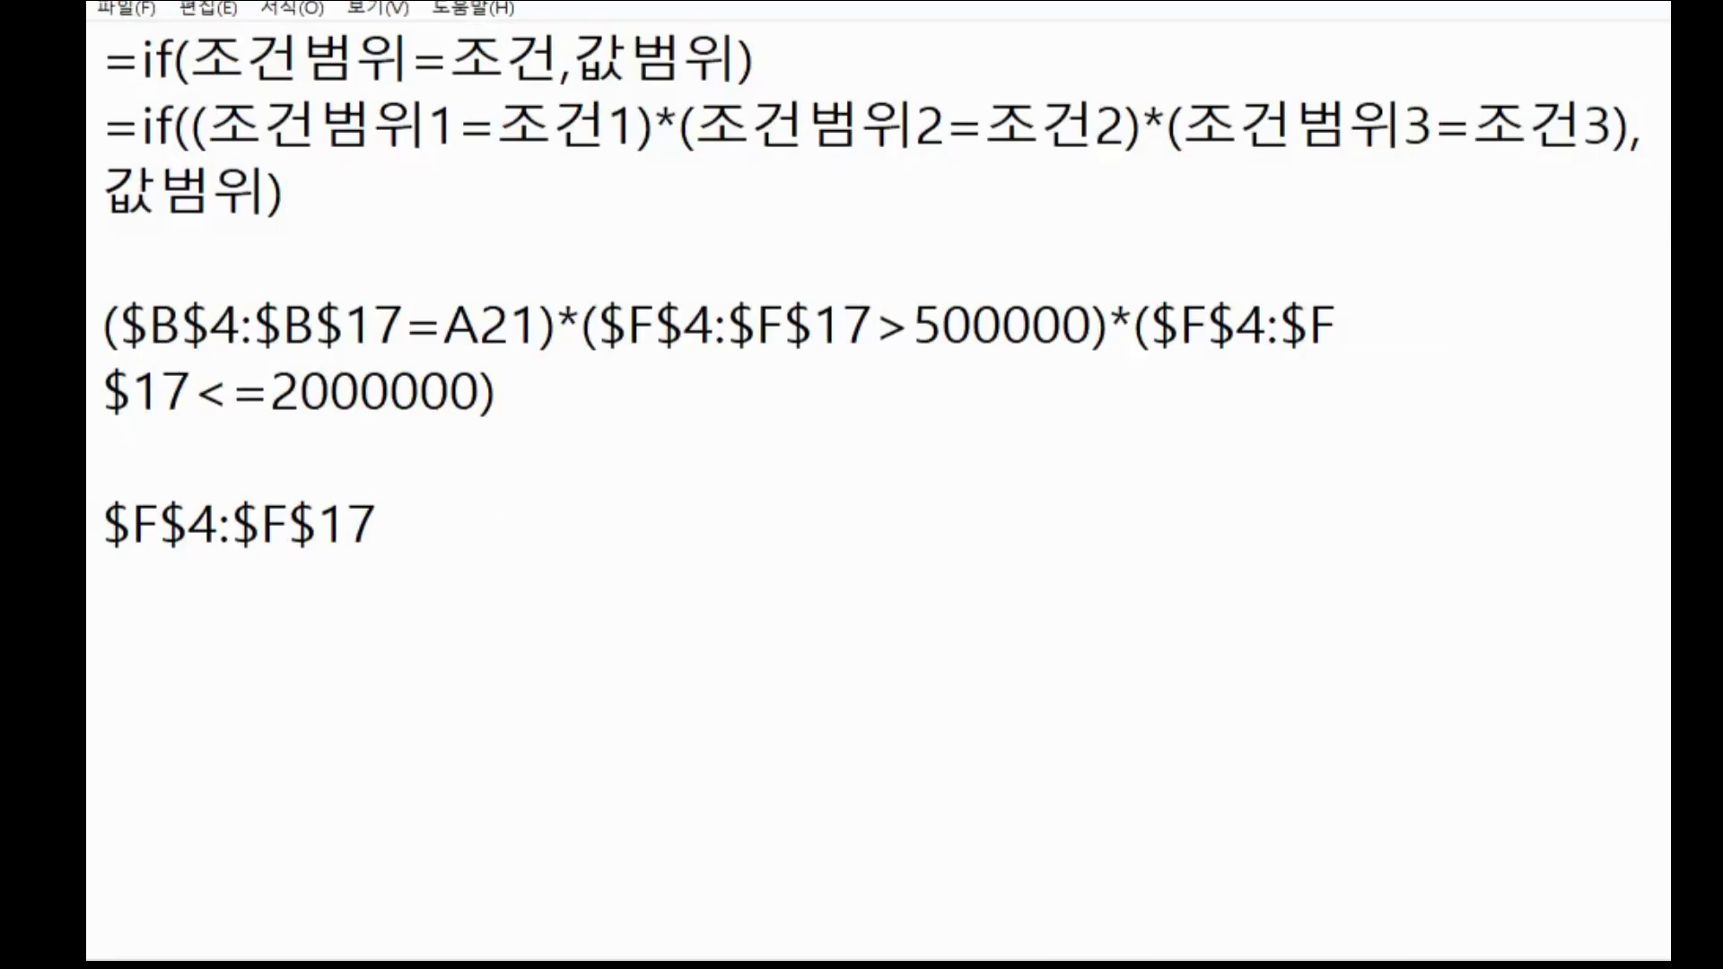
pyautogui.press('Return')
pyautogui.press('Return')
pyautogui.press('Return')
pyautogui.press('Return')
pyautogui.press('Return')
pyautogui.press('Return')
pyautogui.press('Return')
pyautogui.press('Return')
pyautogui.press('Return')
pyautogui.press('Return')
pyautogui.press('Return')
pyautogui.click(191, 250)
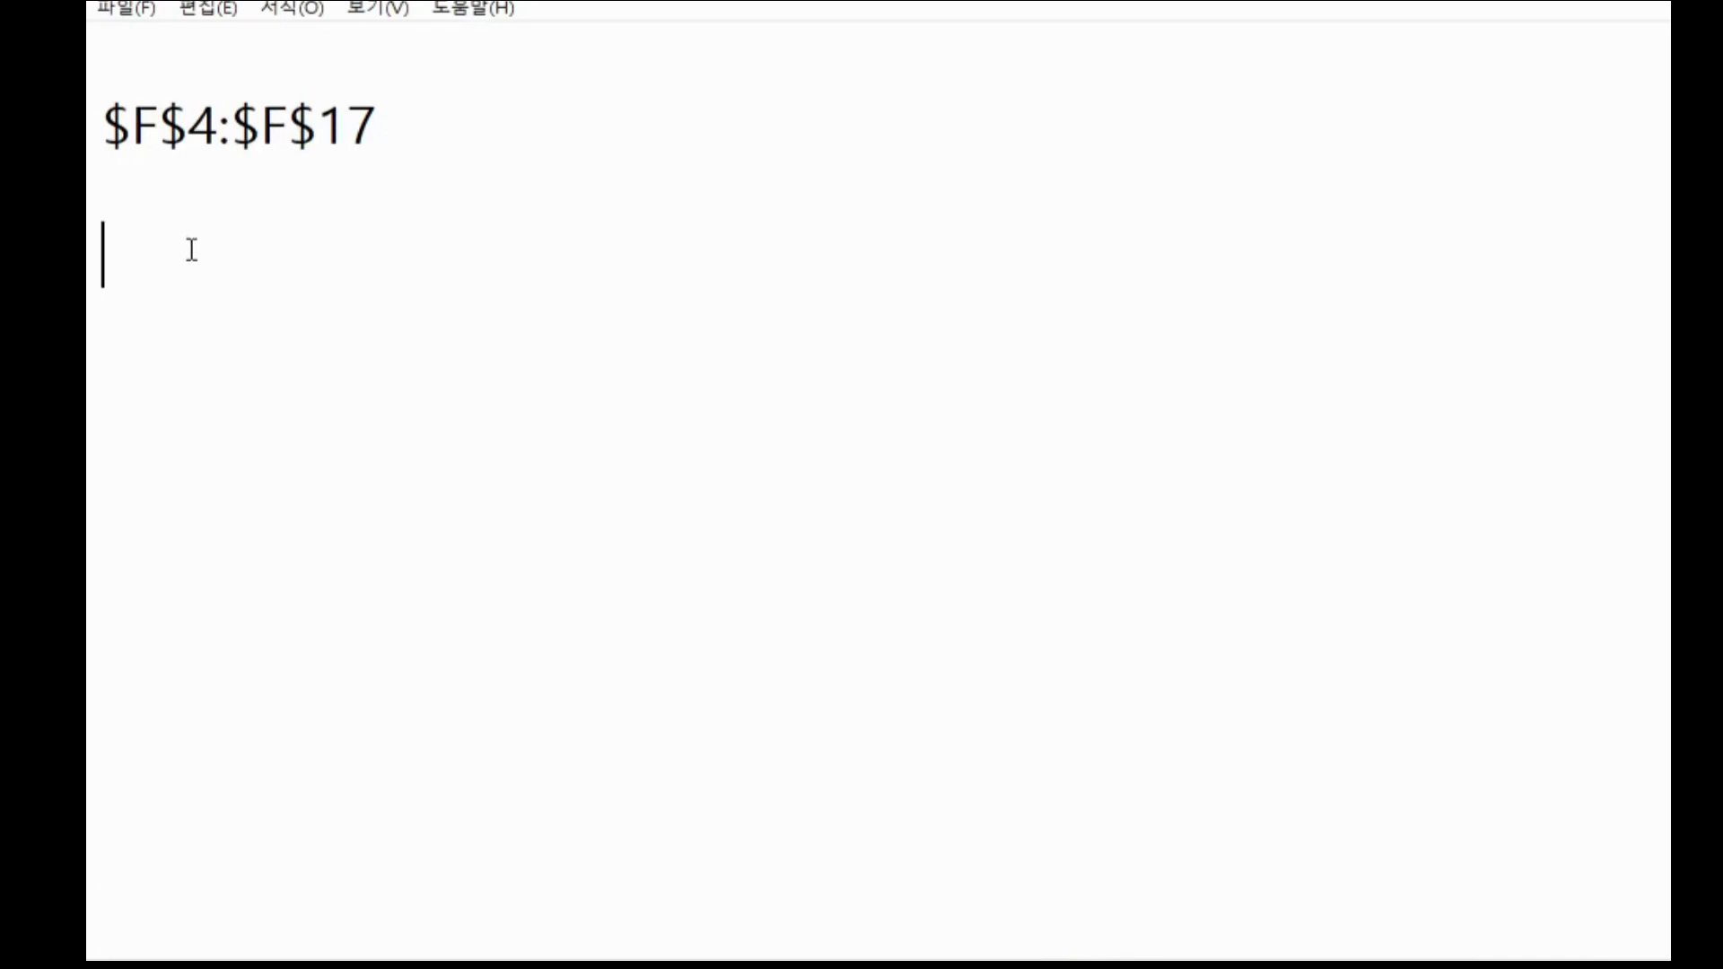
pyautogui.write('average')
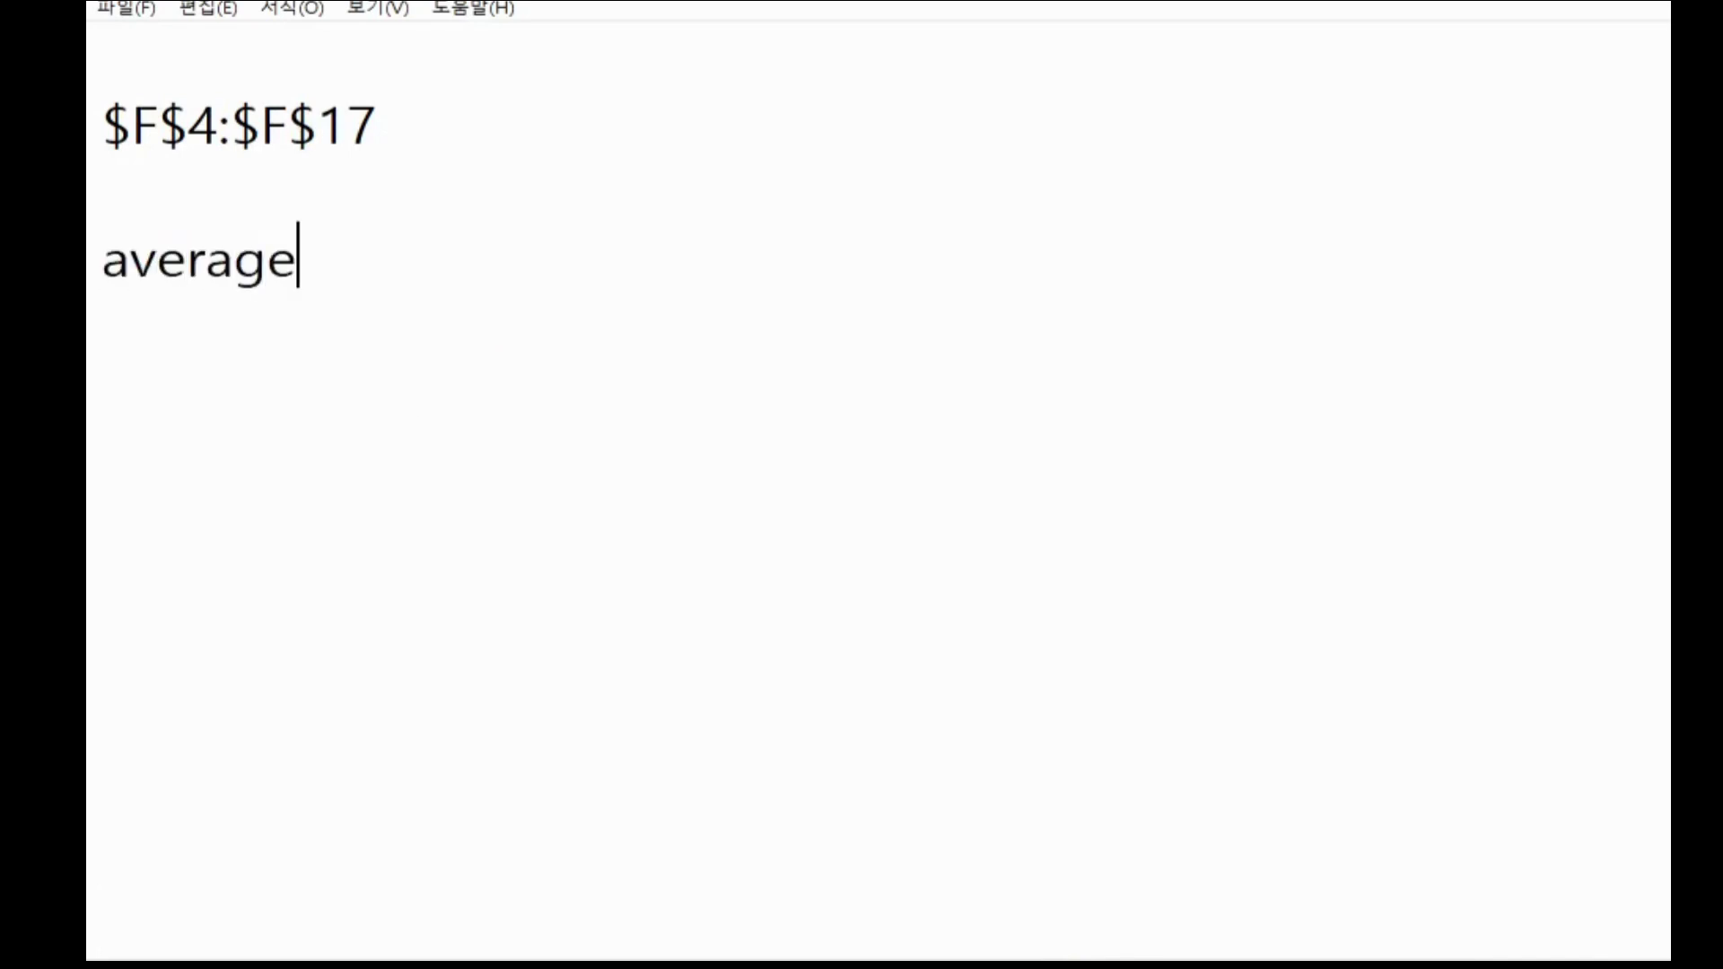
pyautogui.write('함수')
pyautogui.press('Return')
pyautogui.write('평균ㅇ')
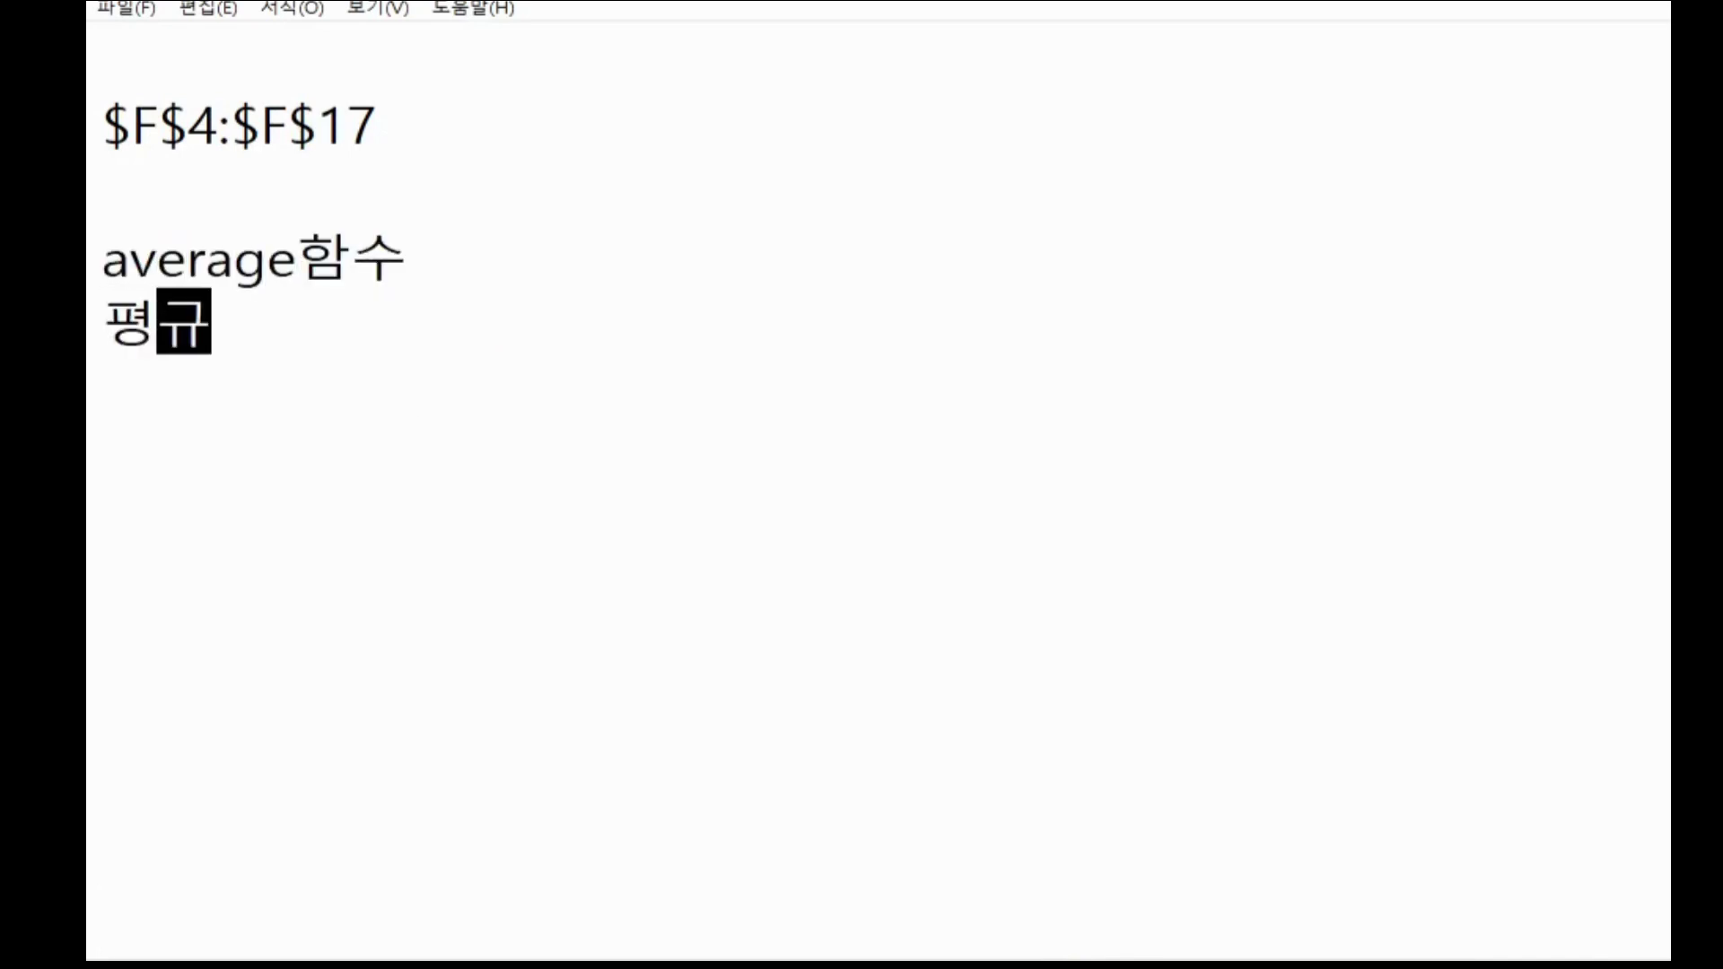
pyautogui.write('을 구함')
pyautogui.press('Return')
# - Write the syntax line =average(범위) under the AVERAGE description in the notes
pyautogui.write('=')
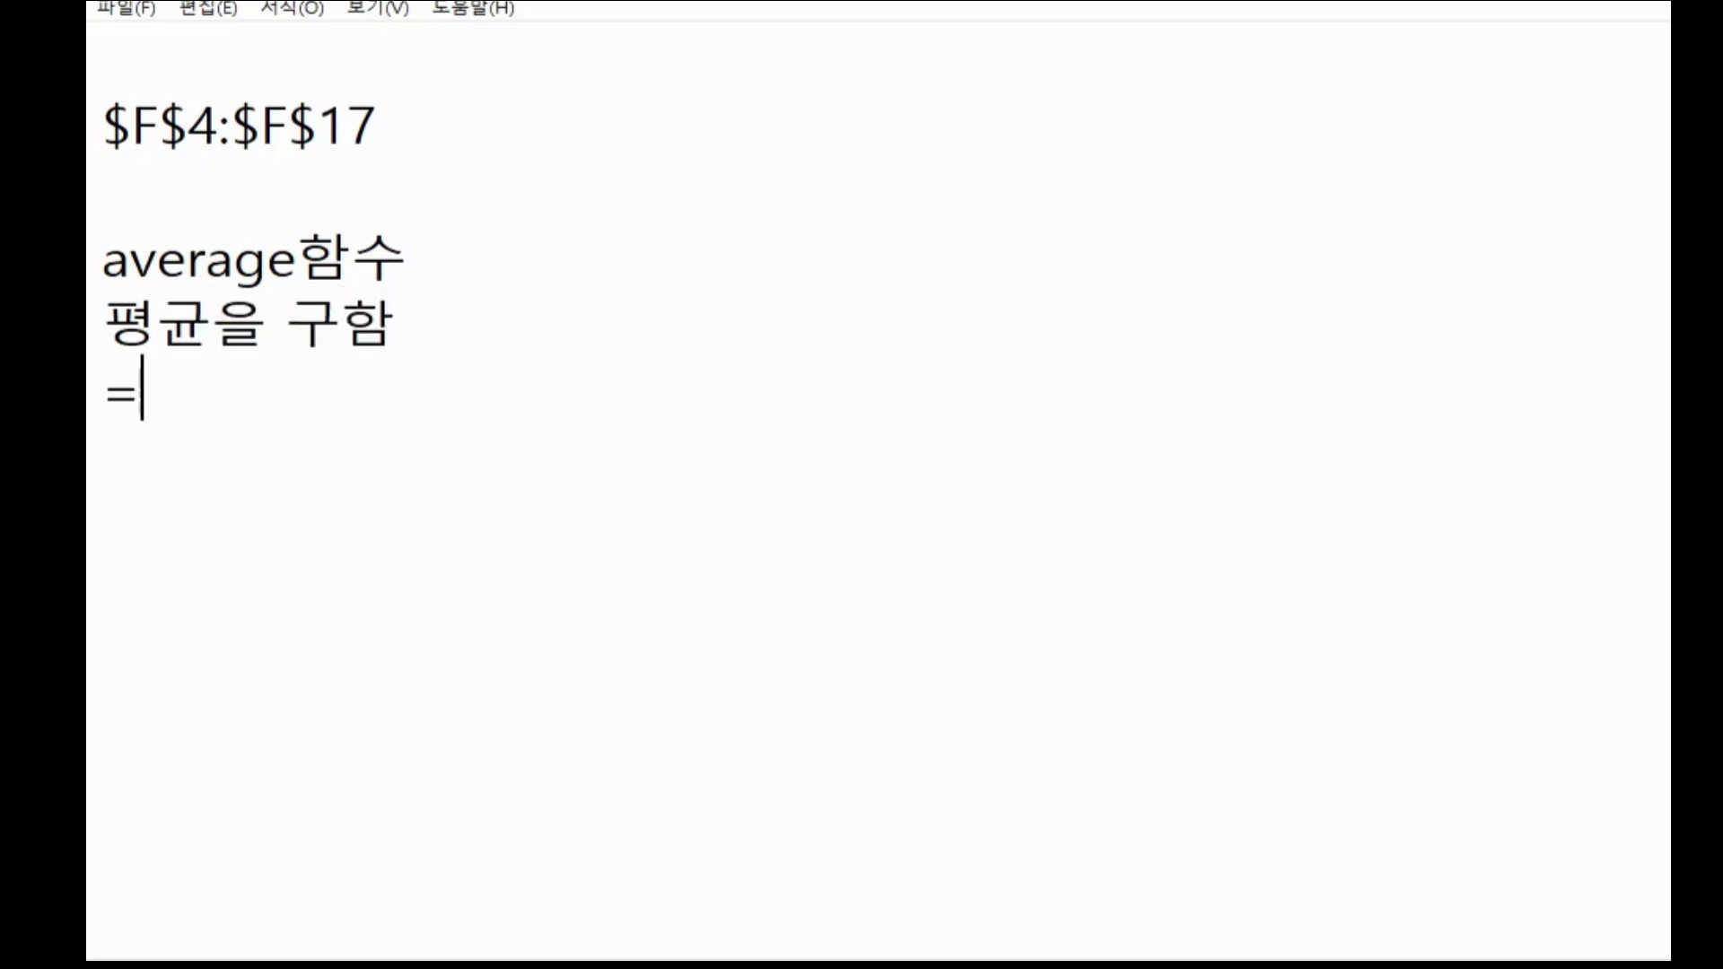
pyautogui.write('average(')
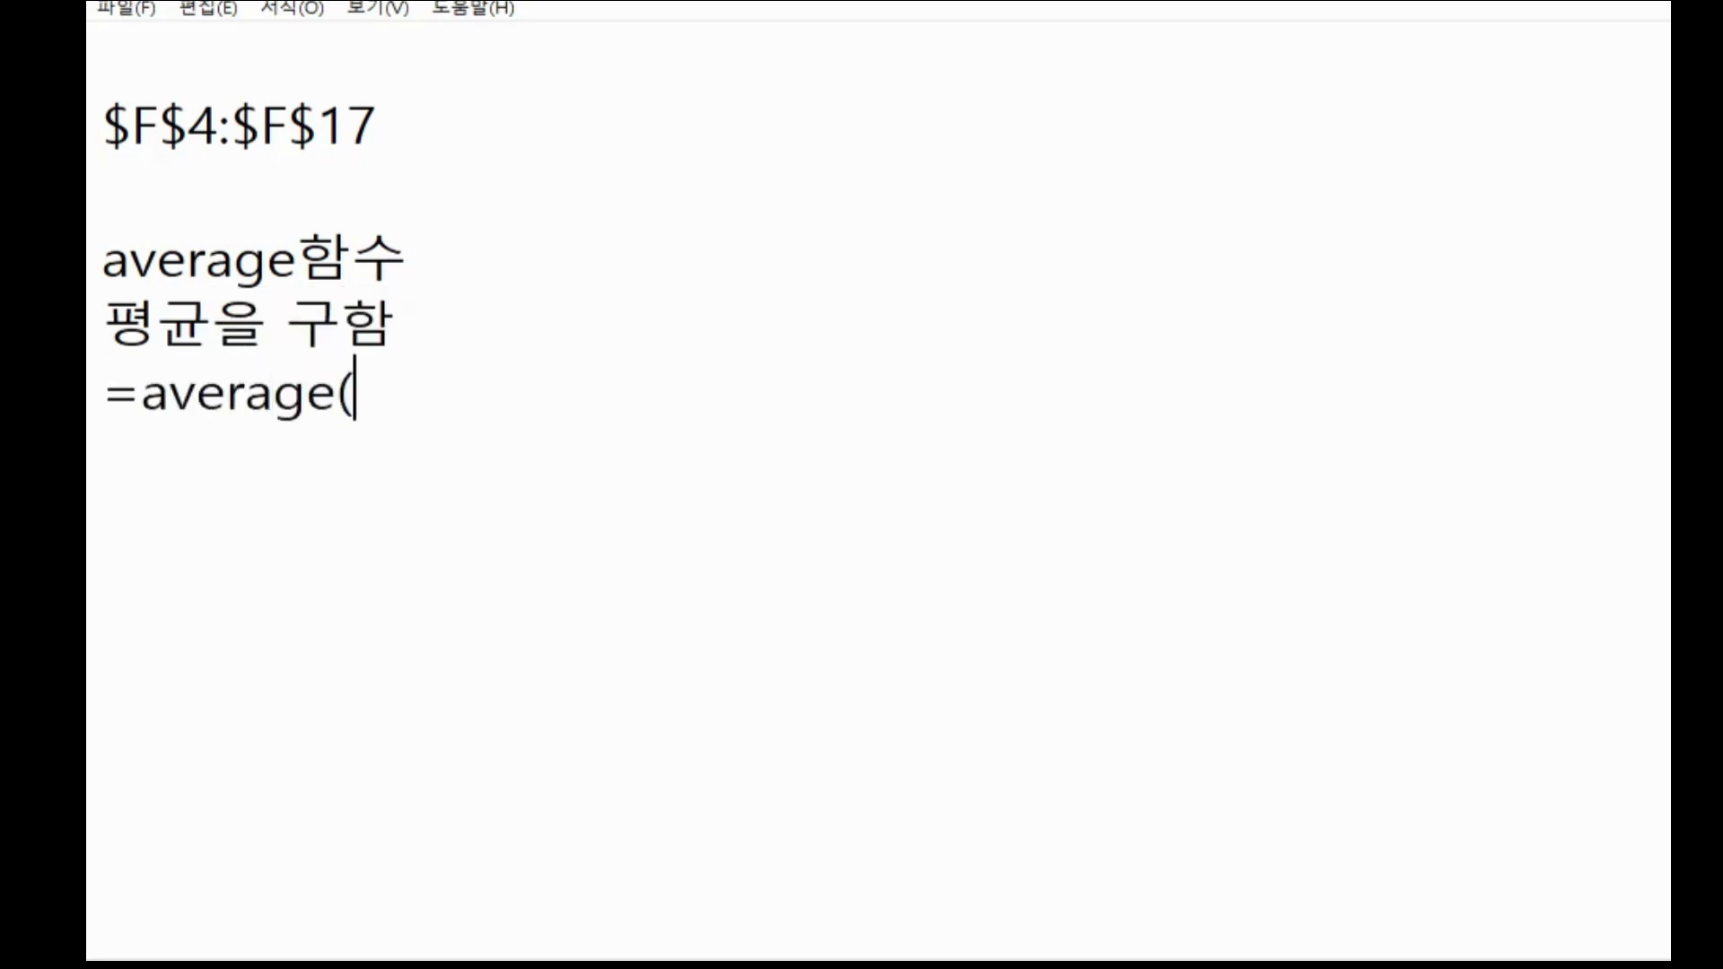
pyautogui.write('범ㅇ위)')
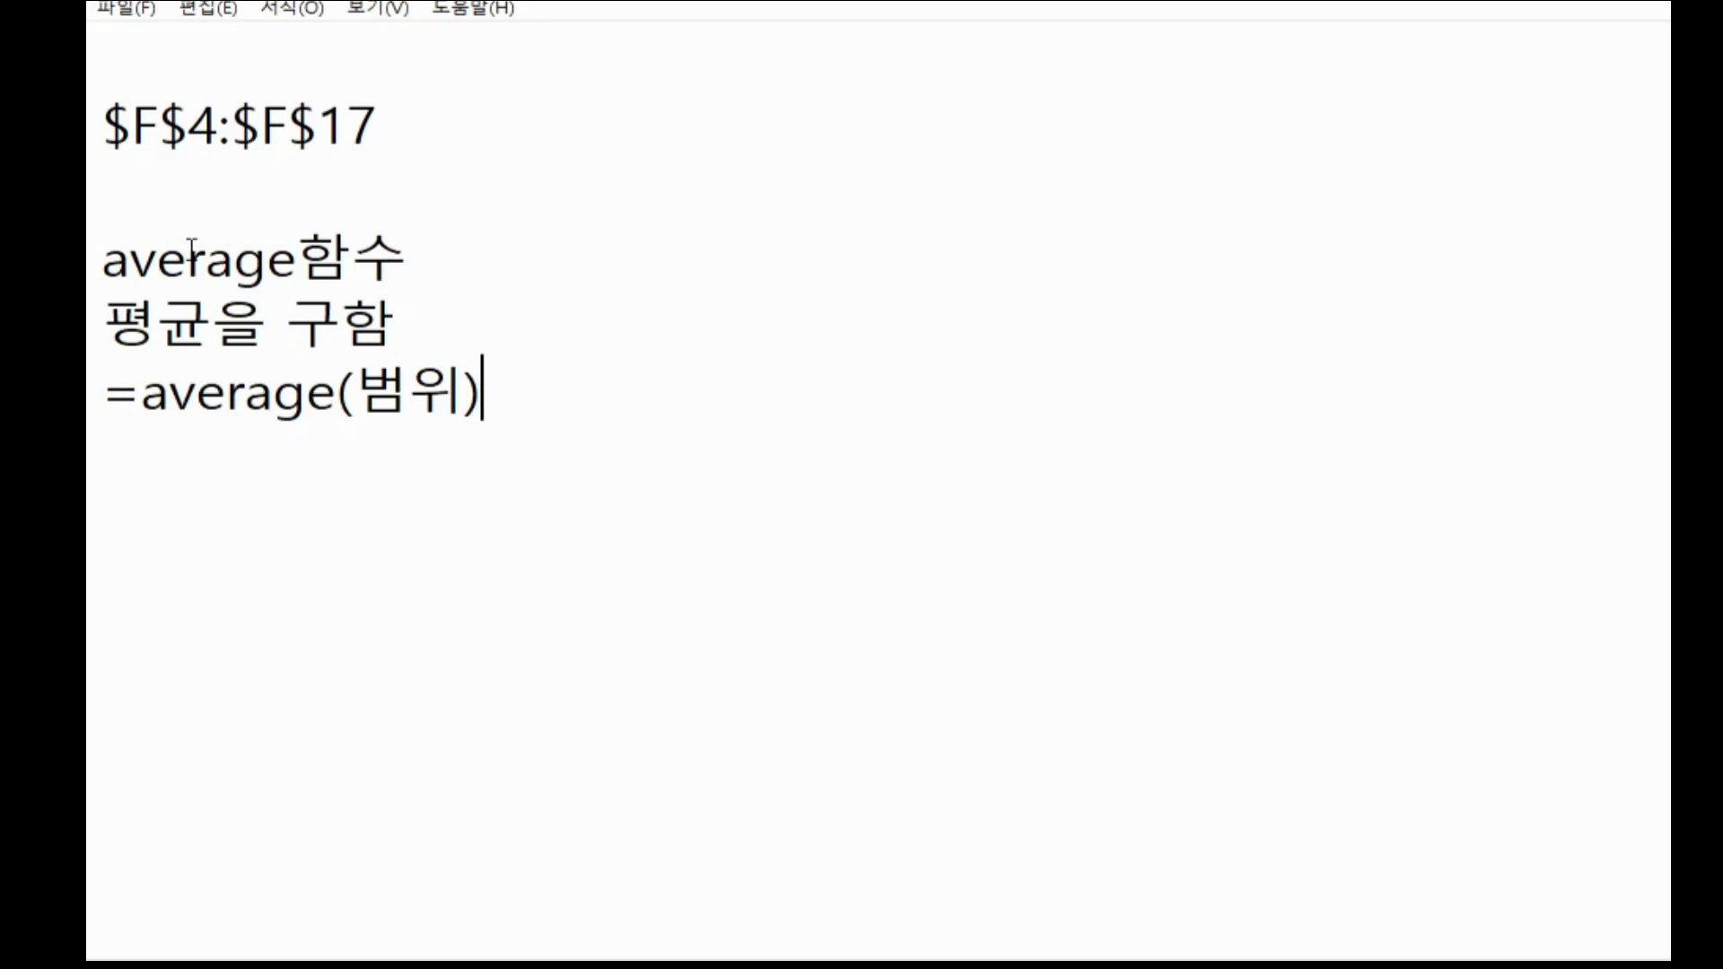
# - Highlight the function name and the 범위 argument in the AVERAGE syntax line to review how it is built
pyautogui.moveTo(355, 391); pyautogui.dragTo(458, 393)
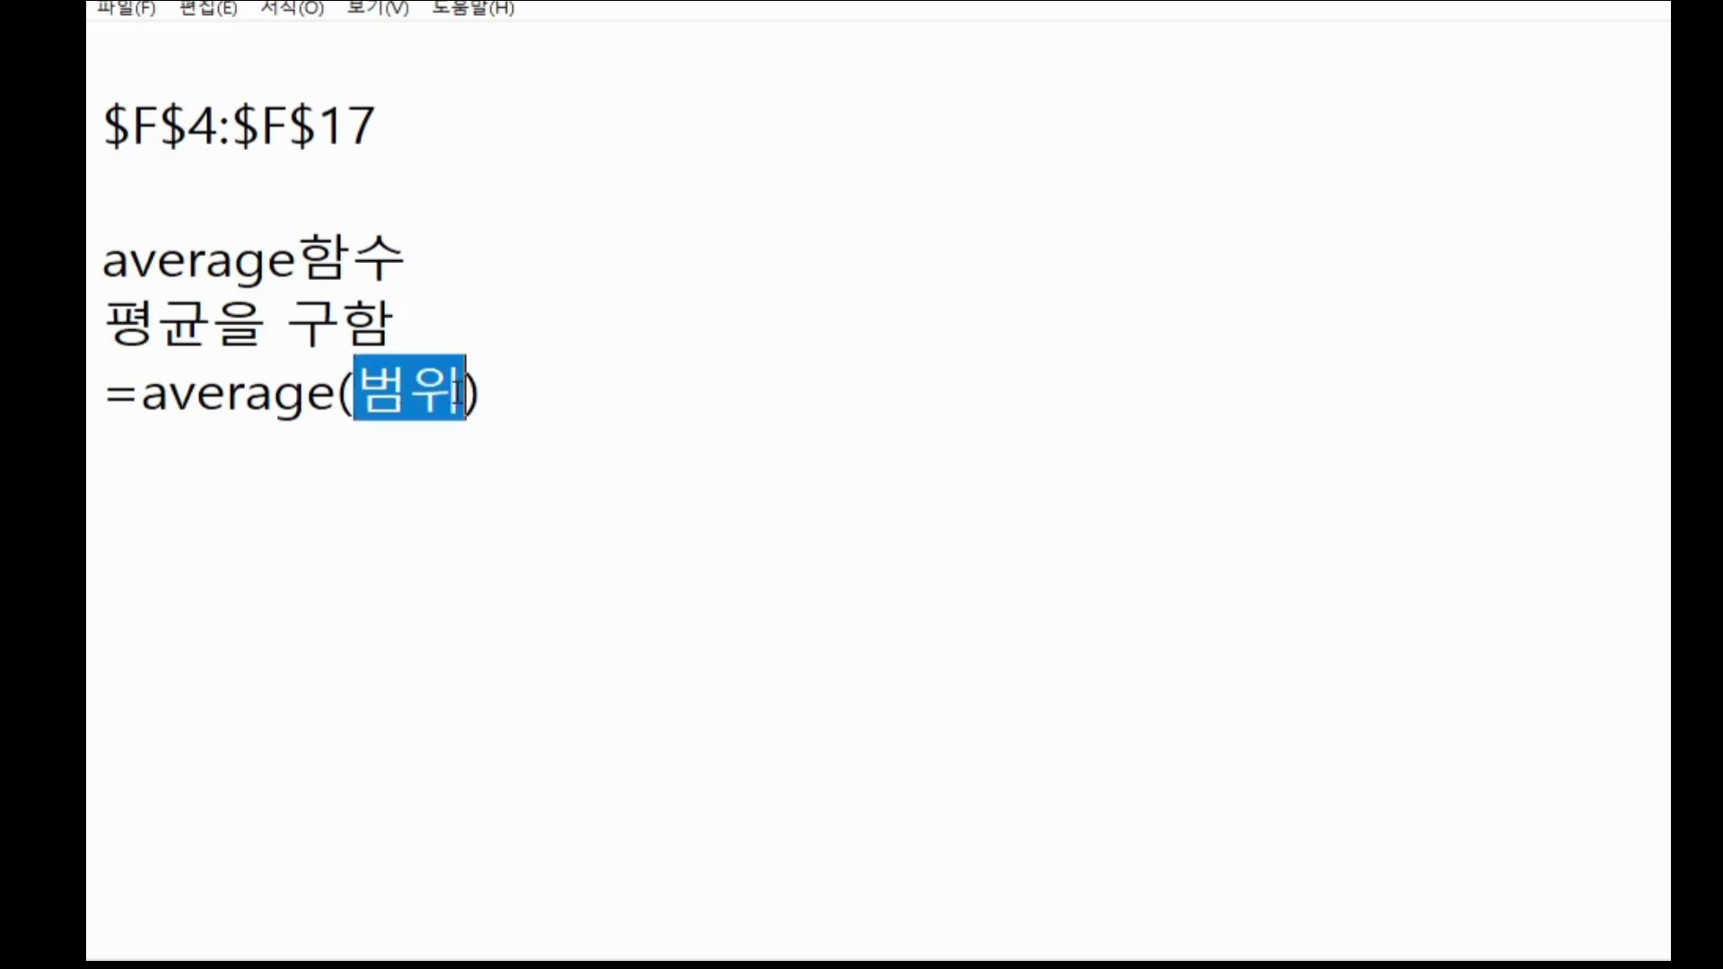
pyautogui.moveTo(142, 390); pyautogui.dragTo(455, 384)
pyautogui.click(370, 384)
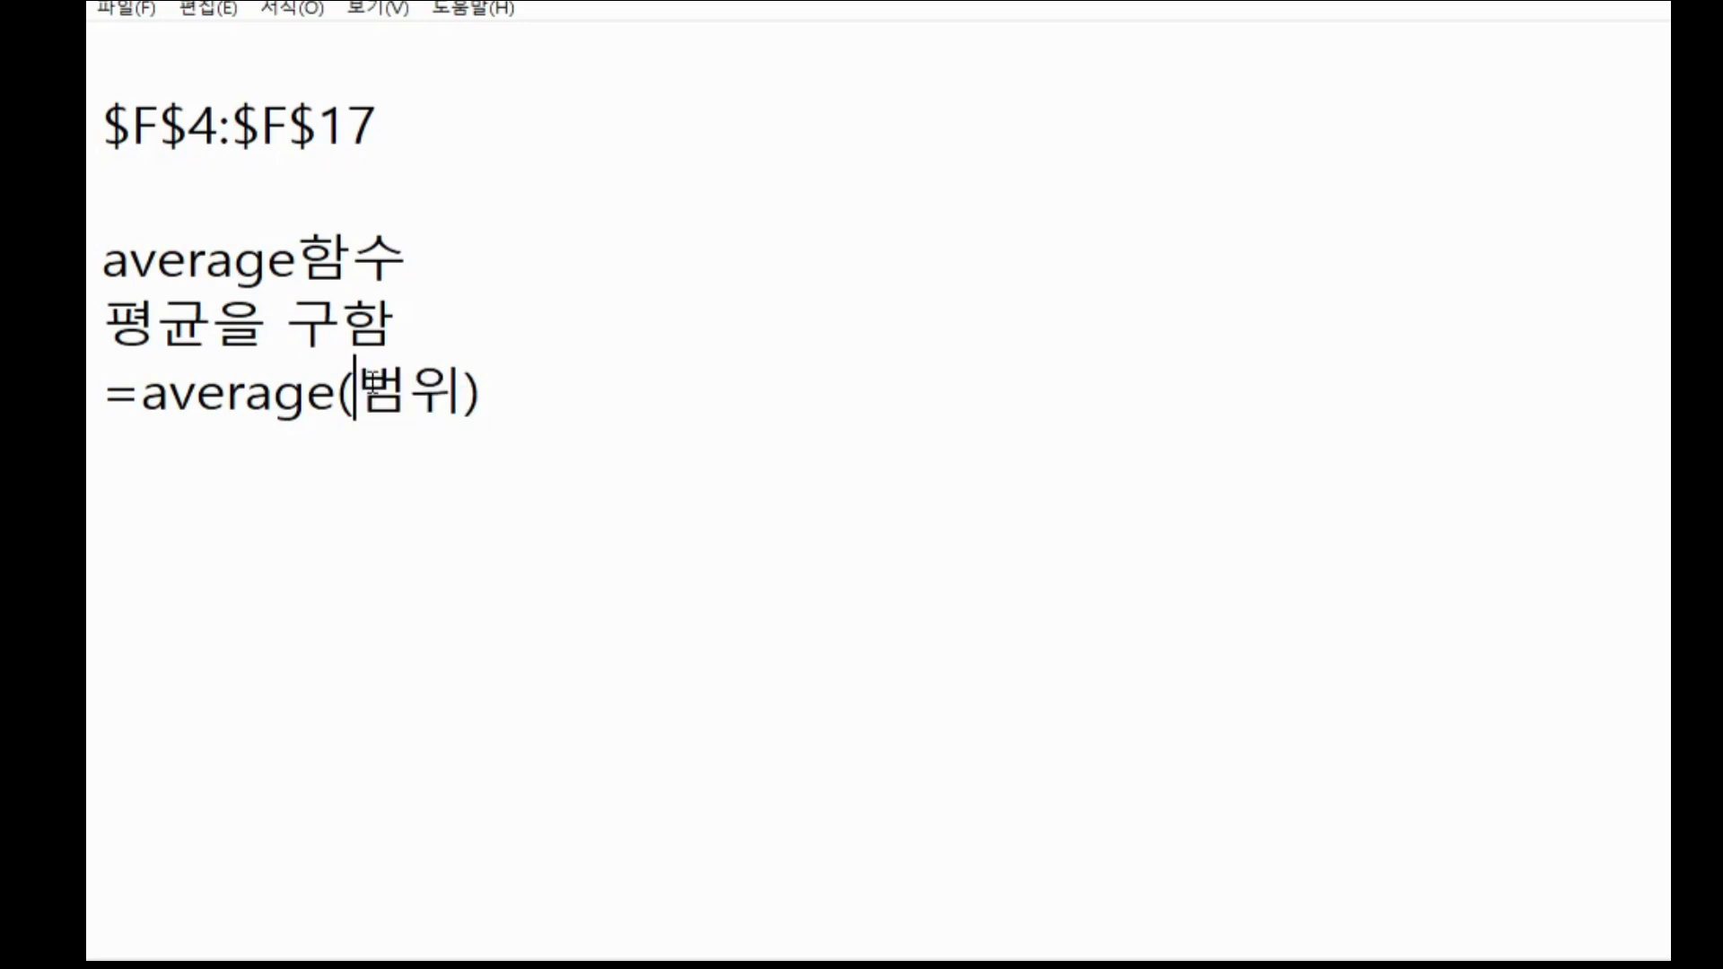
pyautogui.moveTo(142, 390); pyautogui.dragTo(412, 391)
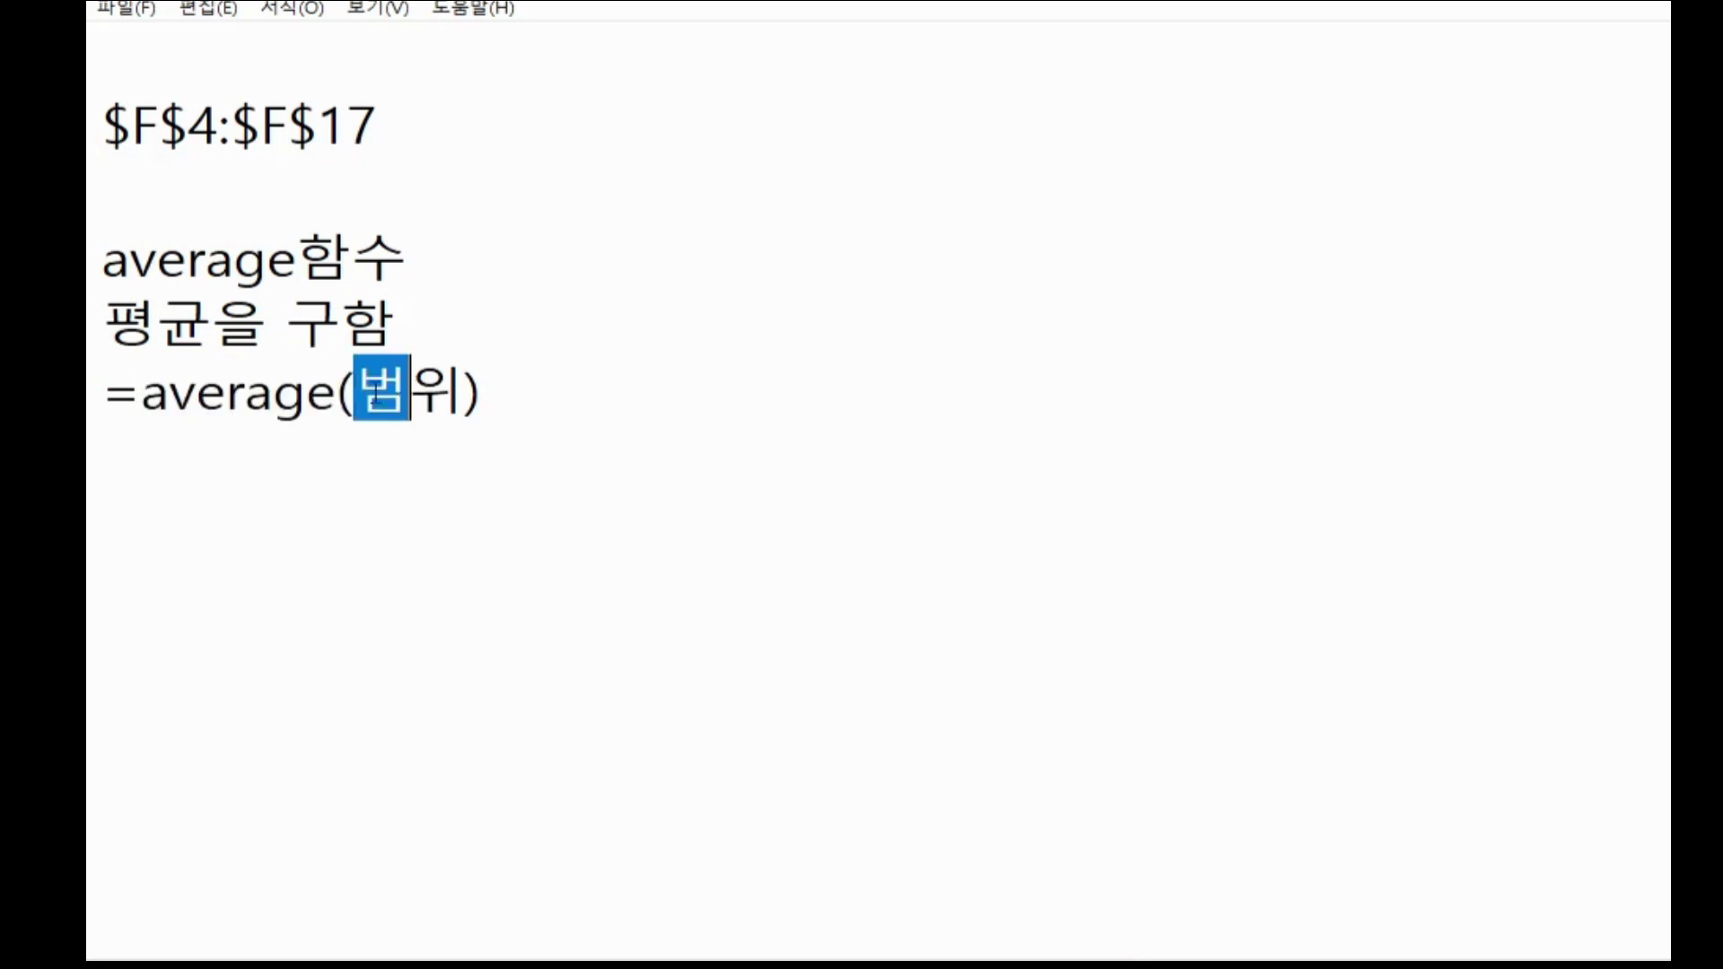
pyautogui.click(134, 395)
pyautogui.moveTo(134, 401); pyautogui.dragTo(245, 395)
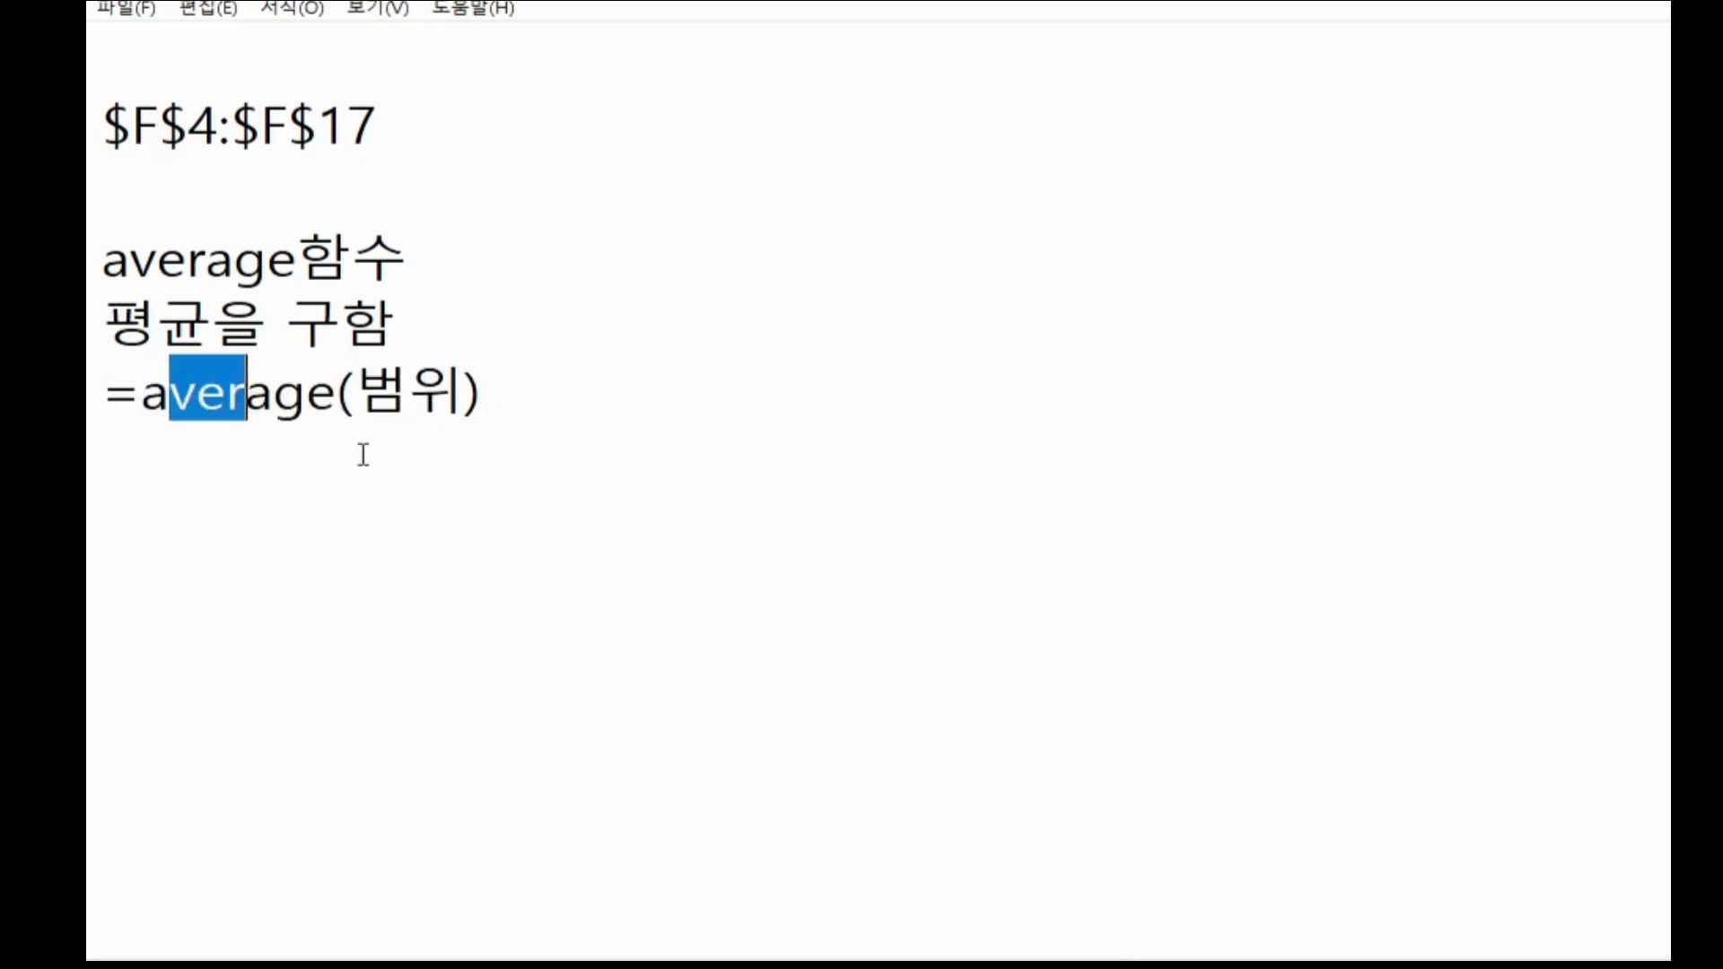
# - Switch back to Excel and insert the AVERAGE function with its opening parenthesis before IF in C21's formula
pyautogui.hotkey('alt', 'Tab')
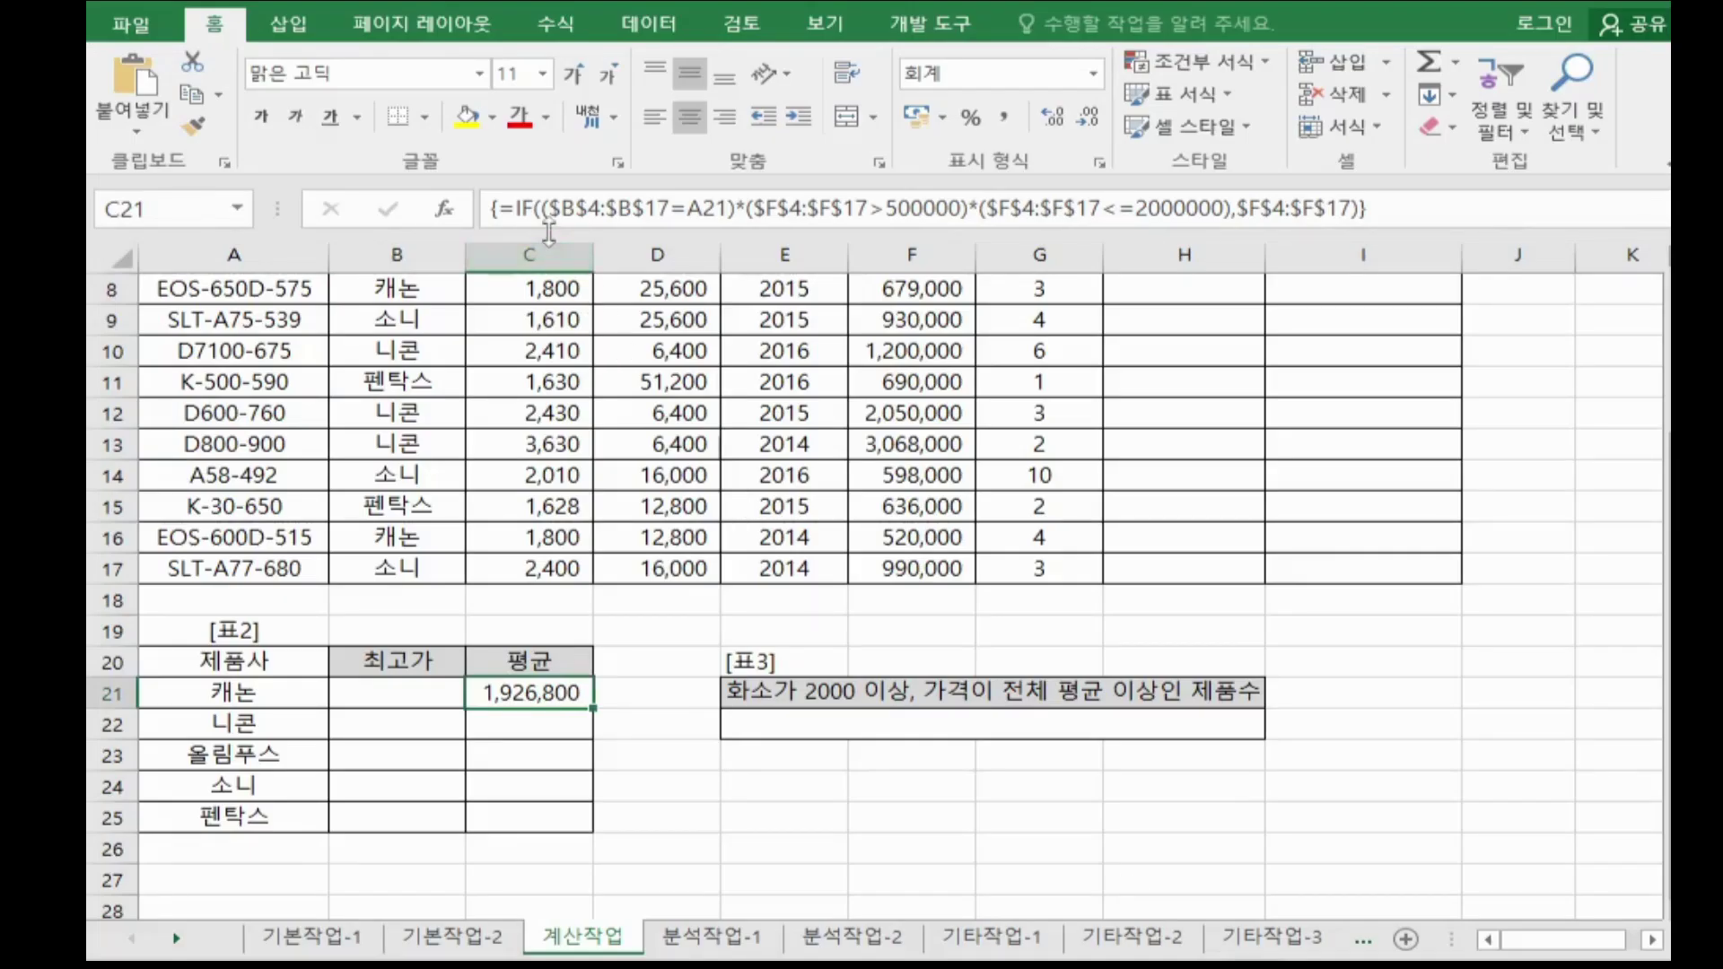
pyautogui.click(511, 206)
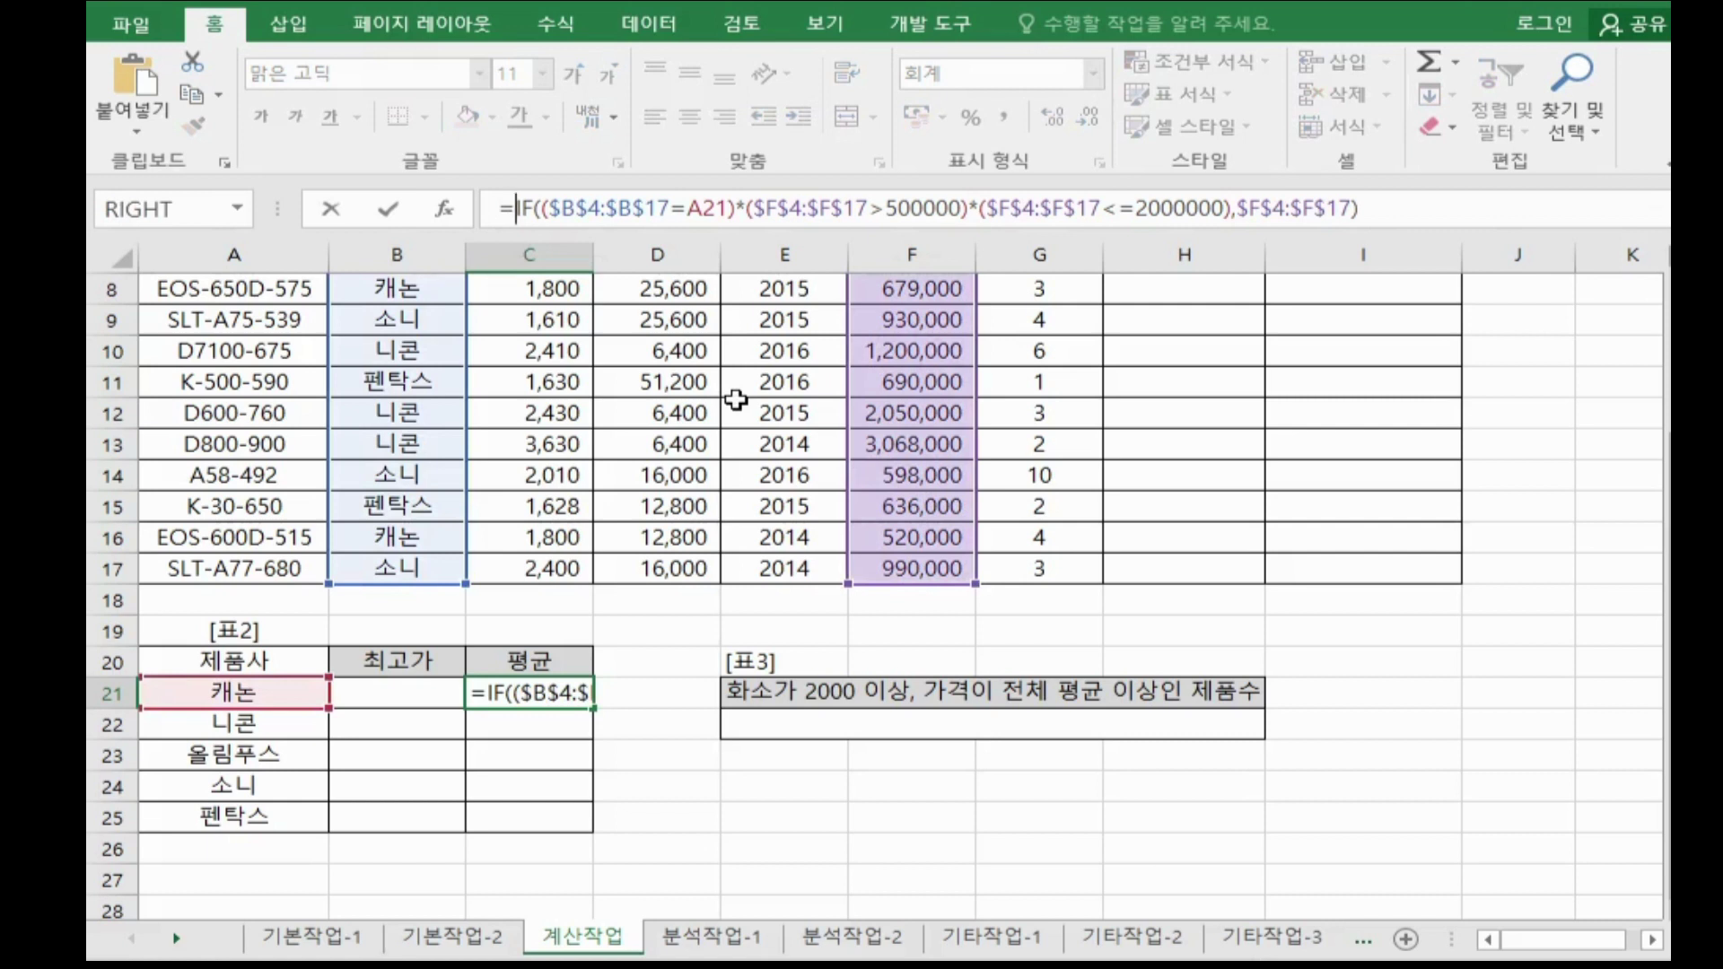
pyautogui.write('av')
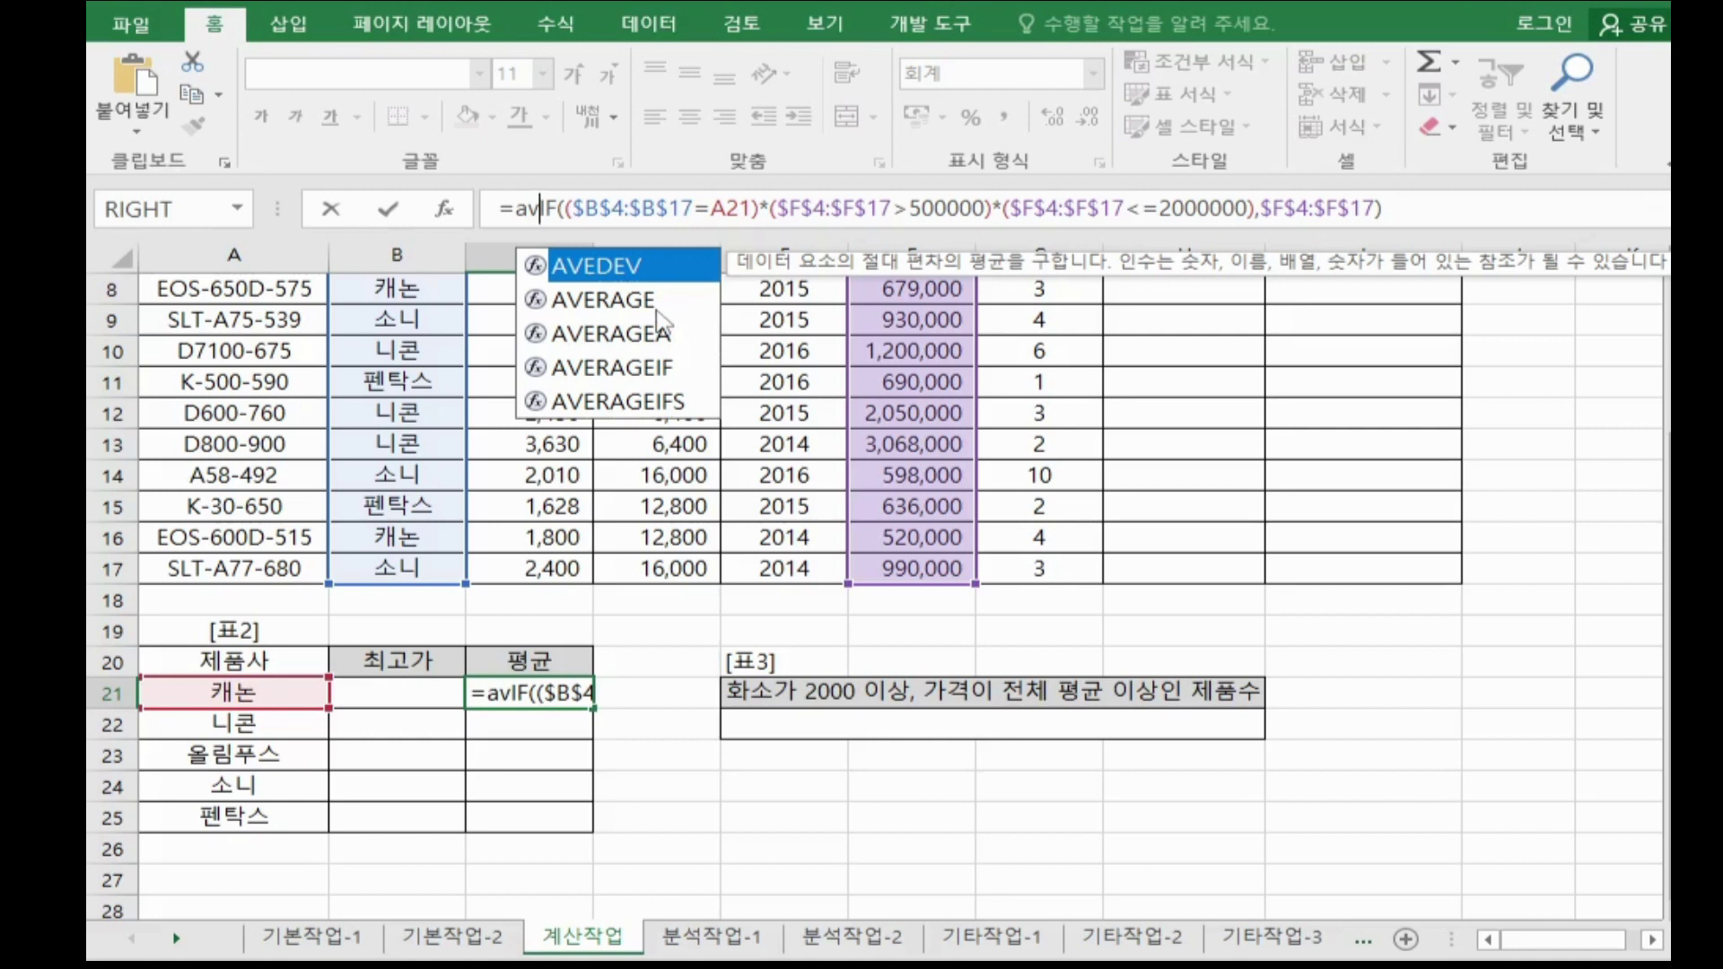
pyautogui.doubleClick(652, 305)
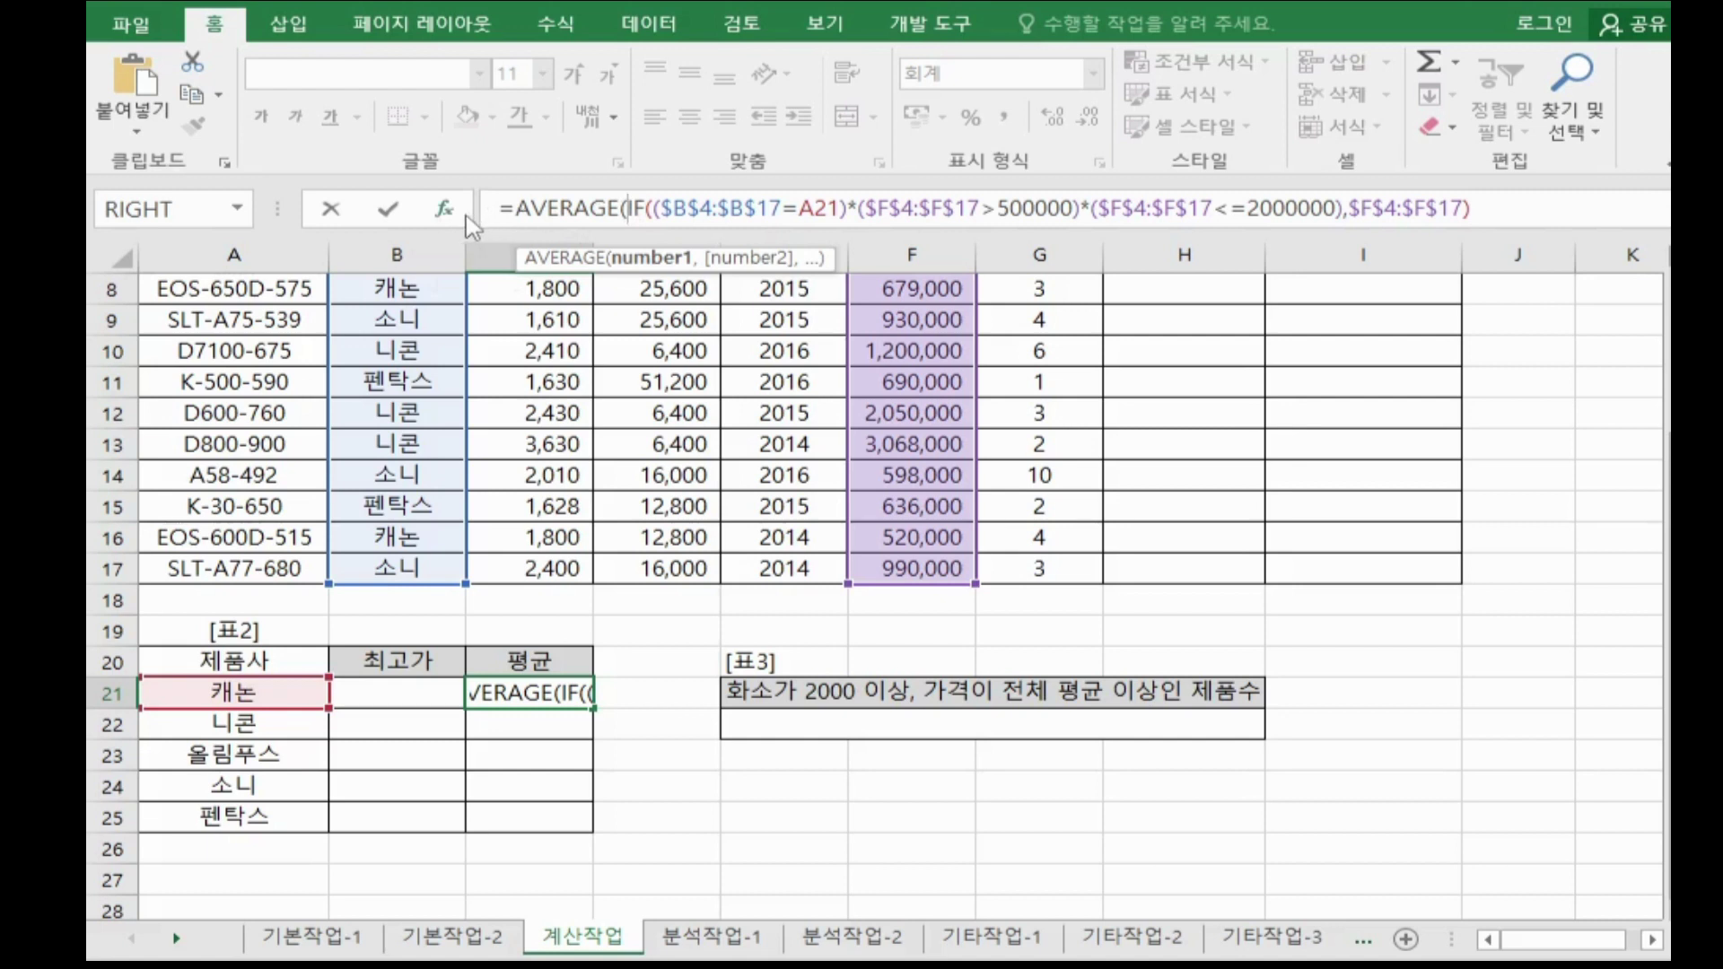
# - Complete C21's AVERAGE formula through its function arguments as an array formula and fill it down to C25
pyautogui.click(578, 208)
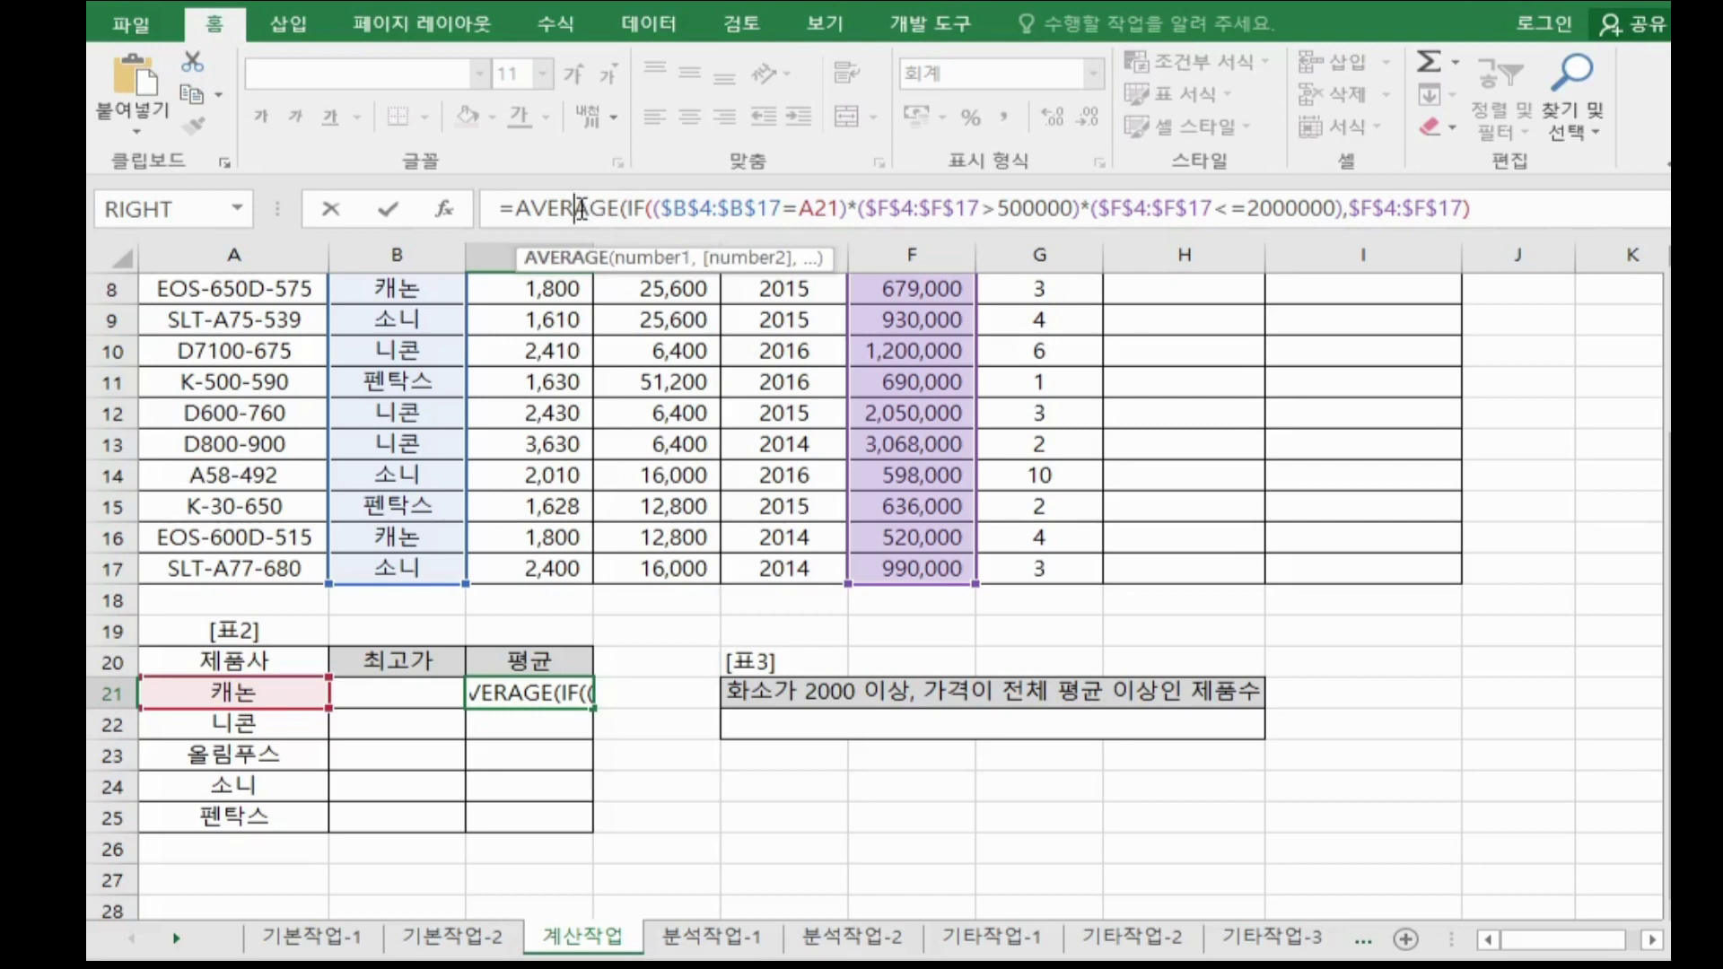
pyautogui.click(465, 216)
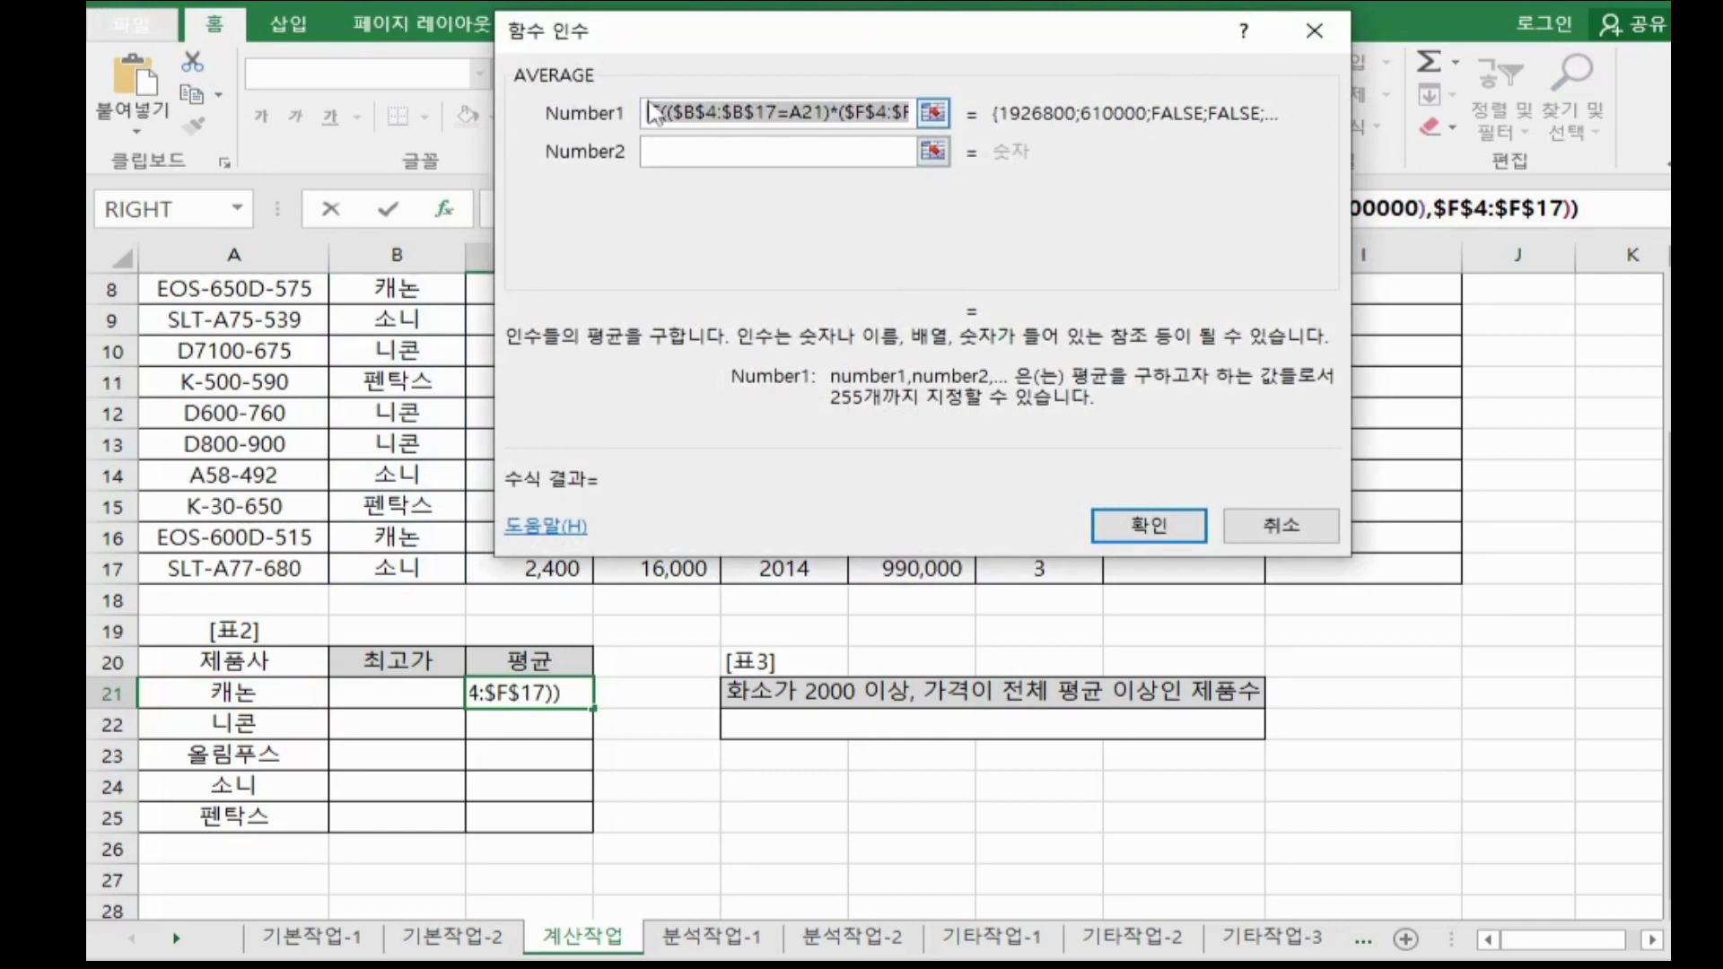
pyautogui.click(443, 212)
pyautogui.hotkey('ctrl', 'shift', 'Return')
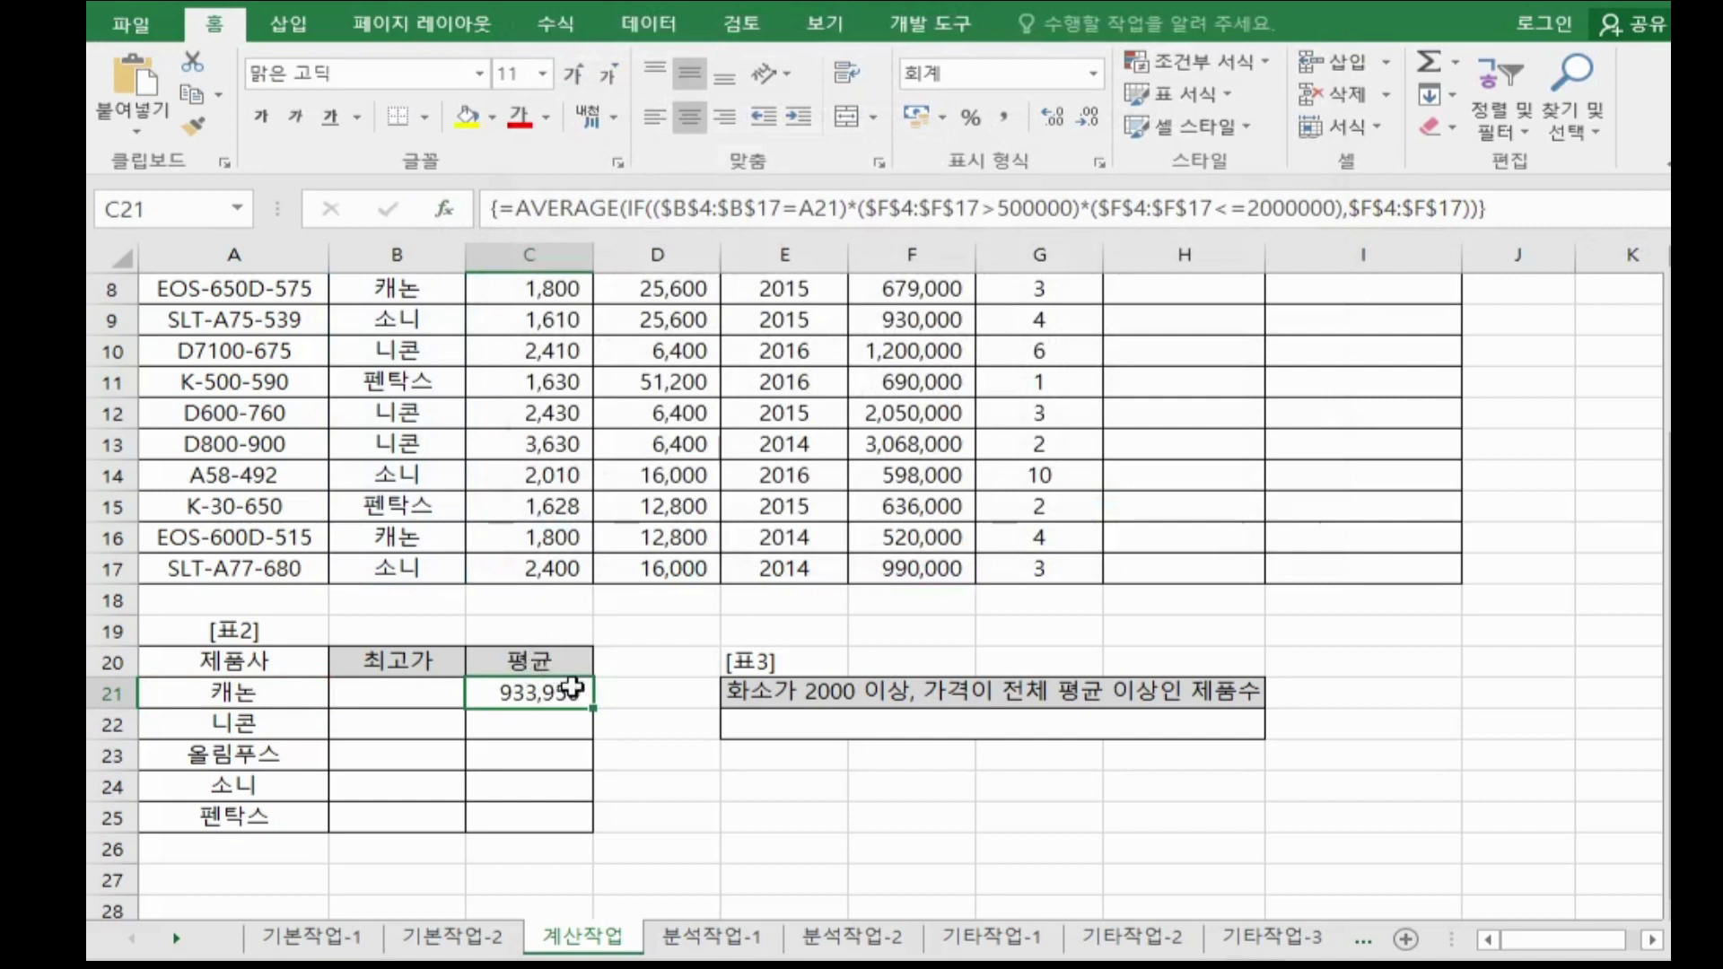
pyautogui.doubleClick(593, 710)
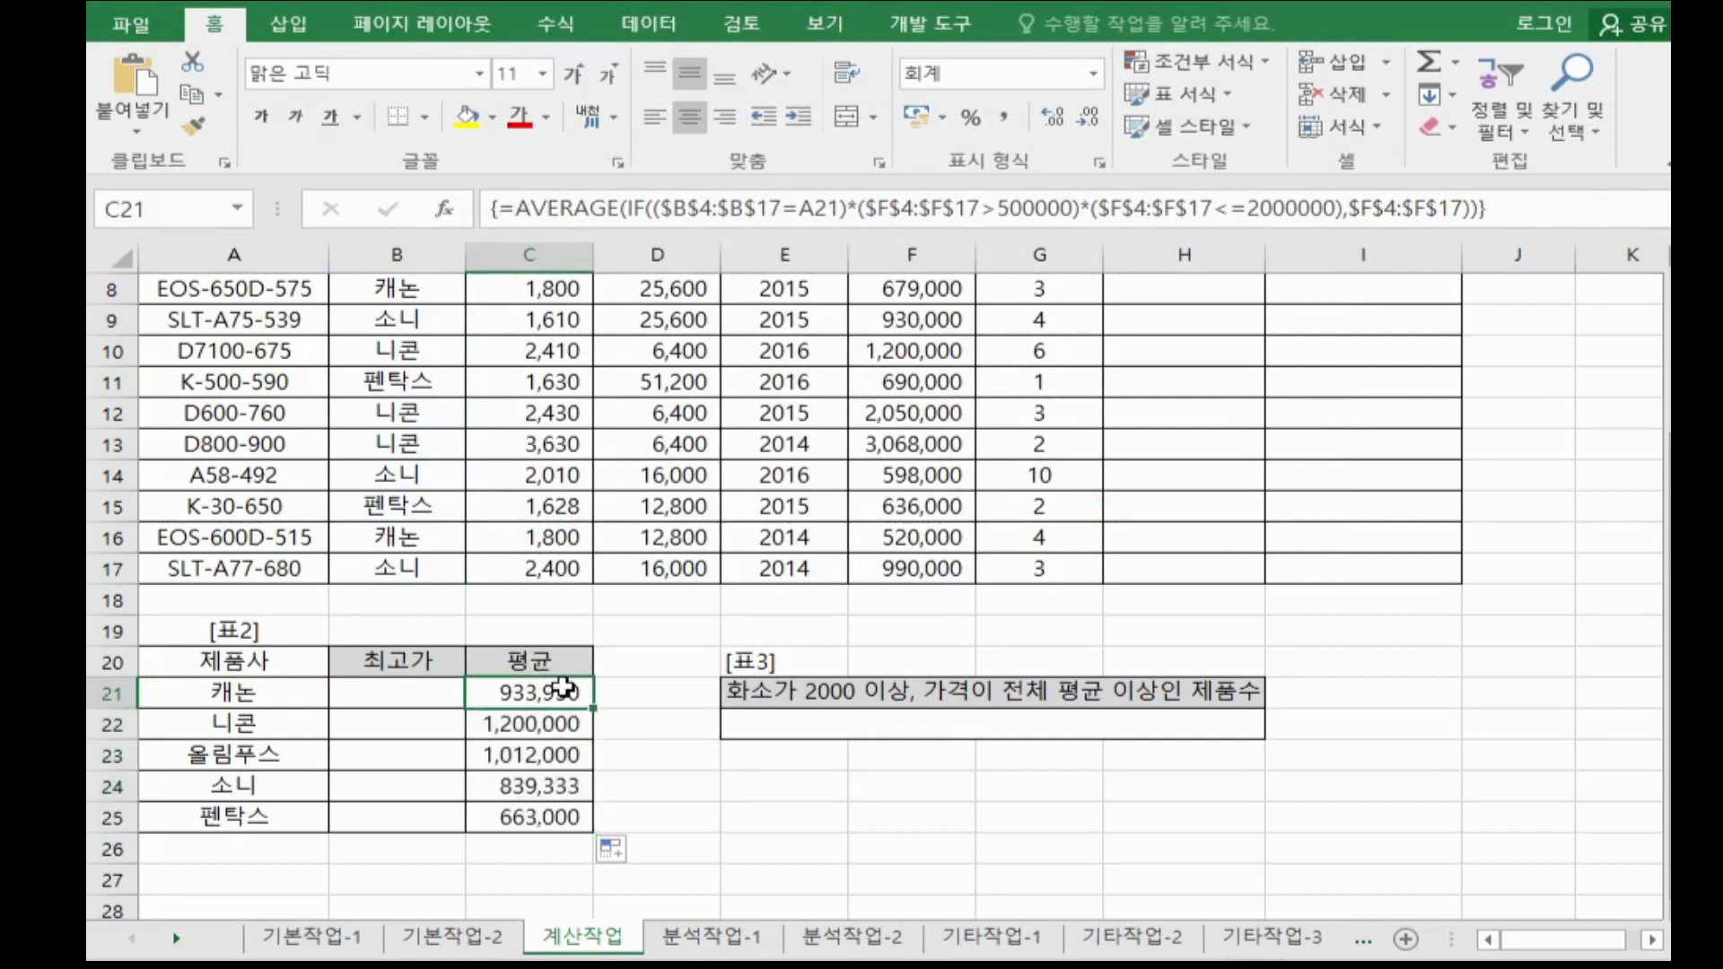